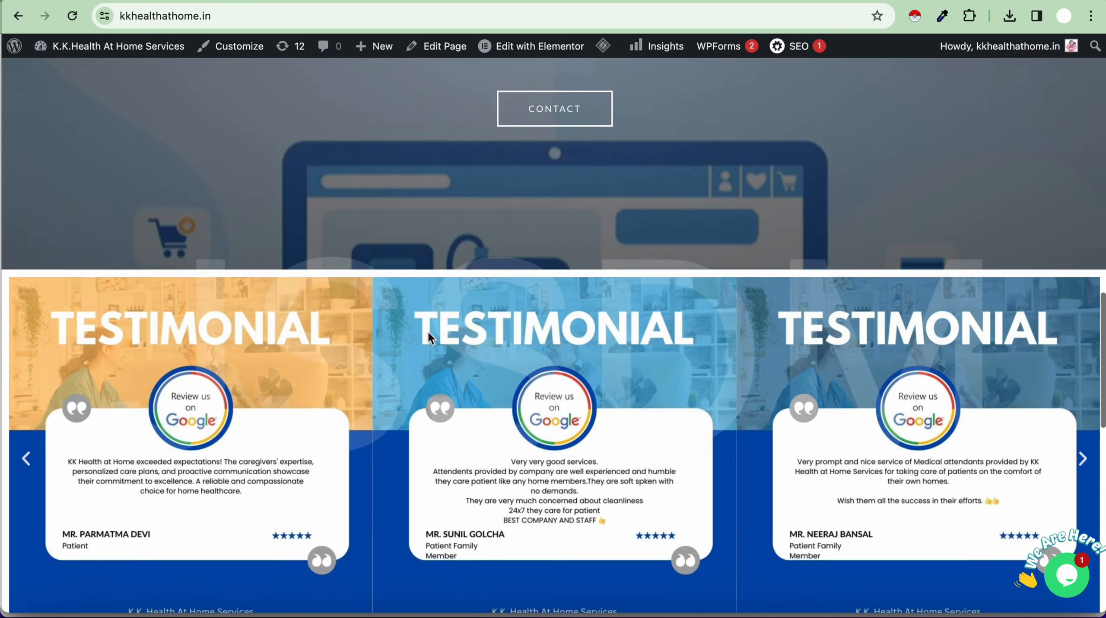
# - Examine the live home page from the hero banner through the service cards, equipment section and testimonials to the footer
pyautogui.scroll(-5, 428, 332)
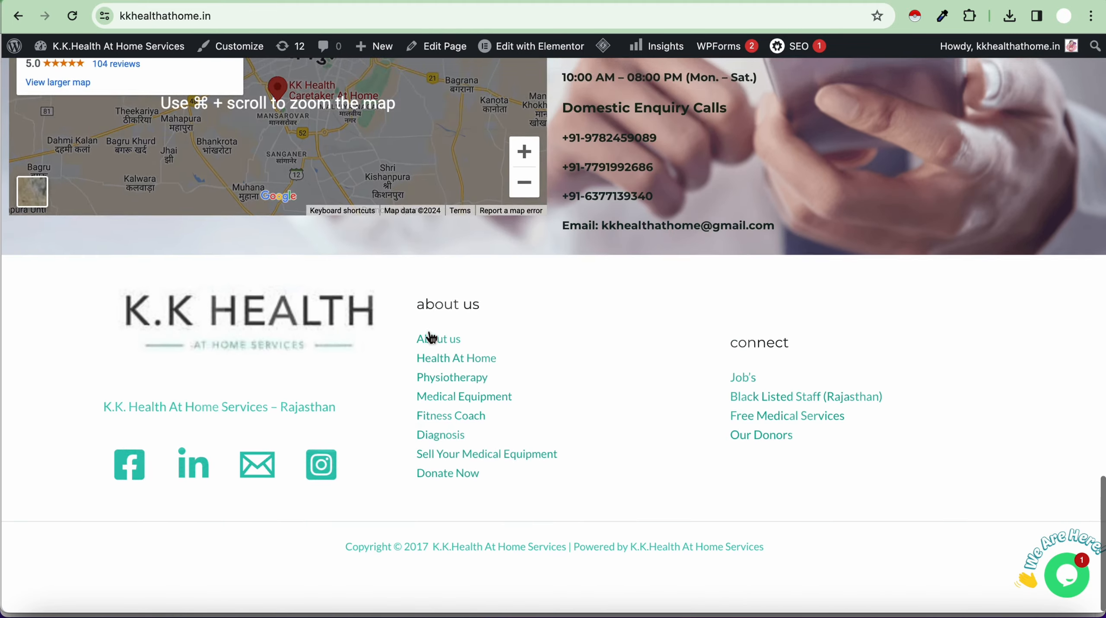
pyautogui.scroll(20, 428, 331)
pyautogui.scroll(-2, 427, 332)
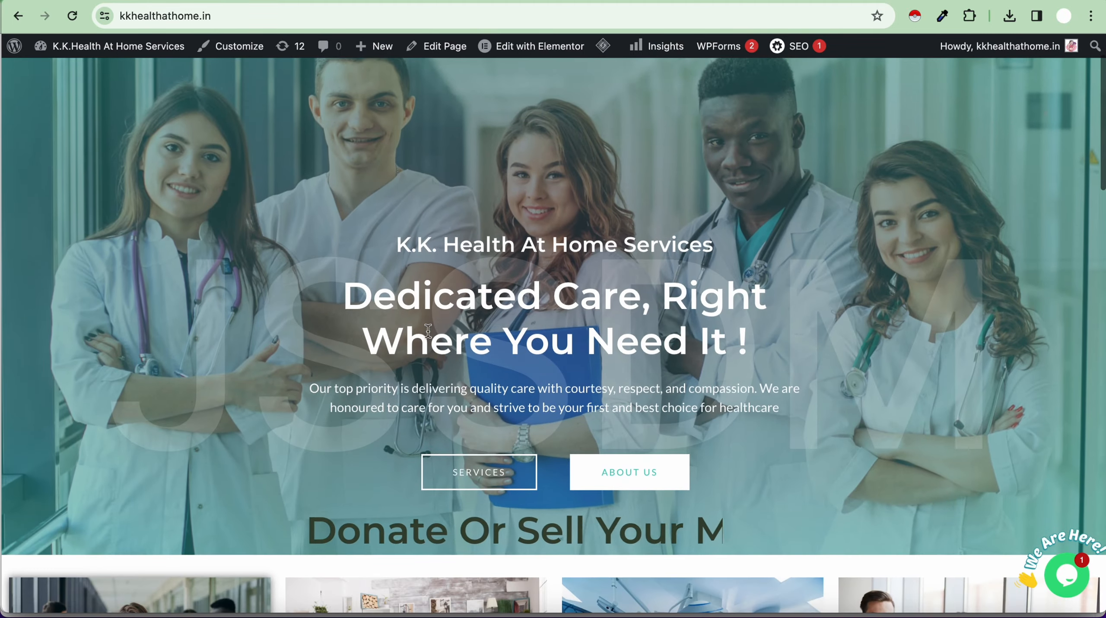
pyautogui.scroll(2, 427, 331)
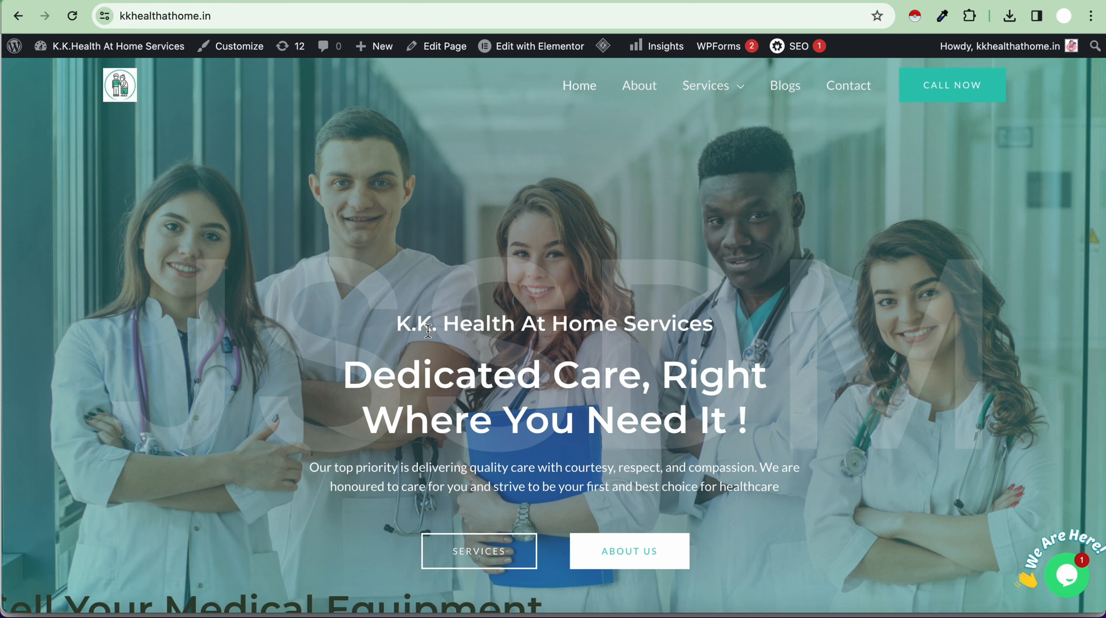
pyautogui.scroll(-2, 427, 332)
pyautogui.scroll(2, 427, 332)
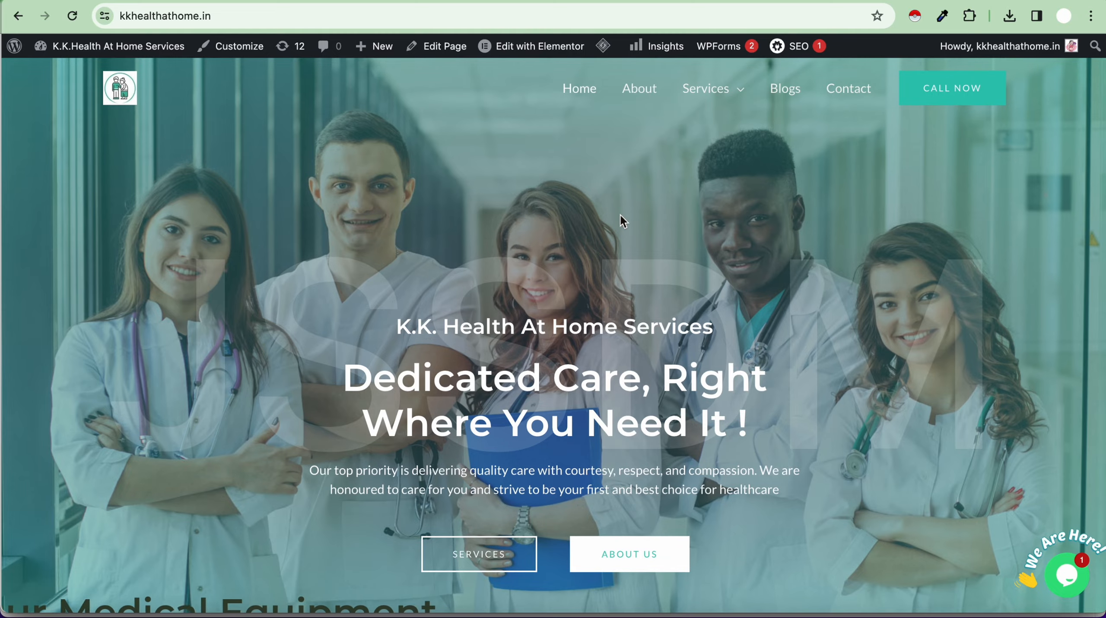
pyautogui.scroll(-2, 354, 346)
pyautogui.scroll(-5, 354, 346)
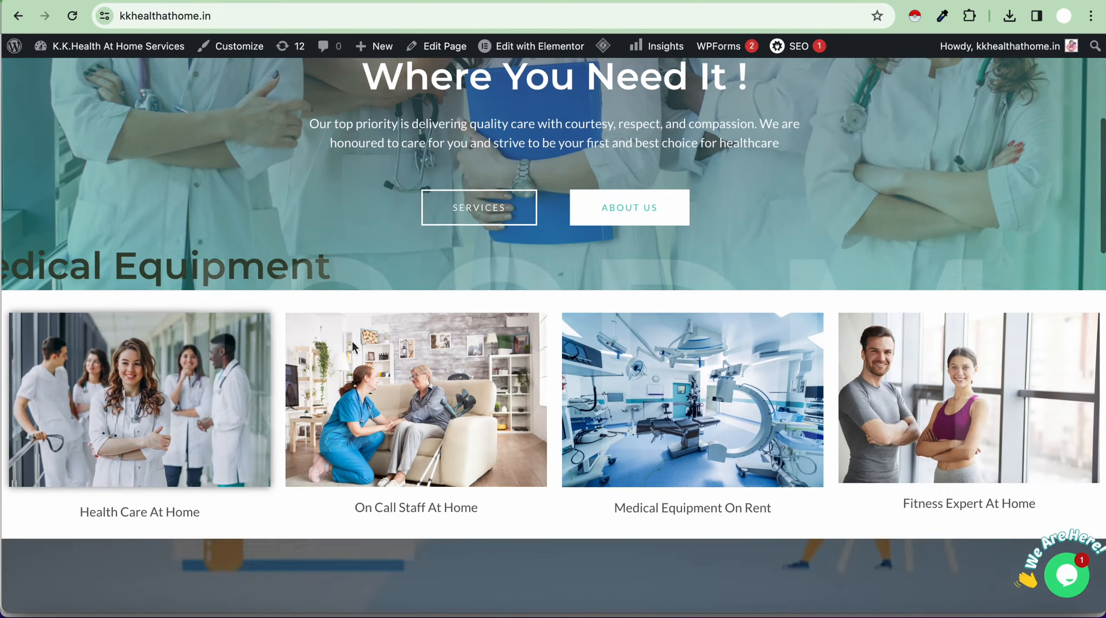
pyautogui.scroll(7, 354, 346)
pyautogui.scroll(-15, 355, 346)
pyautogui.scroll(-11, 353, 344)
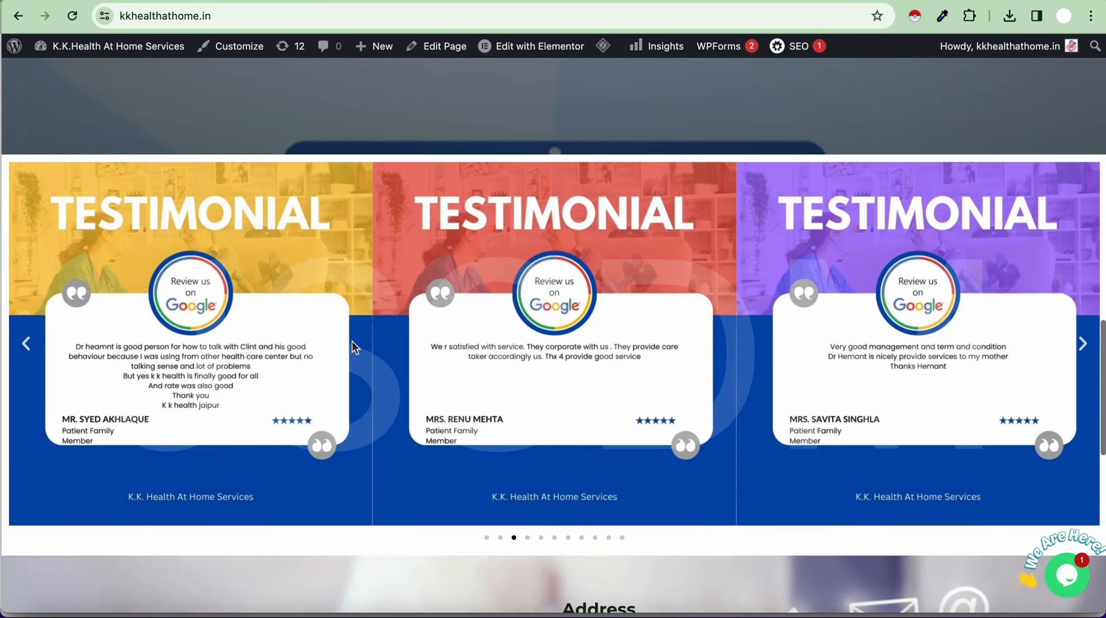
pyautogui.scroll(20, 353, 344)
pyautogui.scroll(7, 353, 344)
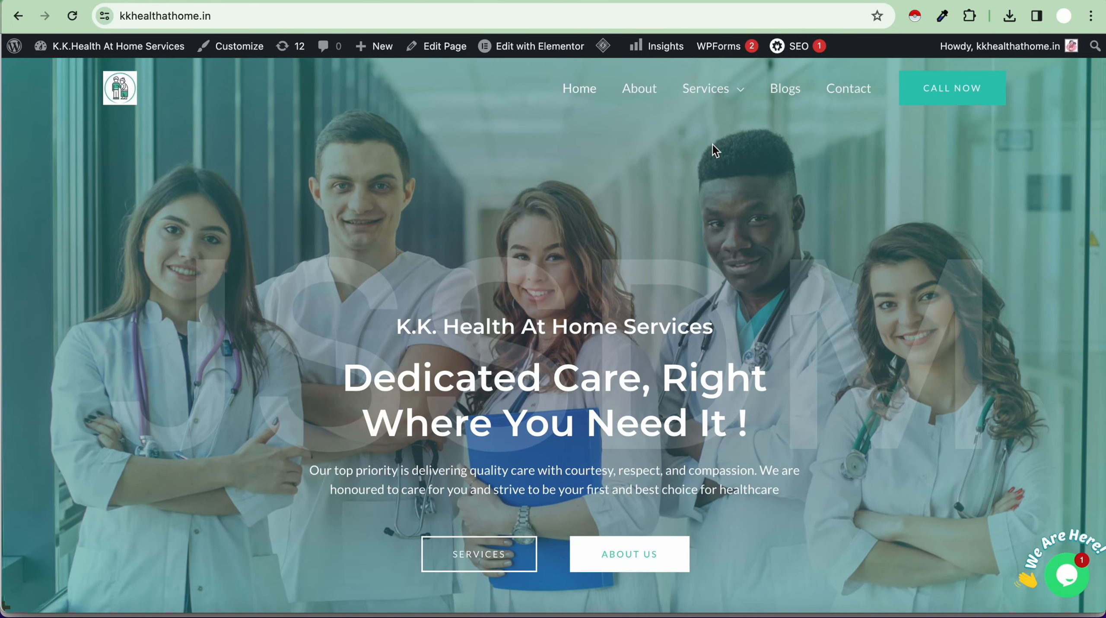
pyautogui.scroll(-15, 712, 145)
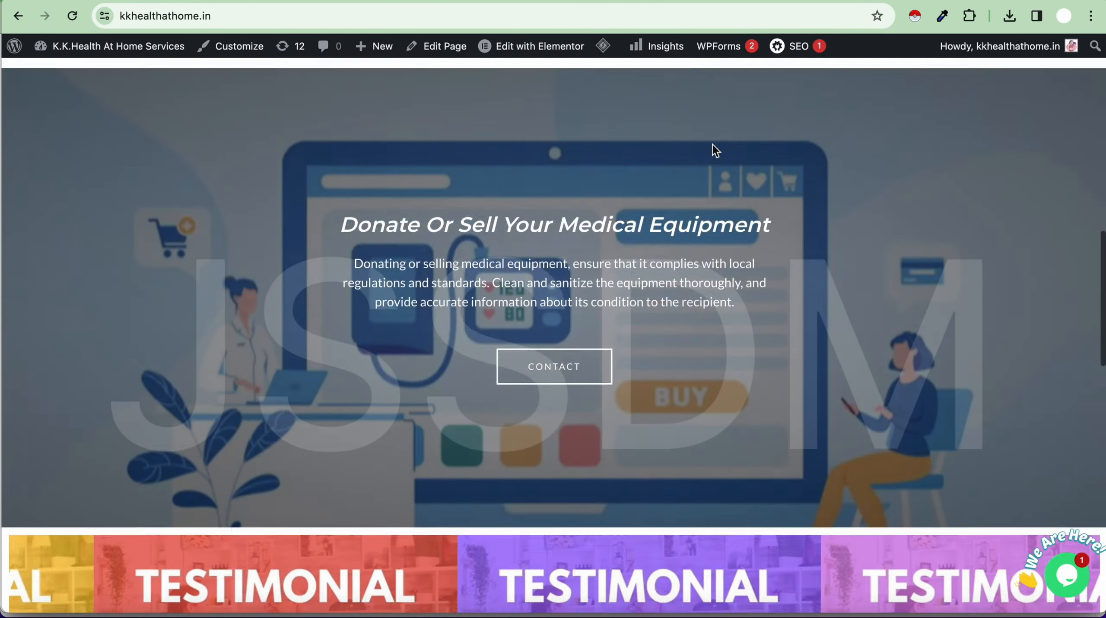
pyautogui.scroll(-5, 712, 147)
pyautogui.scroll(20, 712, 146)
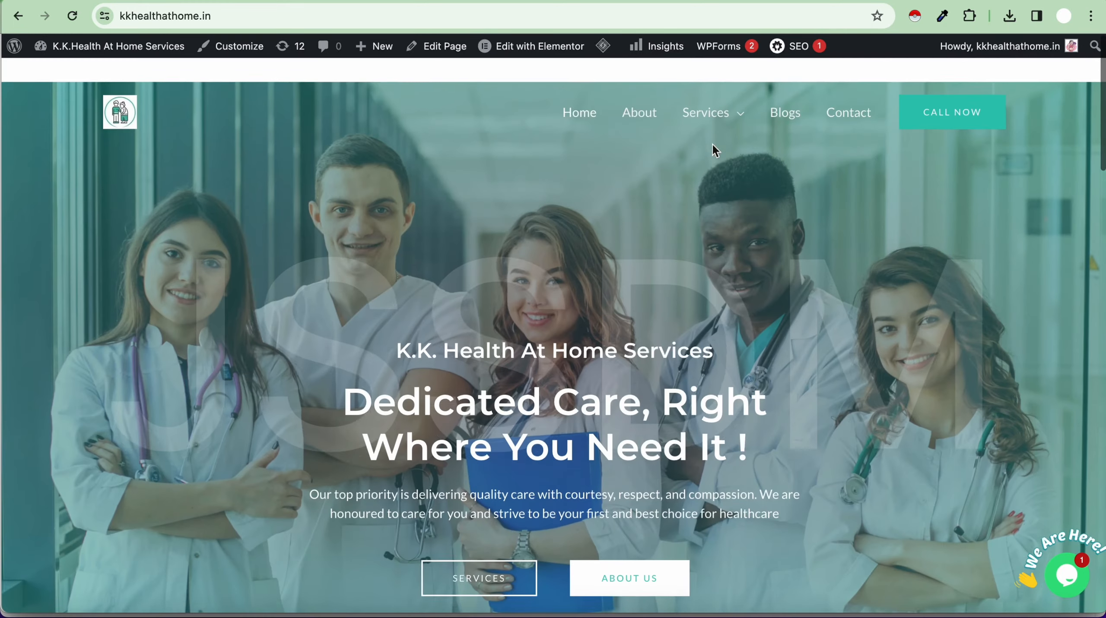
pyautogui.scroll(-1, 713, 149)
# - Open the Diagnosis page from the site's services and examine its content and footer
pyautogui.moveTo(738, 99)
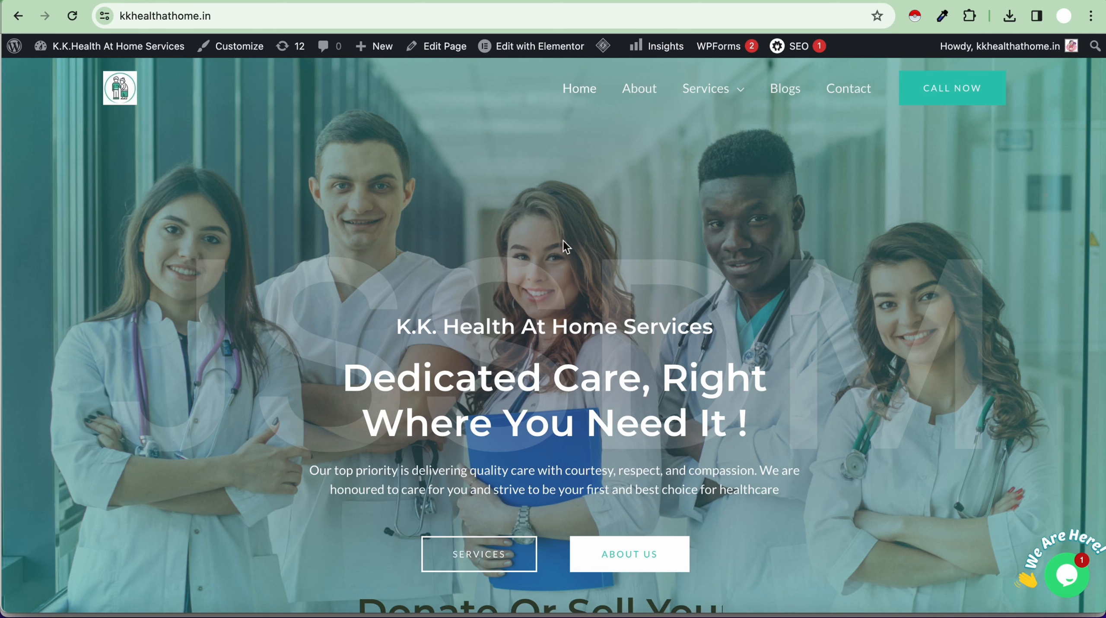
pyautogui.click(722, 211)
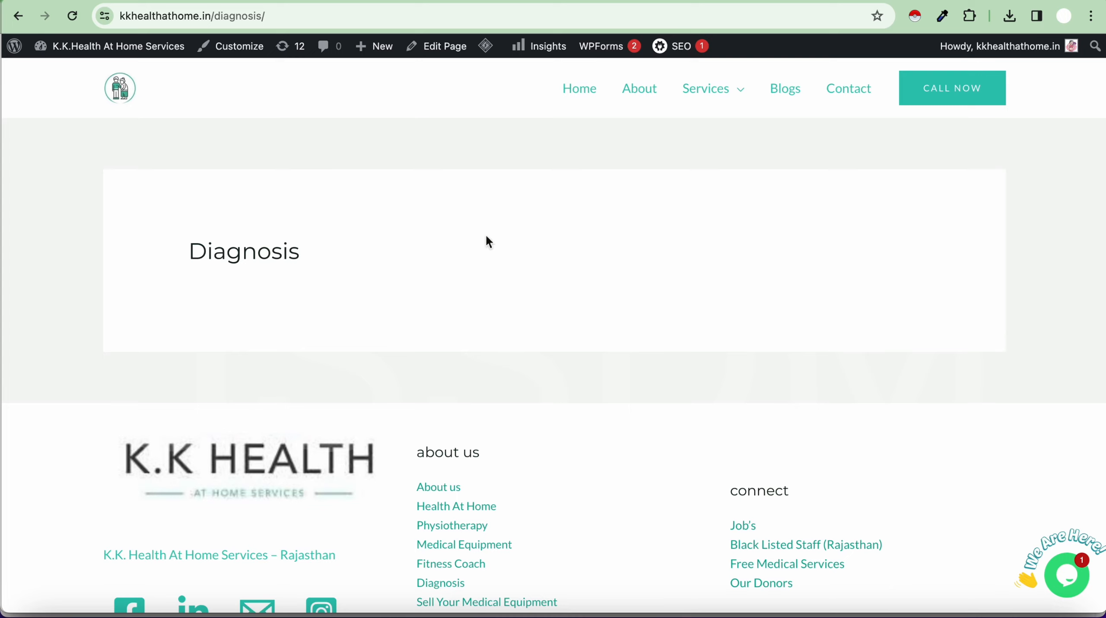
pyautogui.scroll(-2, 460, 278)
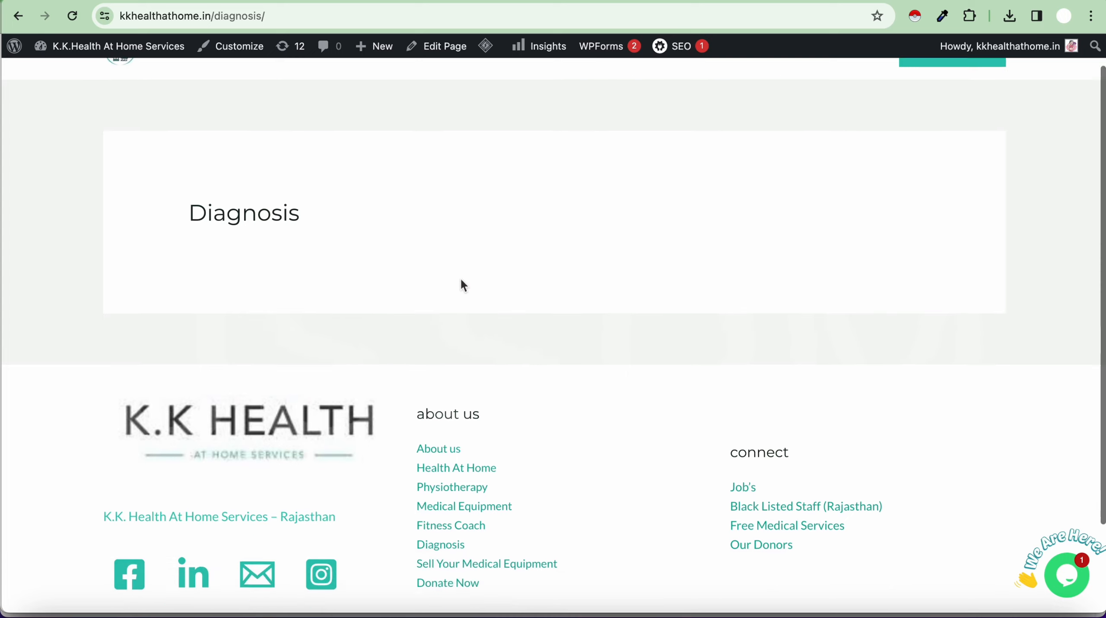
pyautogui.scroll(2, 460, 278)
pyautogui.scroll(-1, 691, 472)
pyautogui.scroll(2, 691, 471)
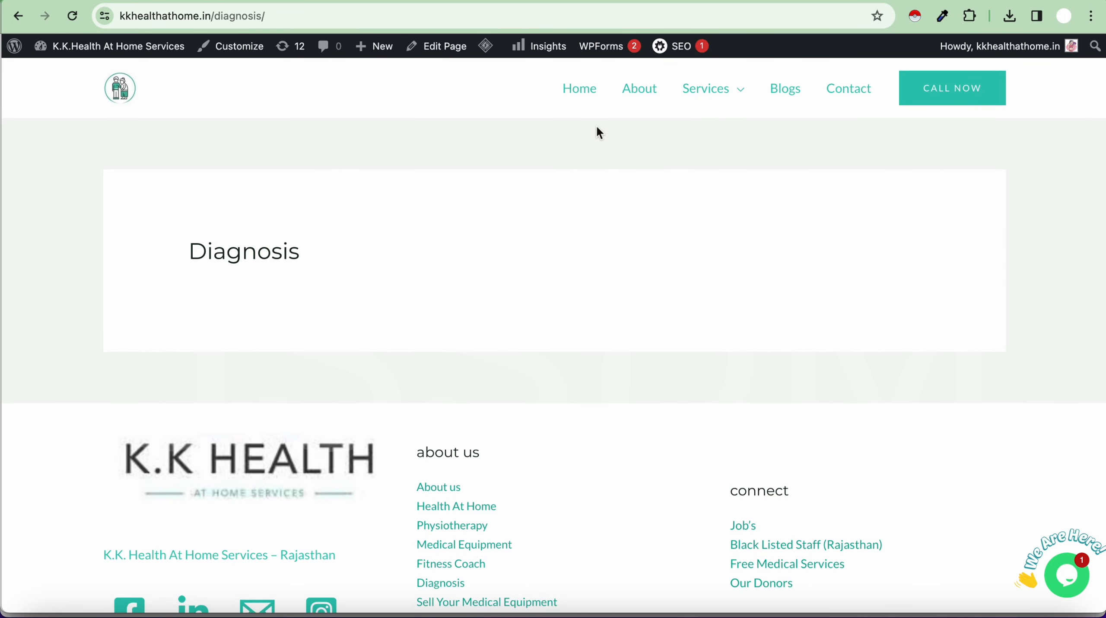
pyautogui.scroll(-2, 489, 225)
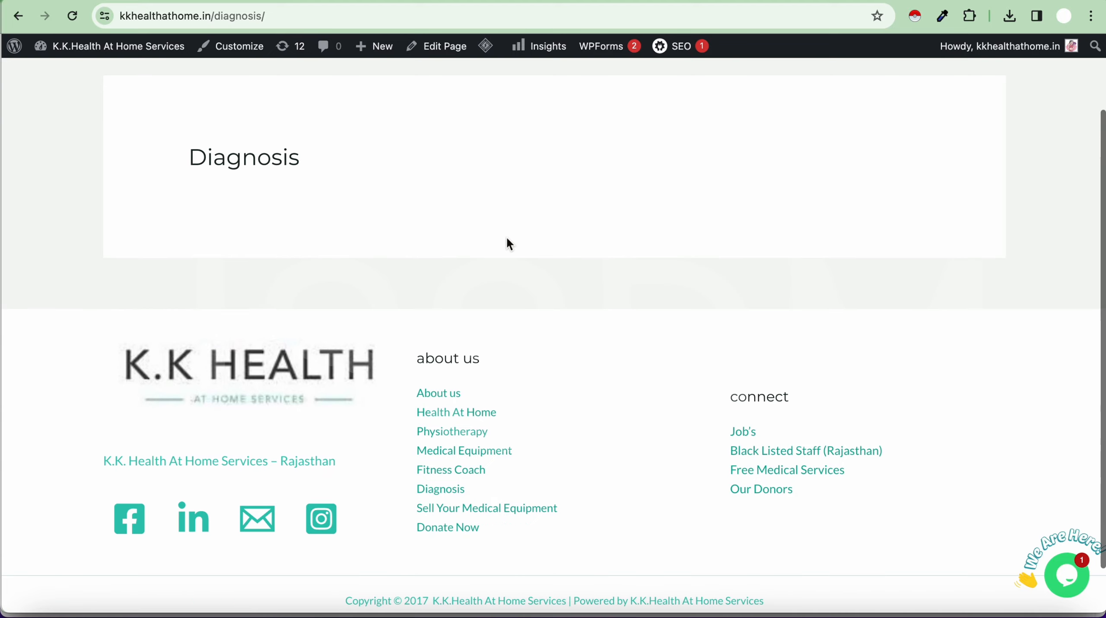
pyautogui.scroll(-1, 507, 239)
pyautogui.scroll(3, 507, 239)
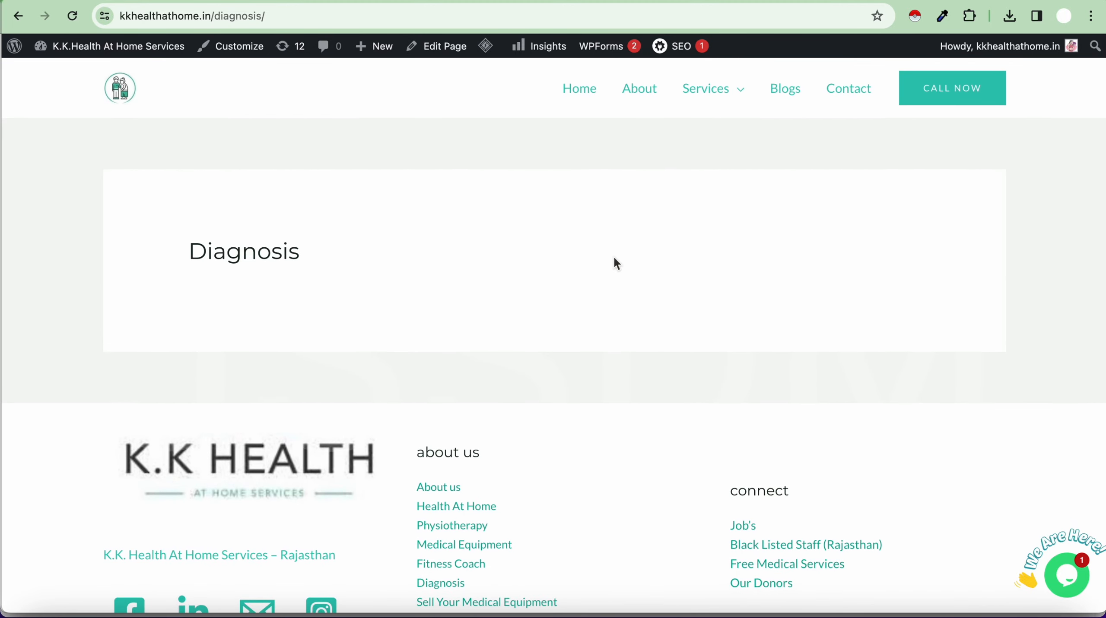
# - Return to the live home page and look over its hero banner and service cards
pyautogui.moveTo(719, 101)
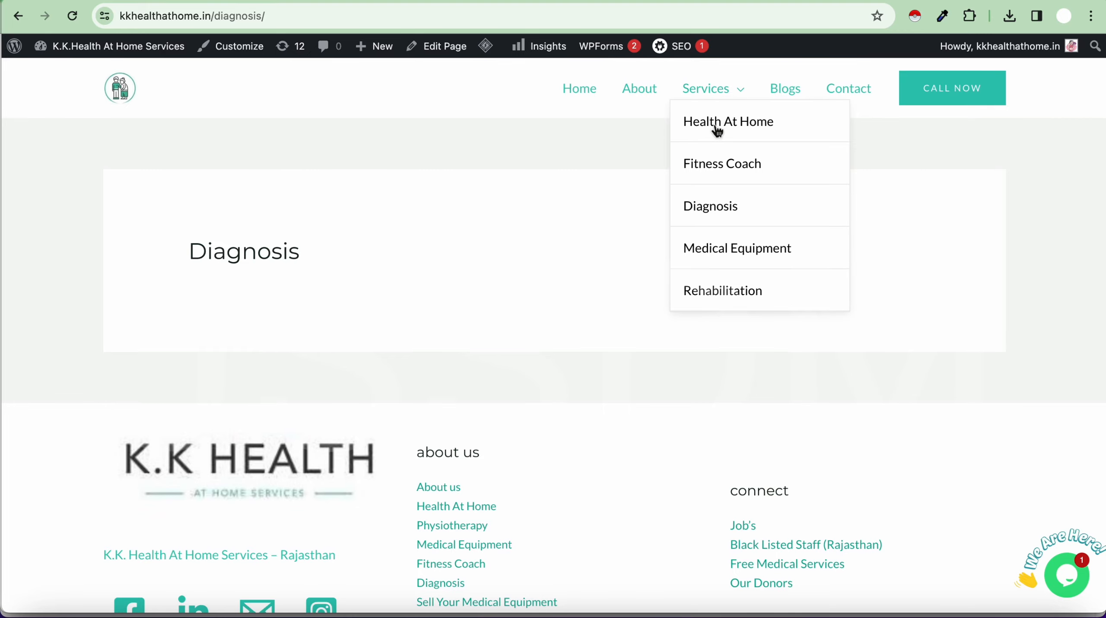
pyautogui.click(594, 90)
pyautogui.scroll(-10, 569, 316)
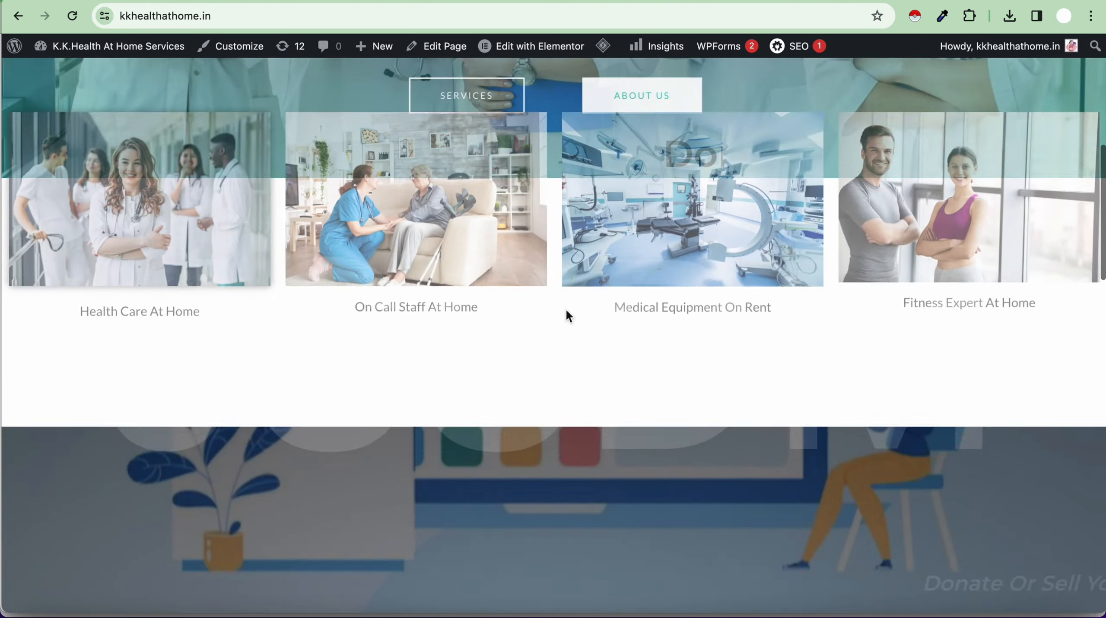
pyautogui.scroll(10, 568, 316)
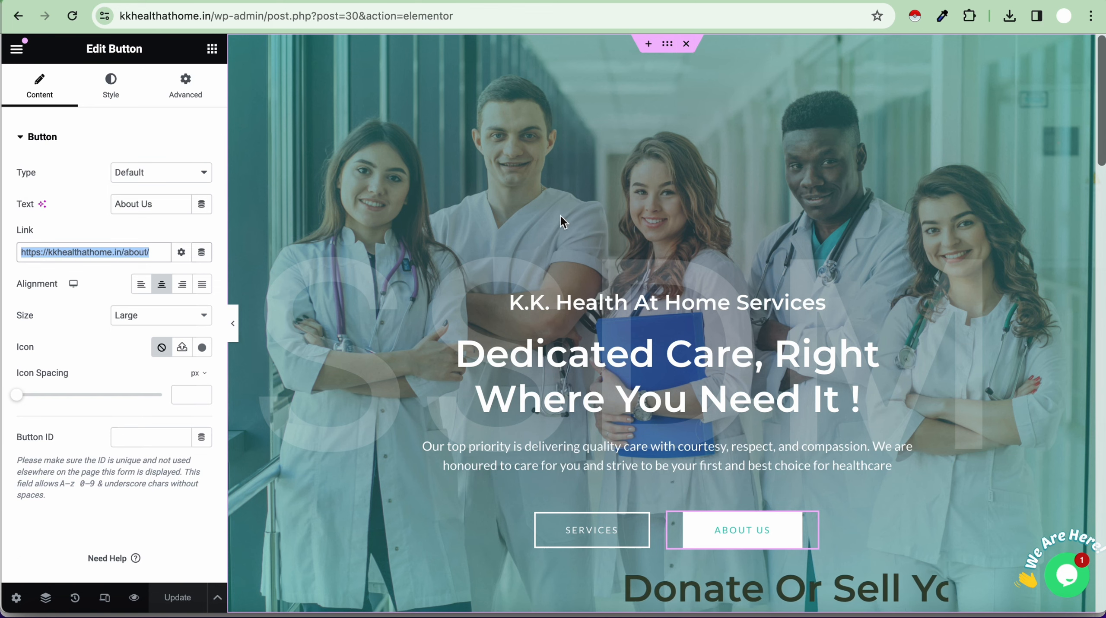
# - Compare the live home page, the empty page's Elementor editor and the home page's Elementor editor
pyautogui.click(530, 0)
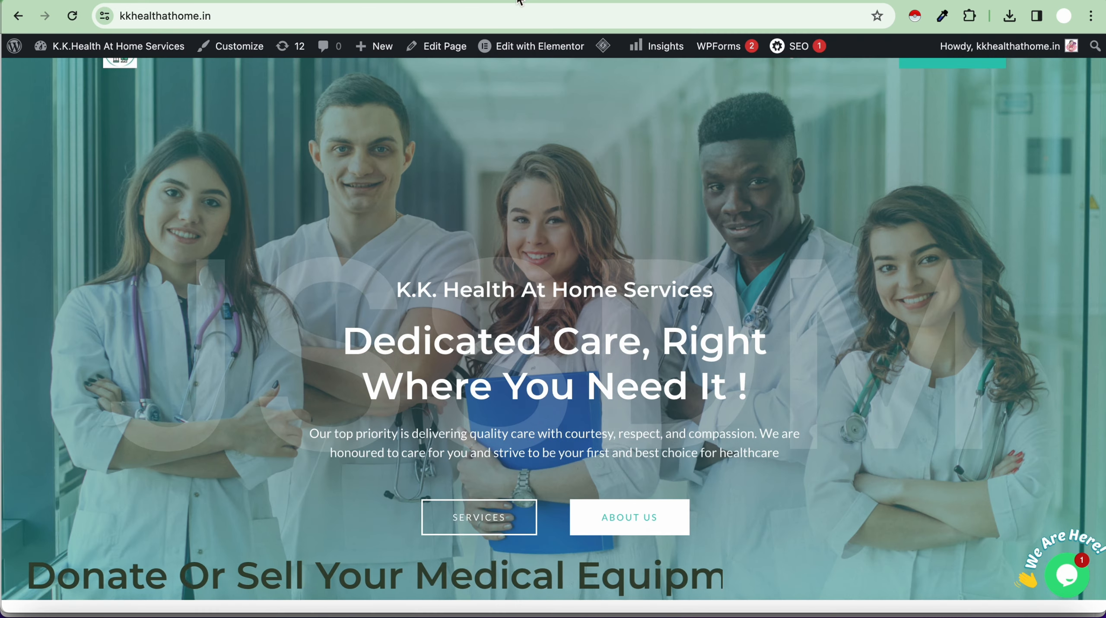
pyautogui.click(377, 1)
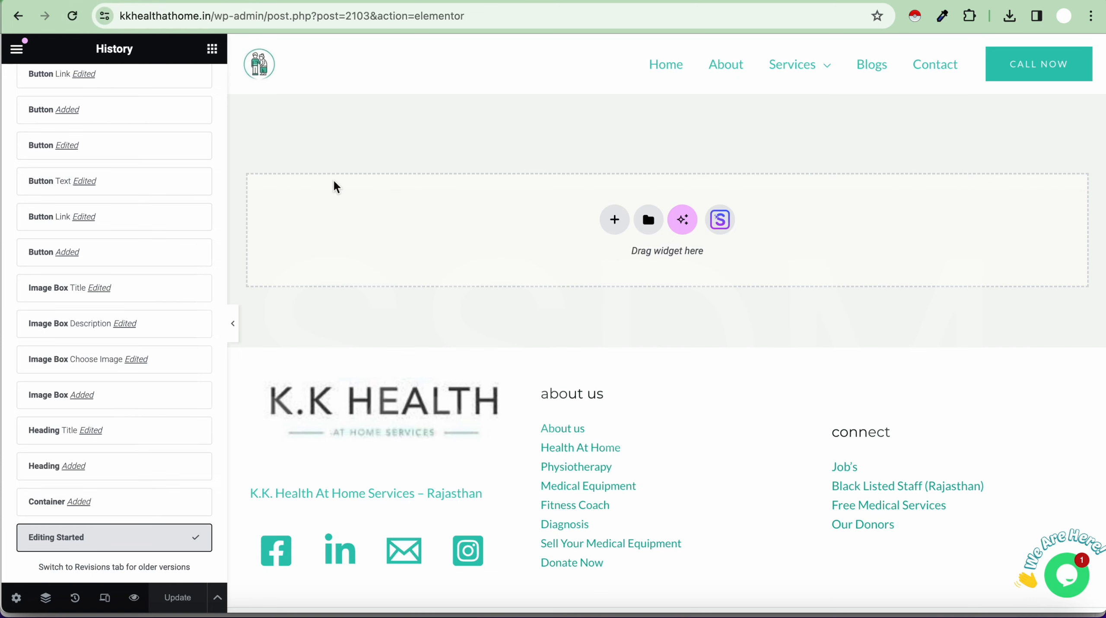
pyautogui.click(169, 1)
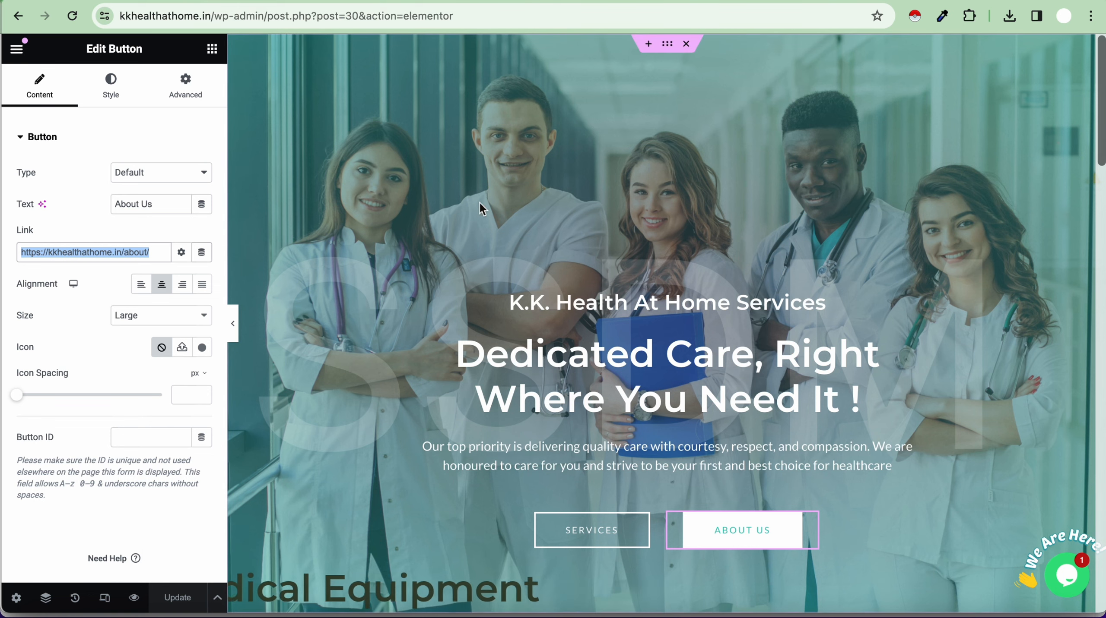
pyautogui.scroll(-3, 479, 201)
pyautogui.scroll(3, 473, 188)
pyautogui.scroll(-1, 423, 487)
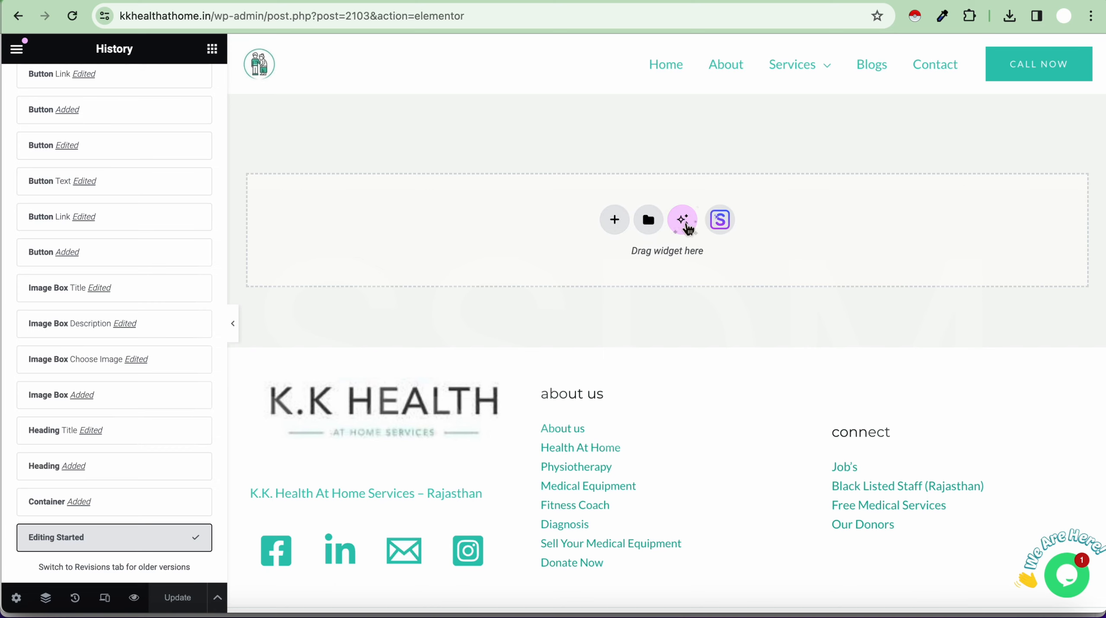
# - Add a container to the empty page with three equal cells above one narrow and one wide cell
pyautogui.click(615, 221)
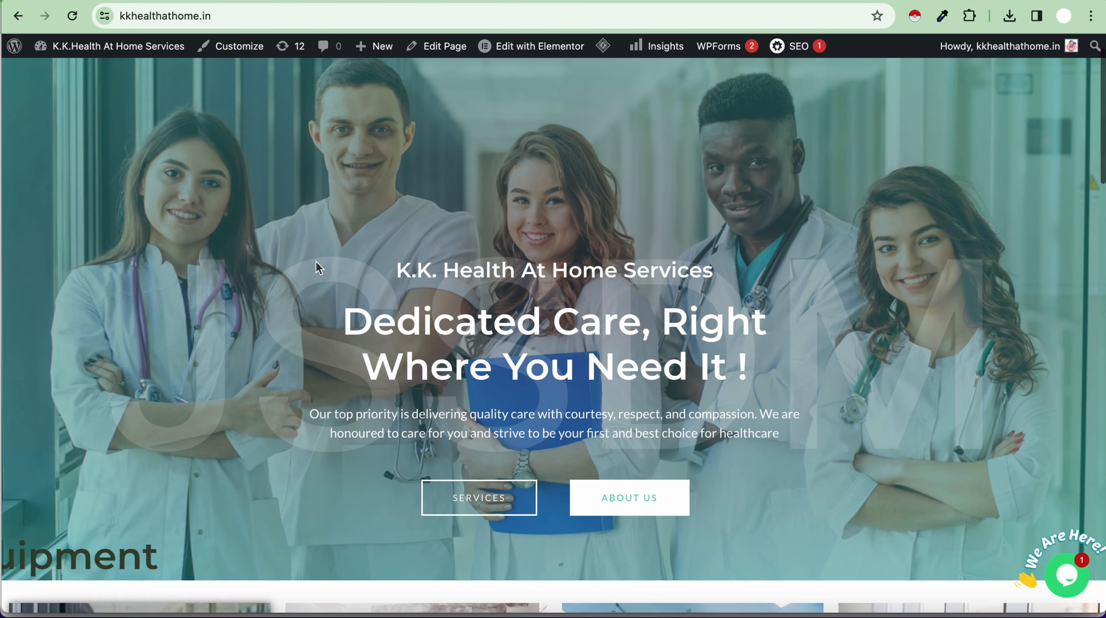
pyautogui.scroll(1, 284, 279)
pyautogui.scroll(-2, 283, 279)
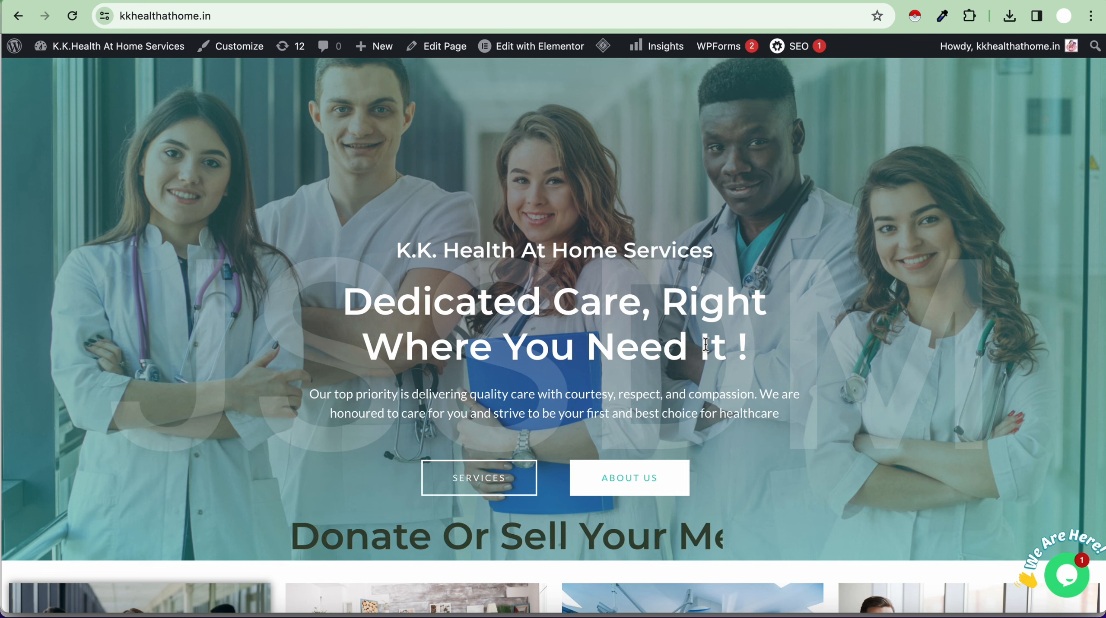
pyautogui.scroll(-1, 705, 345)
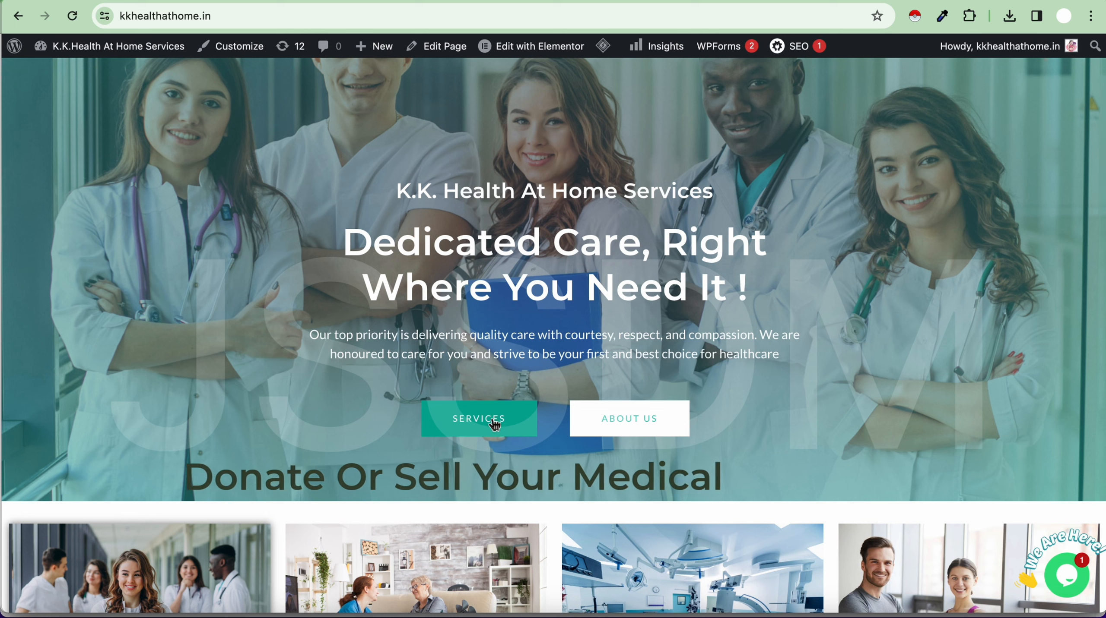
pyautogui.scroll(-1, 151, 433)
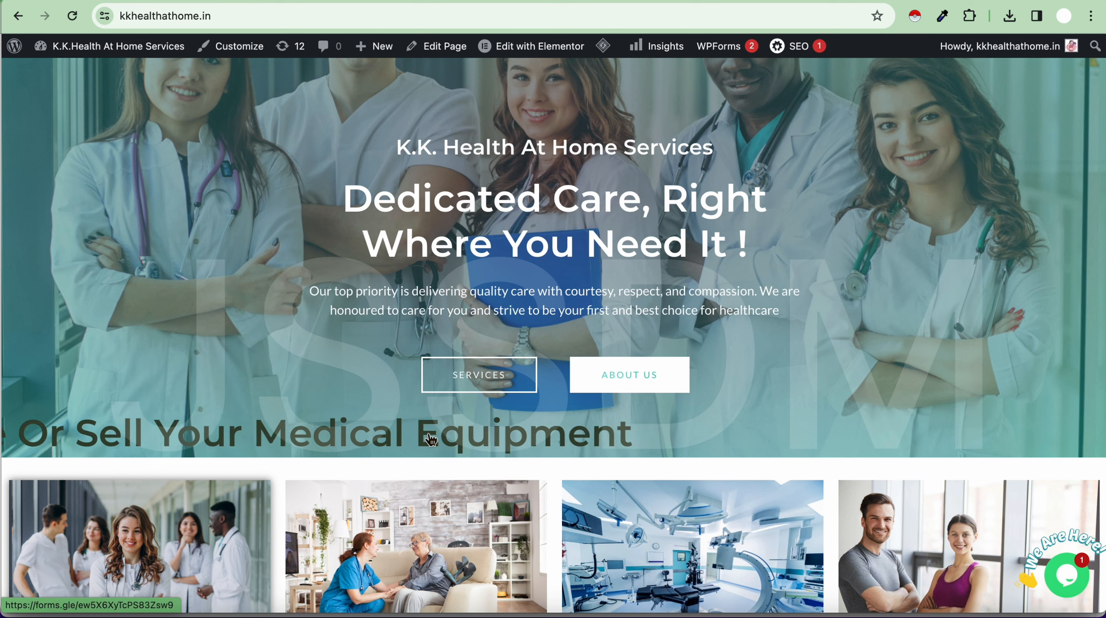
pyautogui.scroll(1, 431, 438)
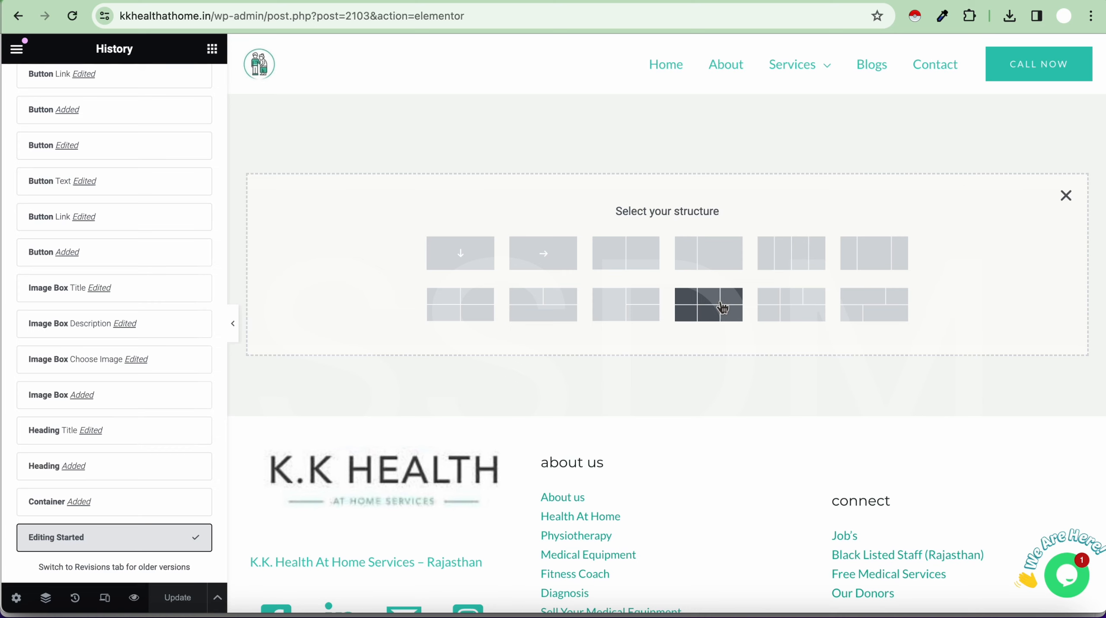
pyautogui.click(795, 311)
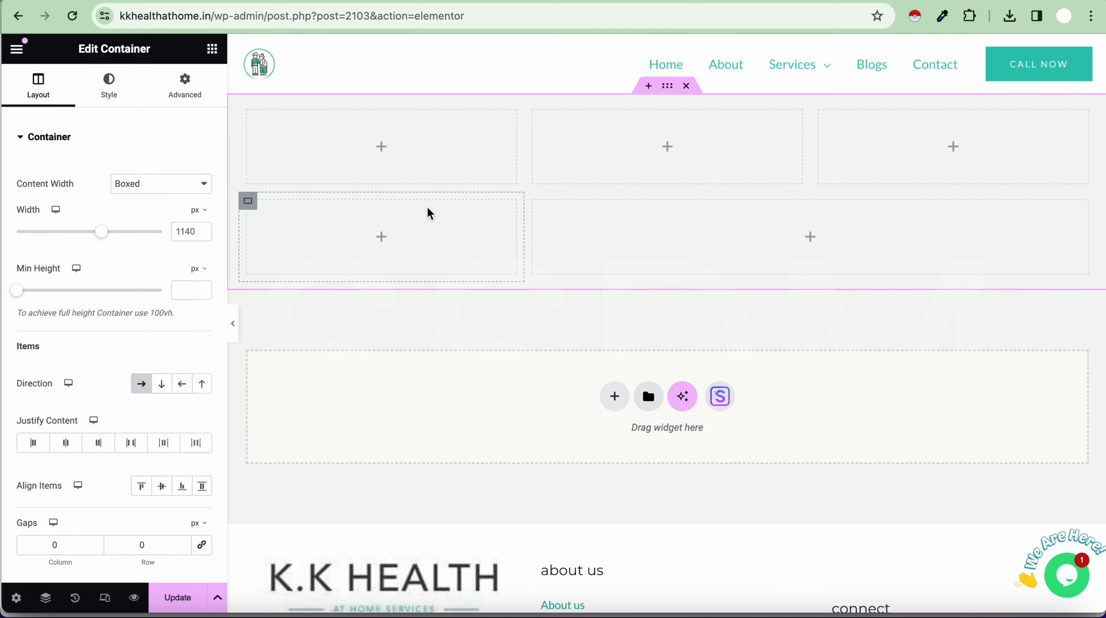
# - Copy the hero heading text "K.K. Health At Home Services" from the home page's Elementor editor
pyautogui.click(387, 150)
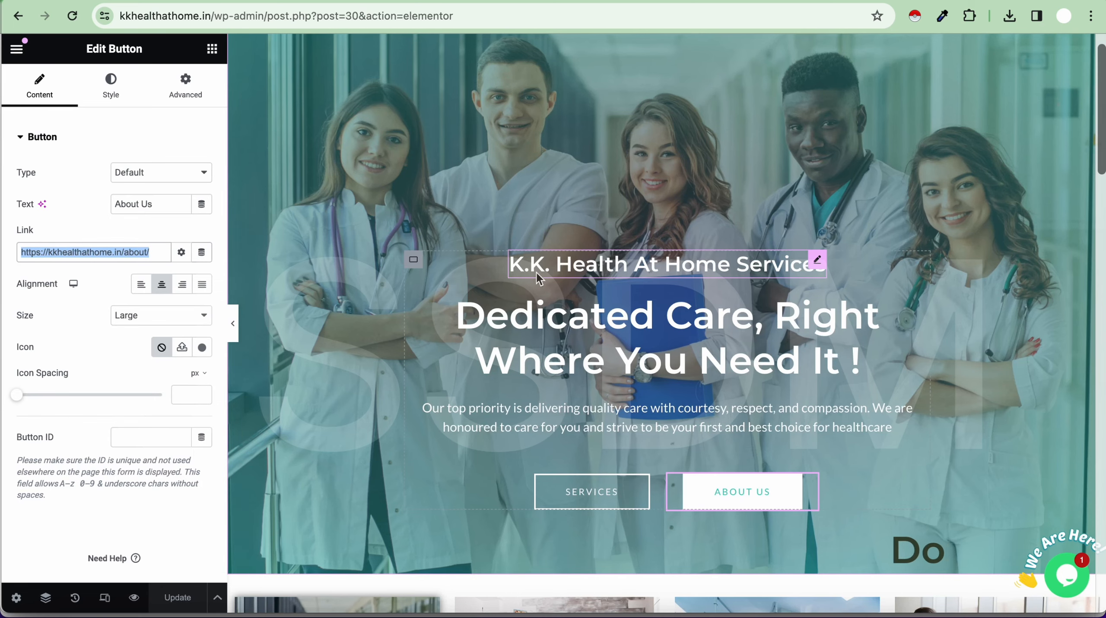
pyautogui.click(537, 271)
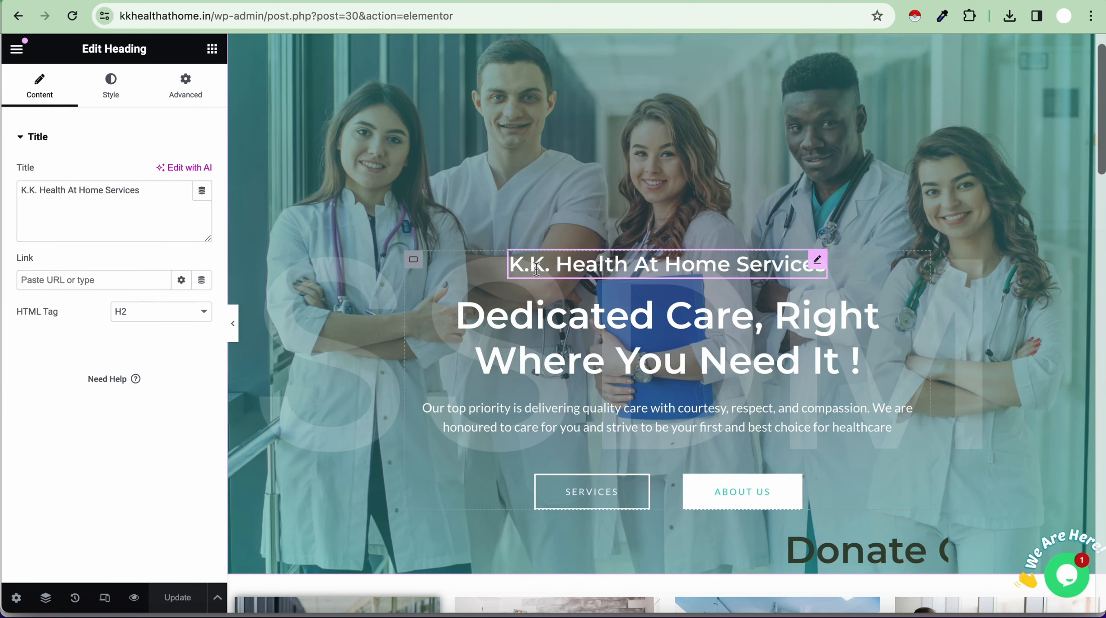
pyautogui.tripleClick(536, 269)
pyautogui.click(152, 195)
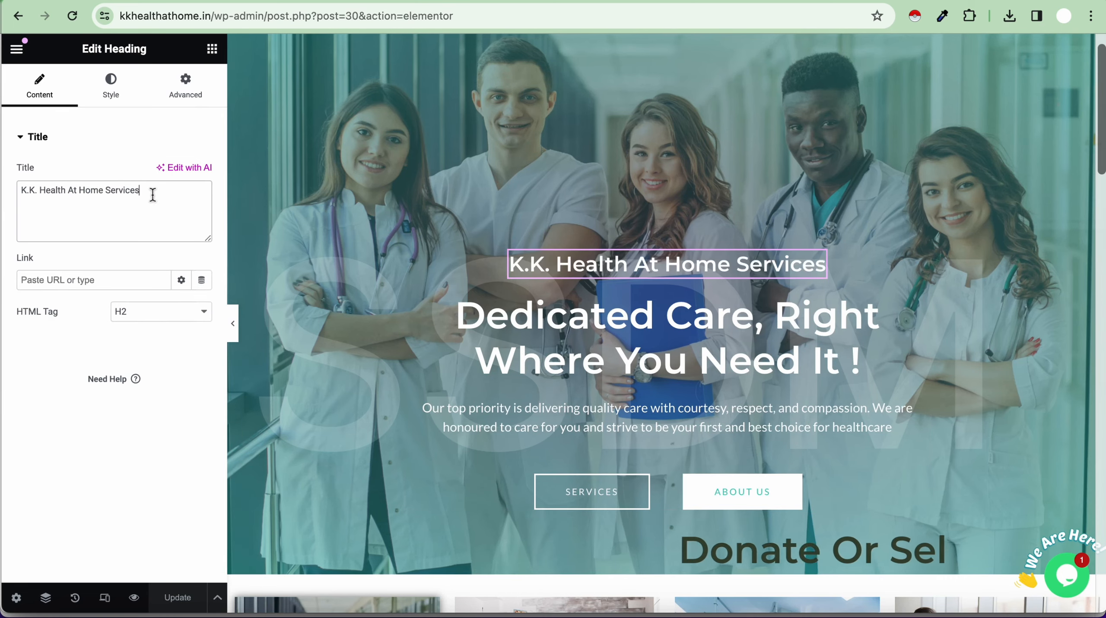
pyautogui.moveTo(153, 195); pyautogui.dragTo(16, 192)
pyautogui.hotkey('ctrl', 'c')
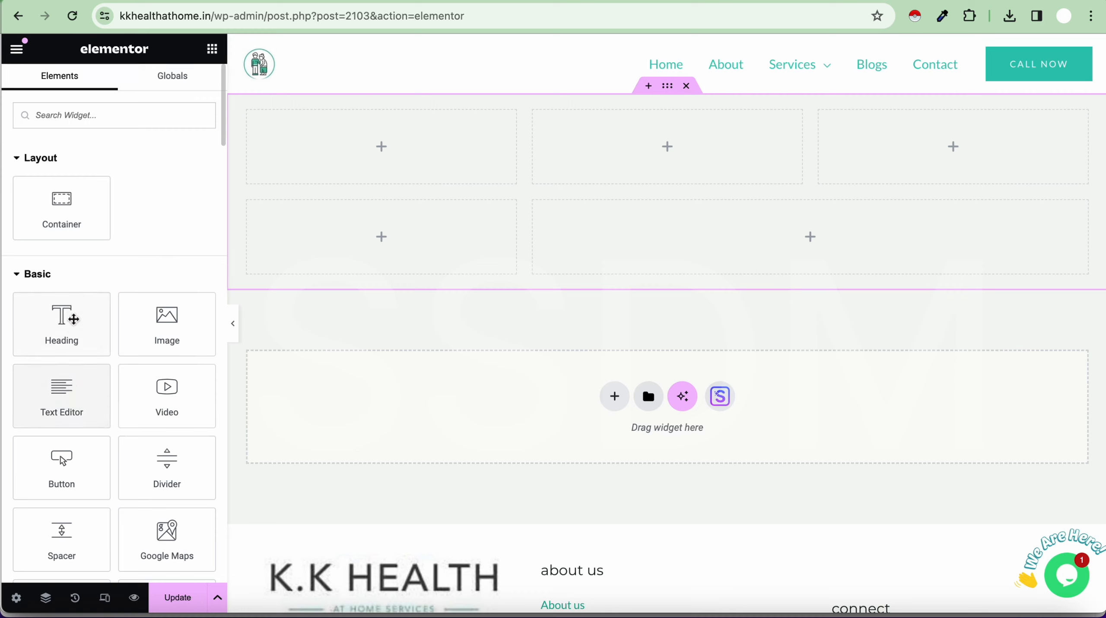
# - Add a Heading widget to the first cell of the container's top row and title it "K.K. Health At Home Services"
pyautogui.moveTo(64, 322); pyautogui.dragTo(397, 143)
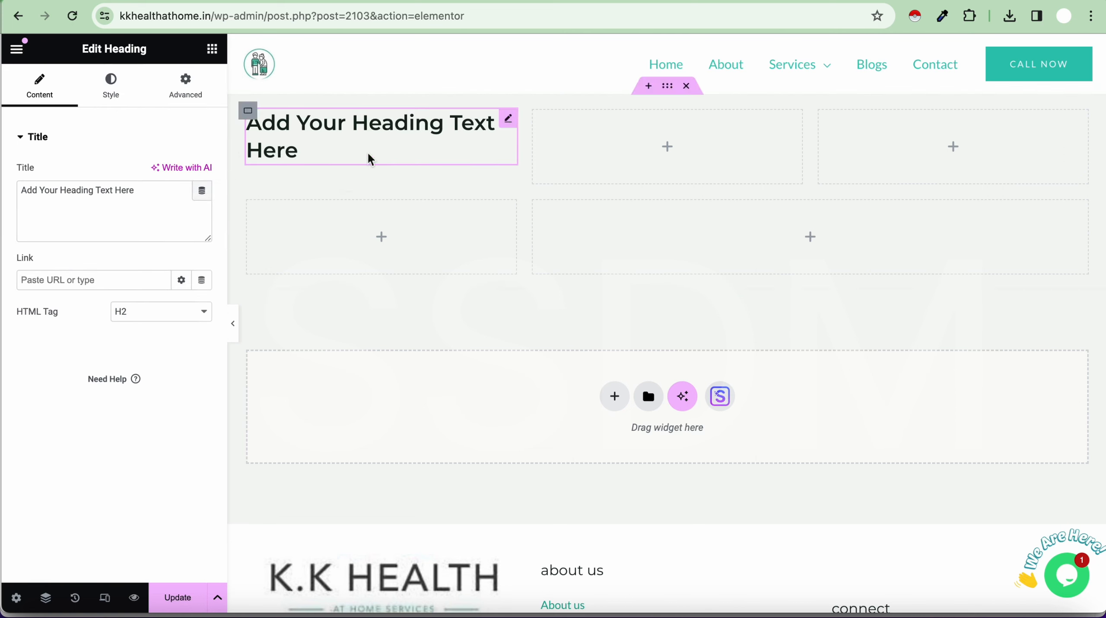
pyautogui.hotkey('ctrl', 'v')
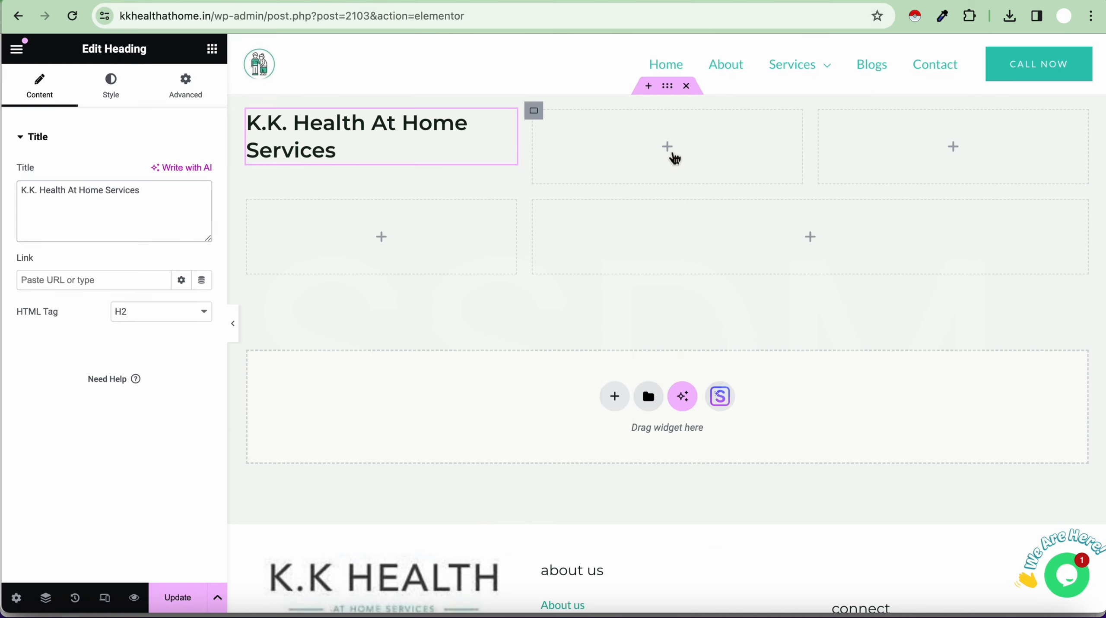
pyautogui.click(673, 155)
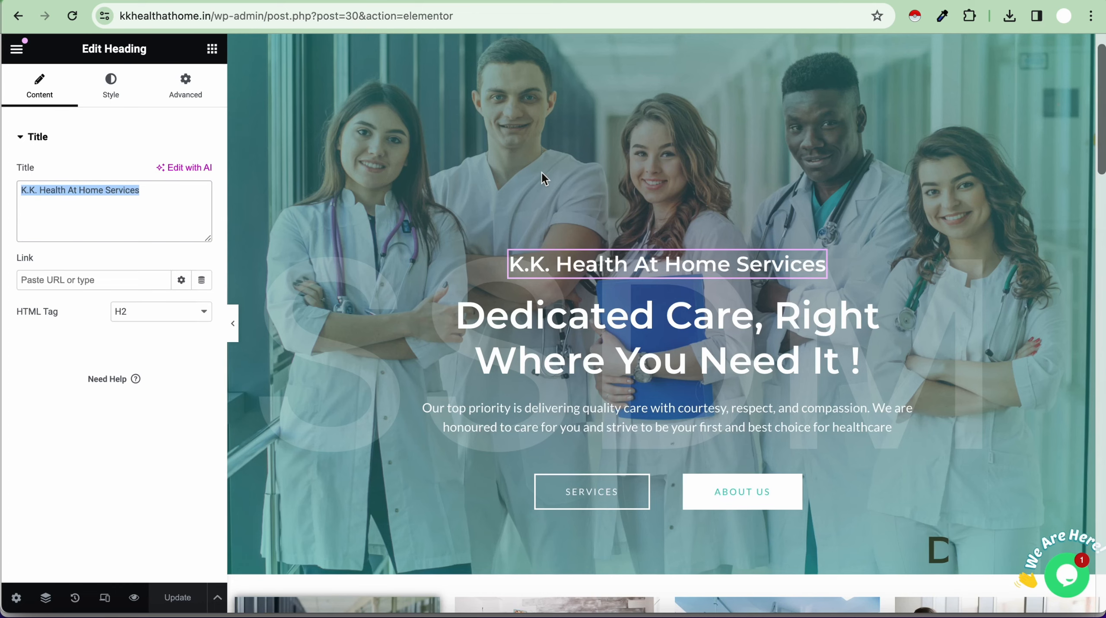
pyautogui.click(532, 311)
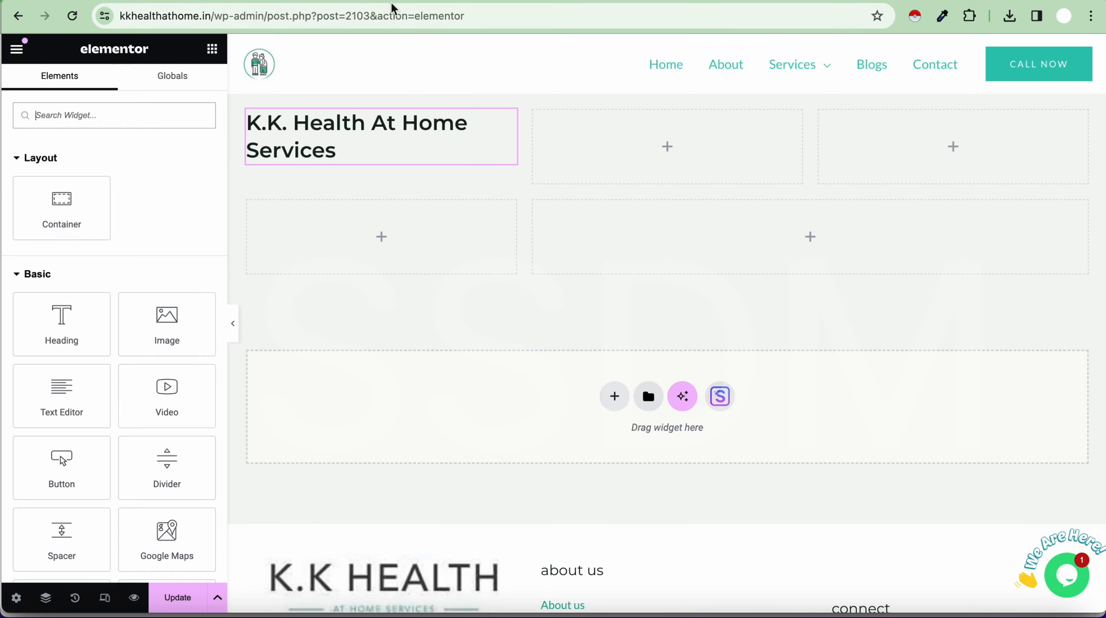
pyautogui.click(200, 118)
pyautogui.write('i')
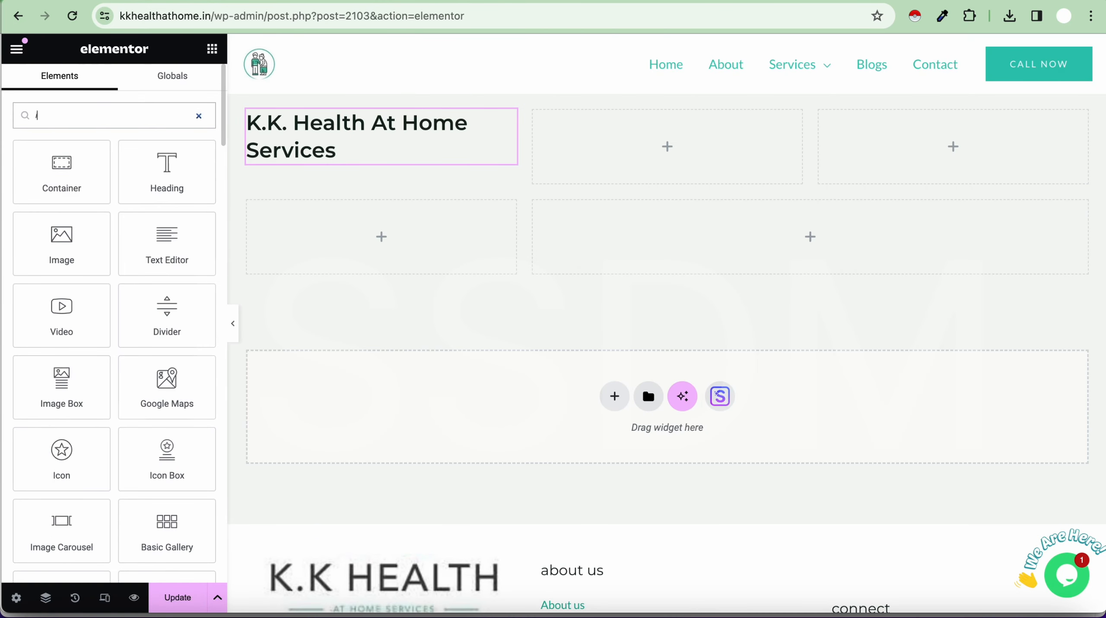
pyautogui.write('mage')
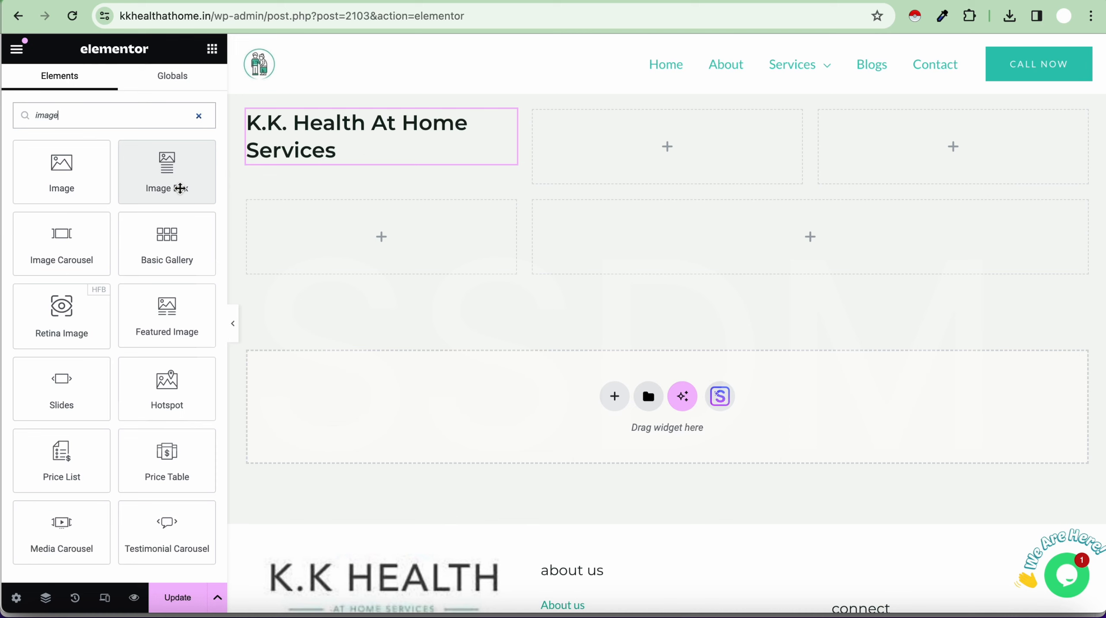
pyautogui.click(392, 155)
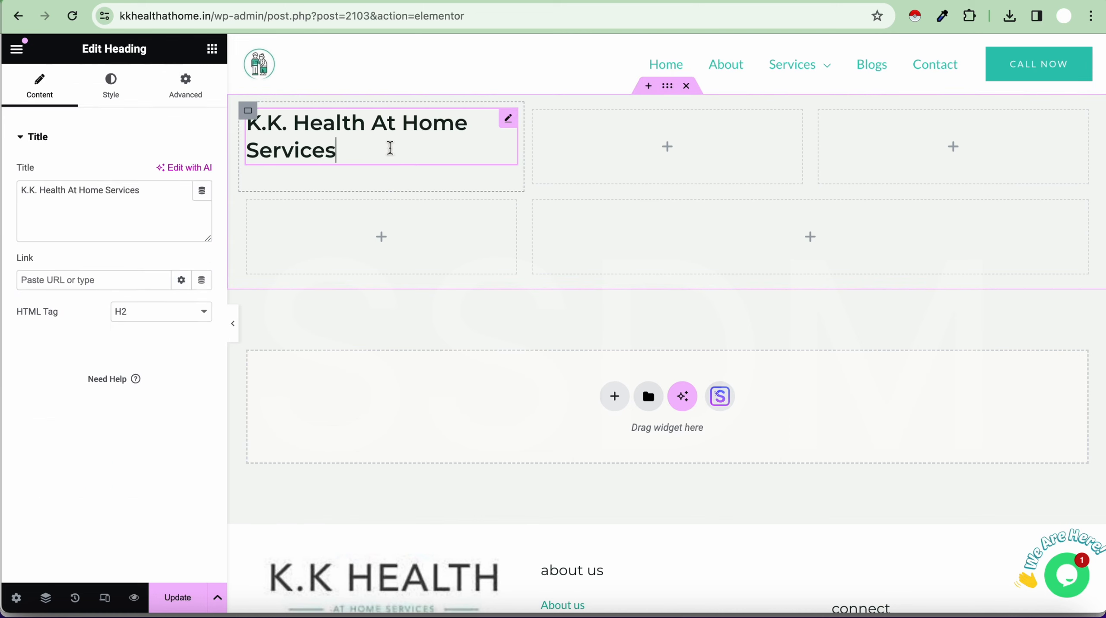
pyautogui.click(346, 157)
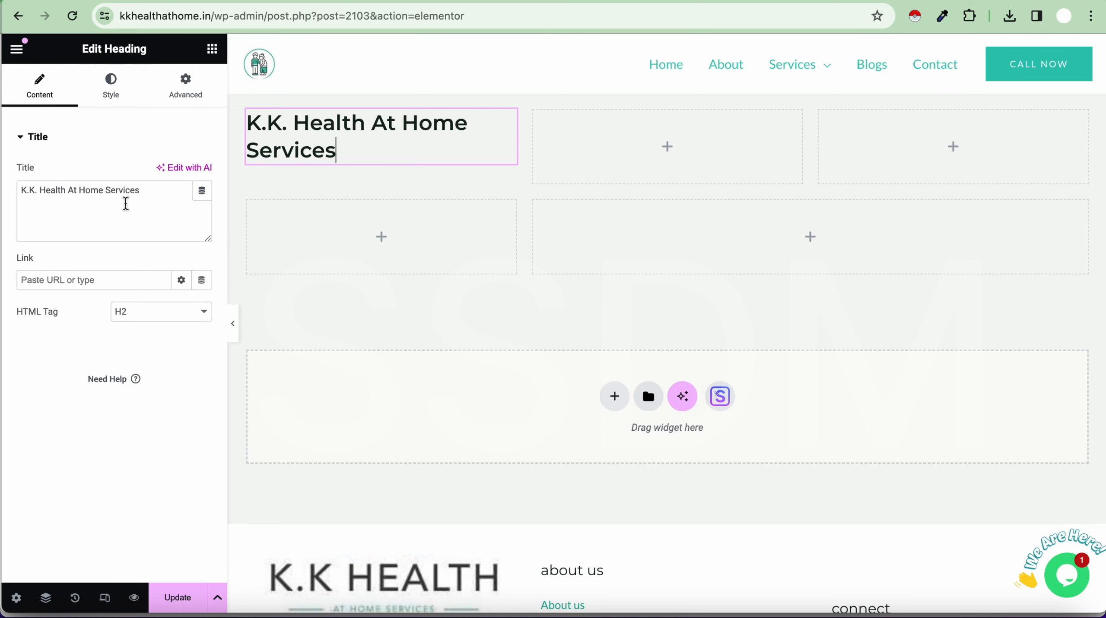
# - Add an Image Box widget to the second cell of the container's top row
pyautogui.click(669, 152)
pyautogui.click(173, 117)
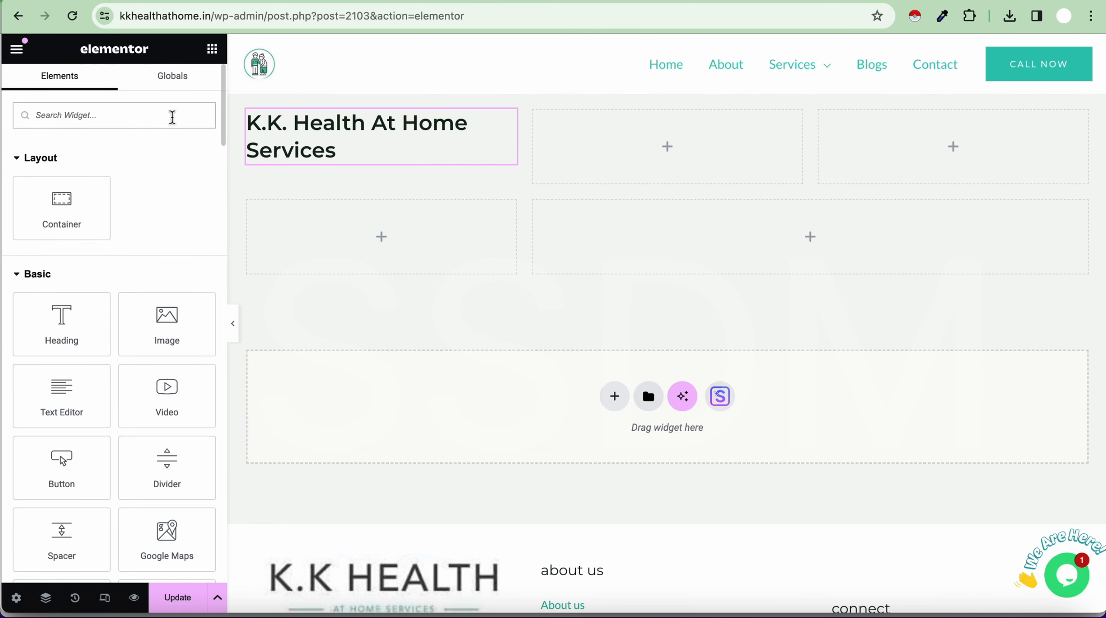
pyautogui.write('image')
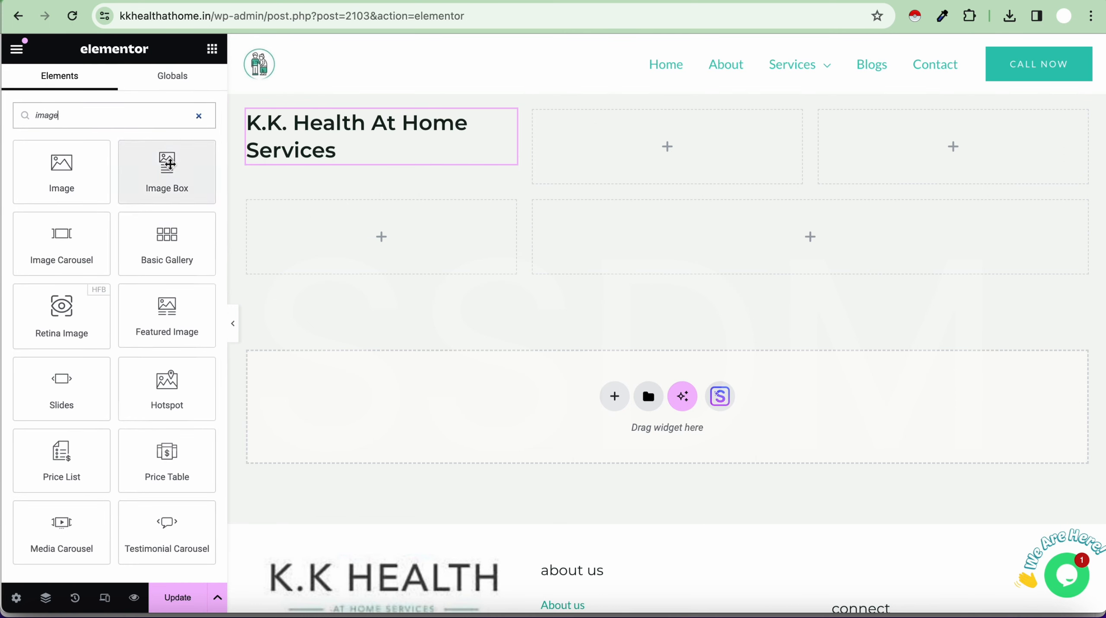
pyautogui.moveTo(166, 174); pyautogui.dragTo(651, 138)
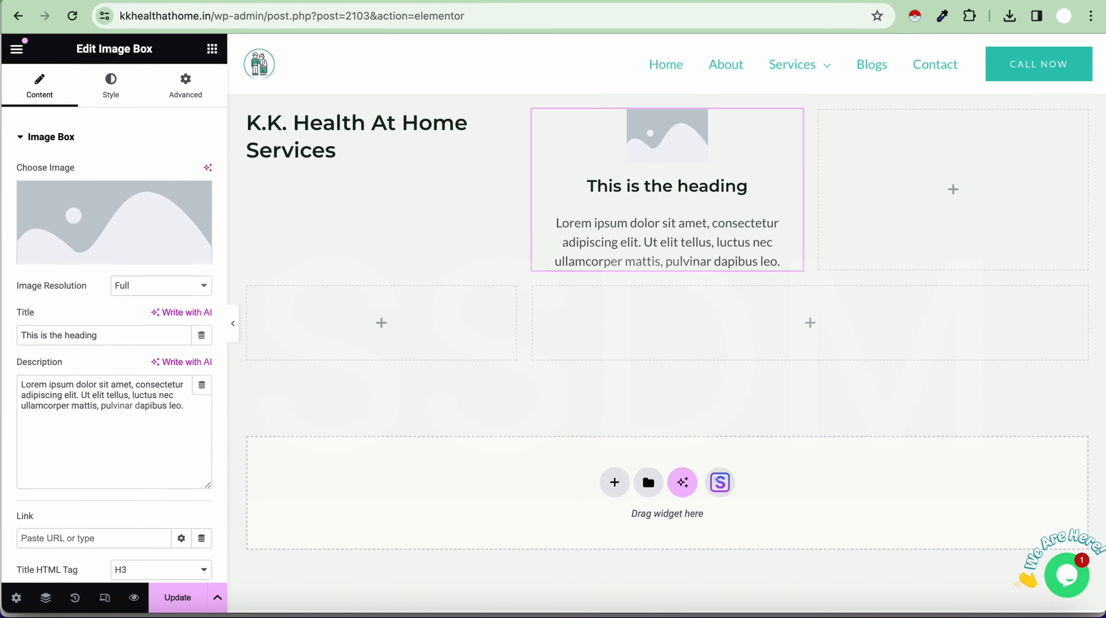
# - Copy the hero headline "Dedicated Care, Right Where You Need It !" from the live home page and return to the empty page's editor
pyautogui.click(235, 0)
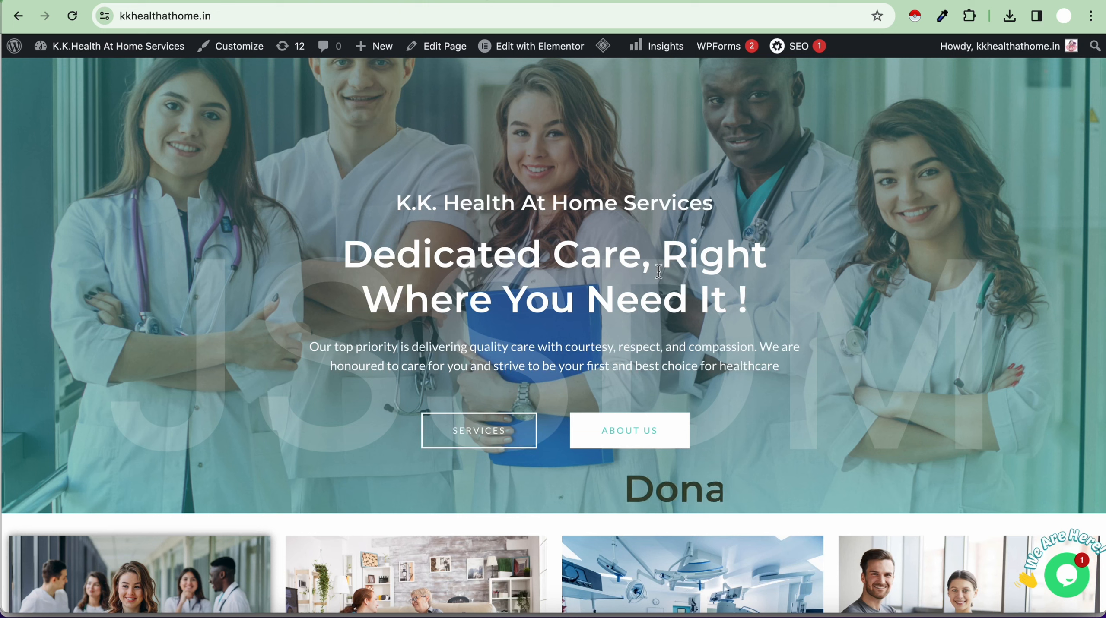
pyautogui.moveTo(354, 256); pyautogui.dragTo(766, 308)
pyautogui.press('super+c')
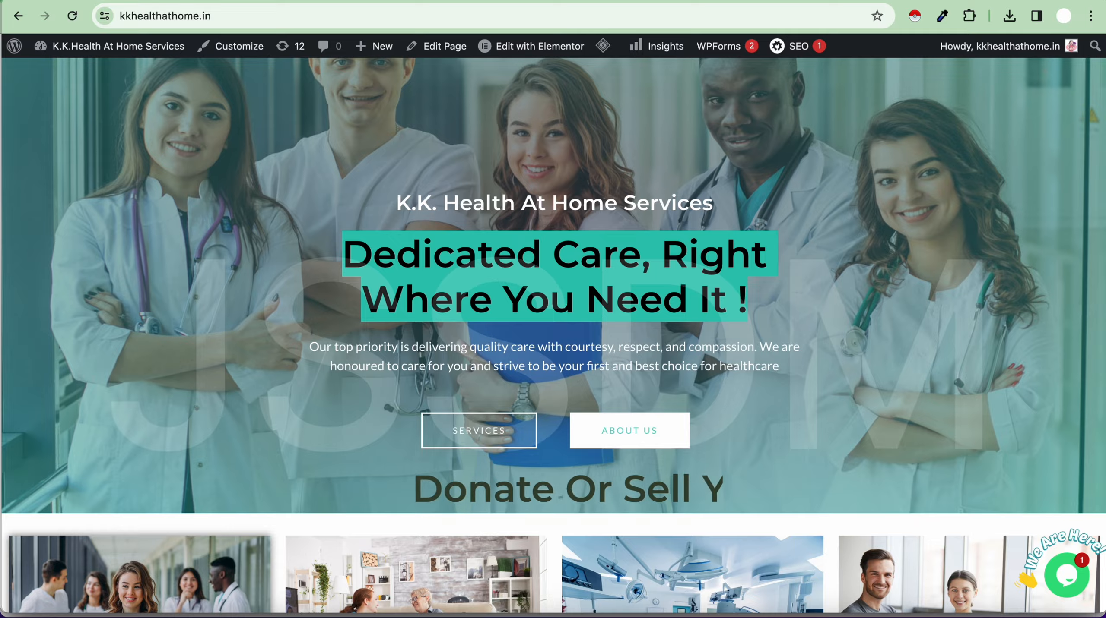
pyautogui.click(433, 1)
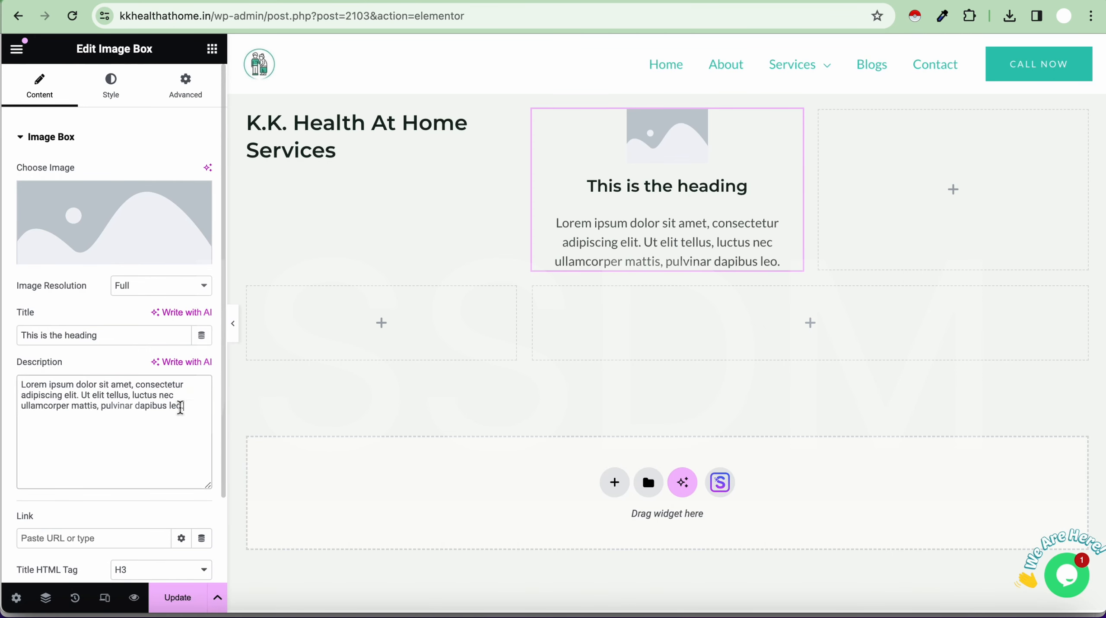
# - Set the Image Box title to "Dedicated Care, Right Where You Need It !" and clear its placeholder description
pyautogui.moveTo(180, 408); pyautogui.dragTo(4, 384)
pyautogui.press('super+v')
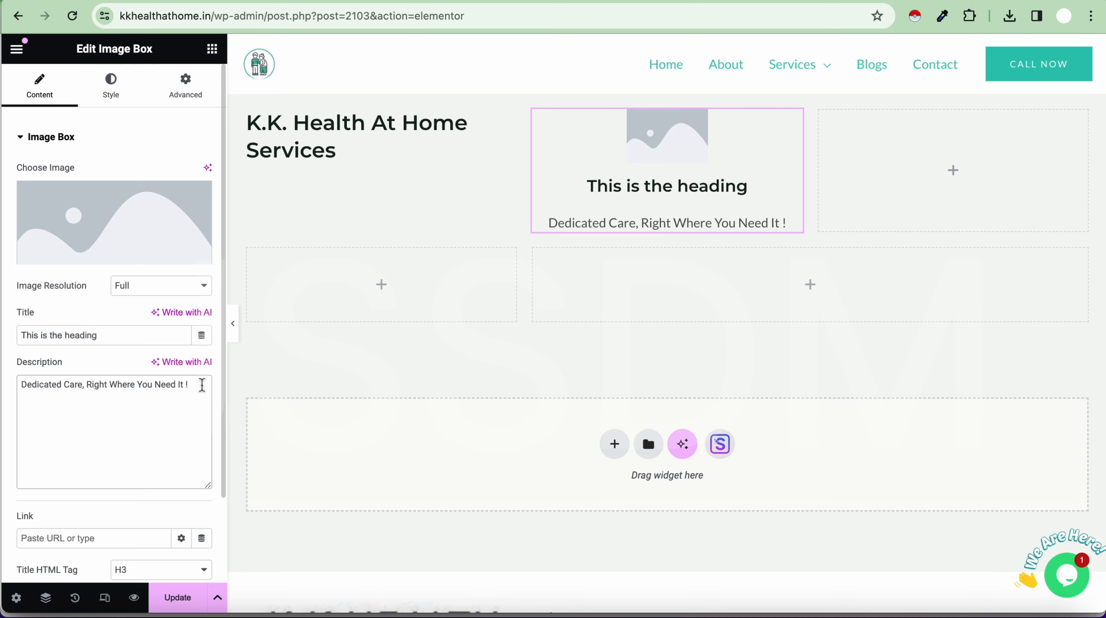
pyautogui.moveTo(202, 385); pyautogui.dragTo(10, 390)
pyautogui.press('super+c')
pyautogui.press('BackSpace')
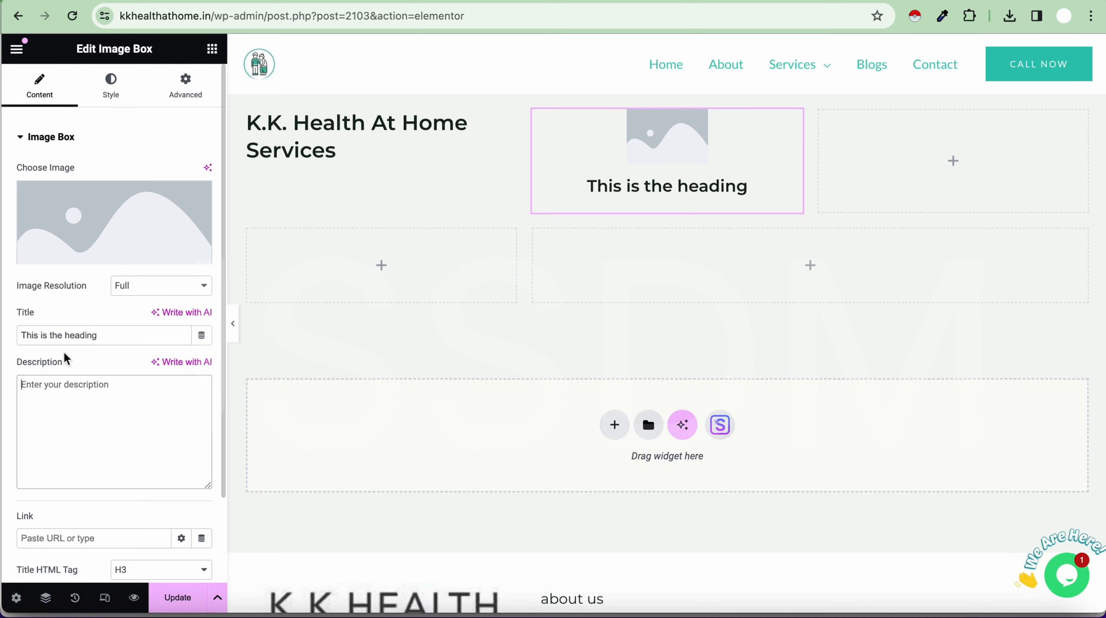
pyautogui.press('super+v')
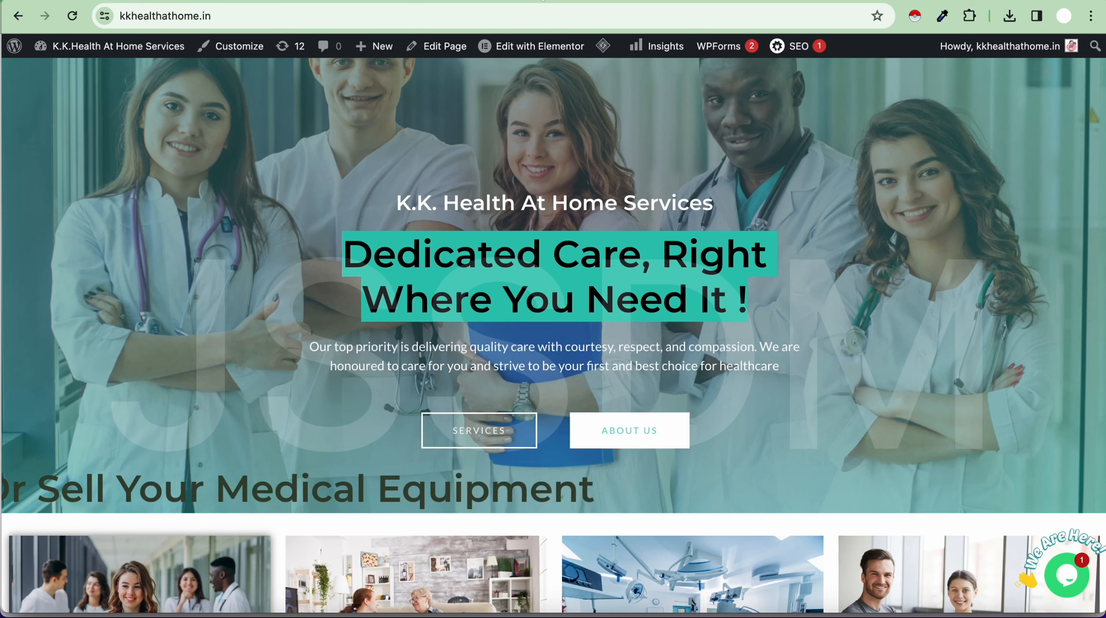
# - Use the live home page's hero paragraph starting "Our top priority is delivering quality care" as the Image Box description and remove the placeholder image
pyautogui.click(805, 384)
pyautogui.moveTo(319, 345); pyautogui.dragTo(812, 366)
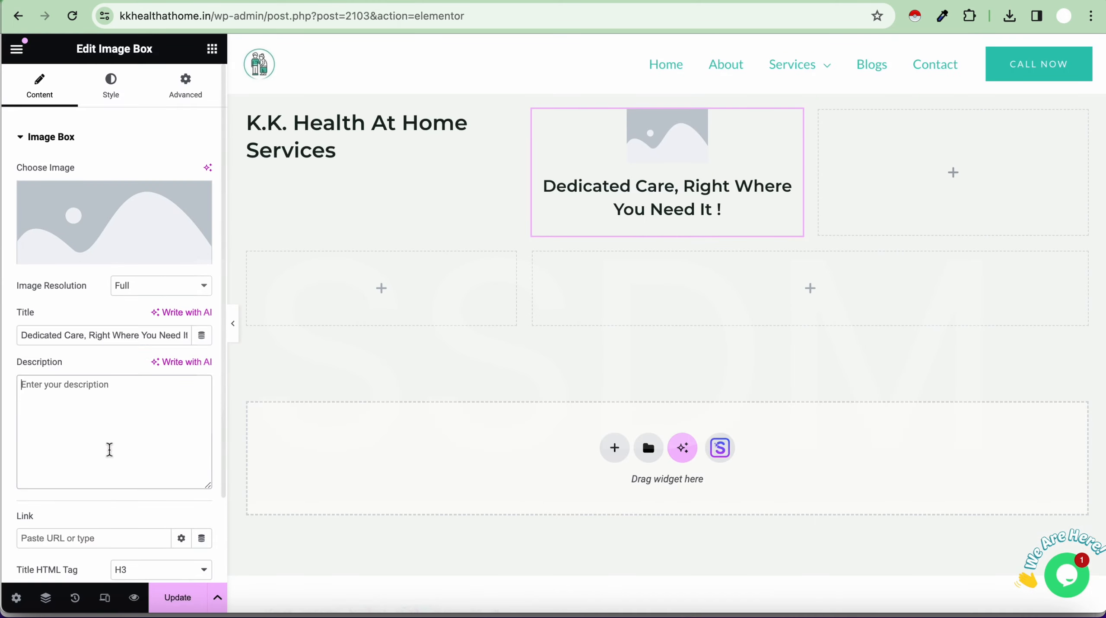
pyautogui.write('Our top priority is delivering quality care with courtesy, respect, and compassion. We are honoured to care for you and strive to be your first and best choice for healthcare')
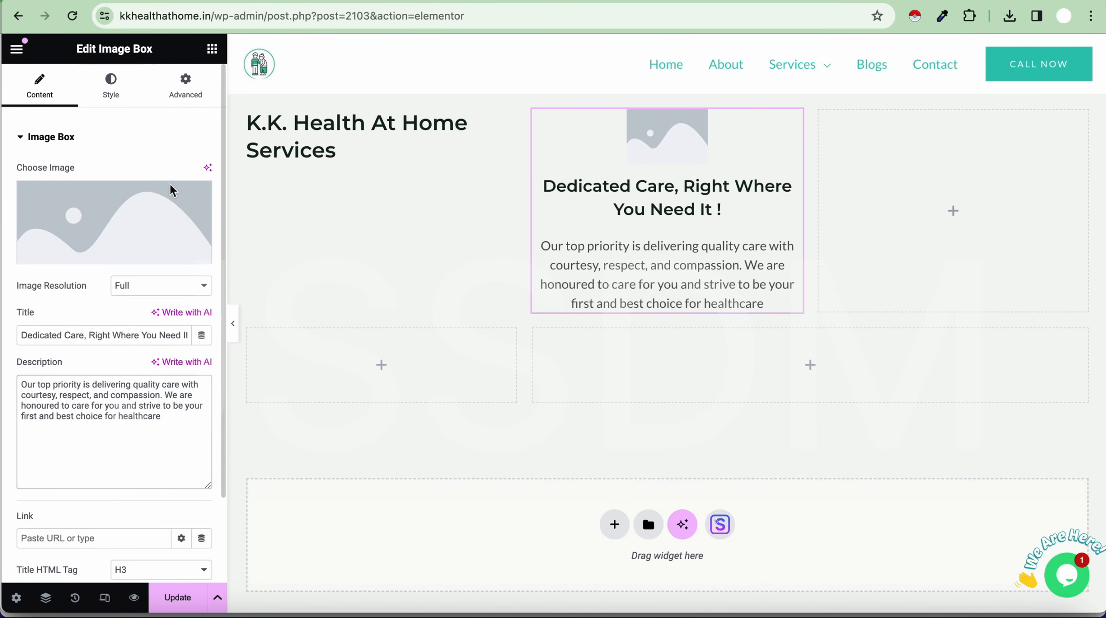
pyautogui.click(201, 202)
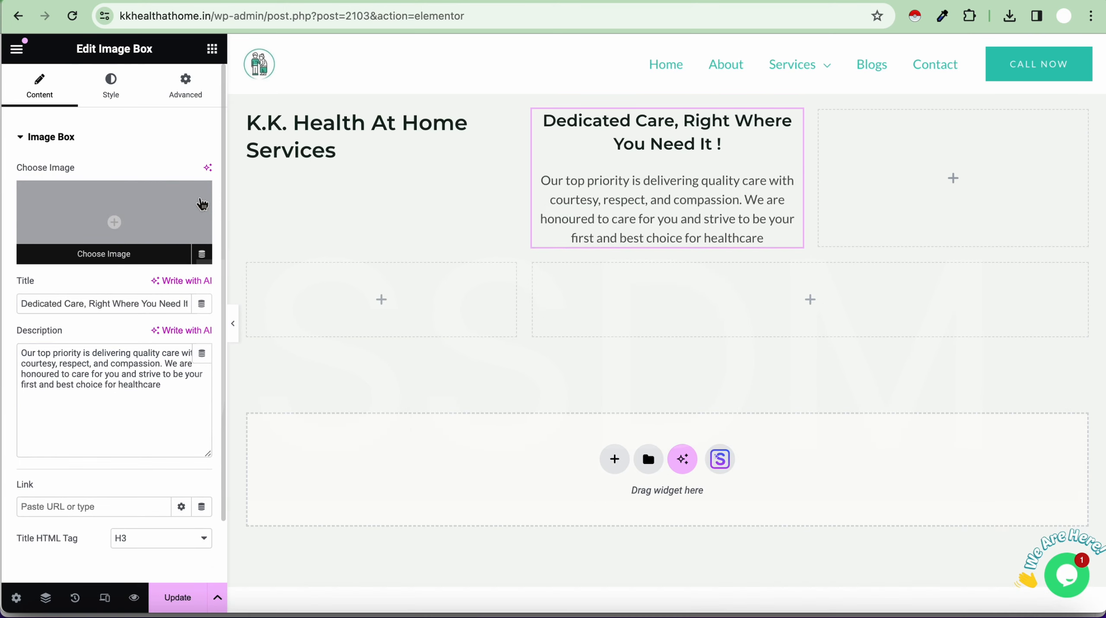
# - Add a Button widget to the third cell of the top row and set its text to "Services", matching the home page's hero button
pyautogui.click(953, 184)
pyautogui.click(500, 0)
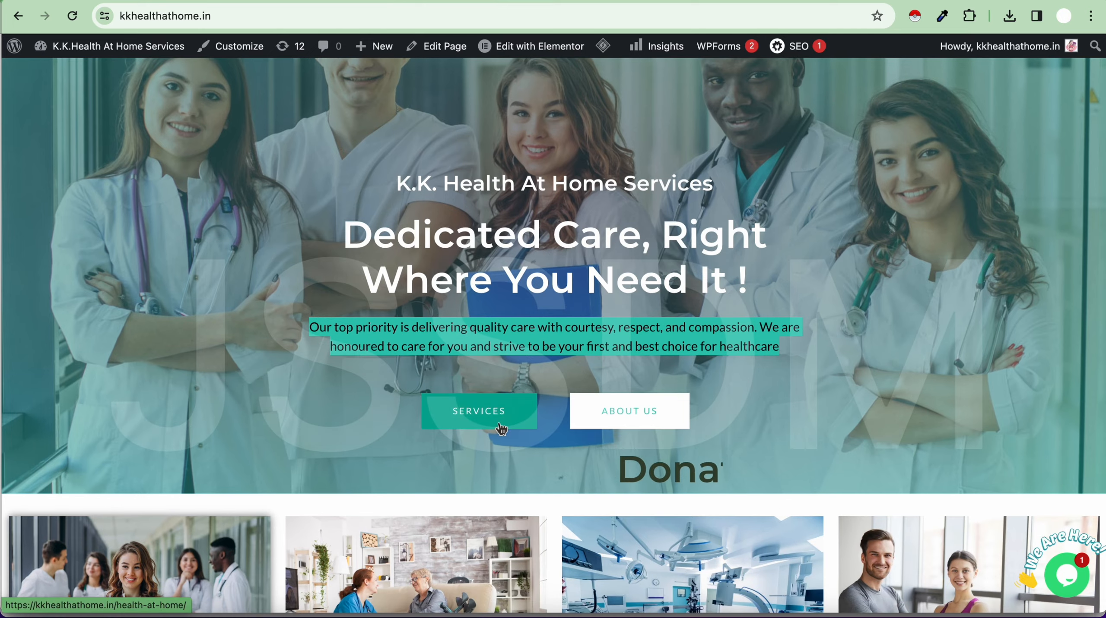
pyautogui.click(498, 427)
pyautogui.hscroll(-5, 518, 253)
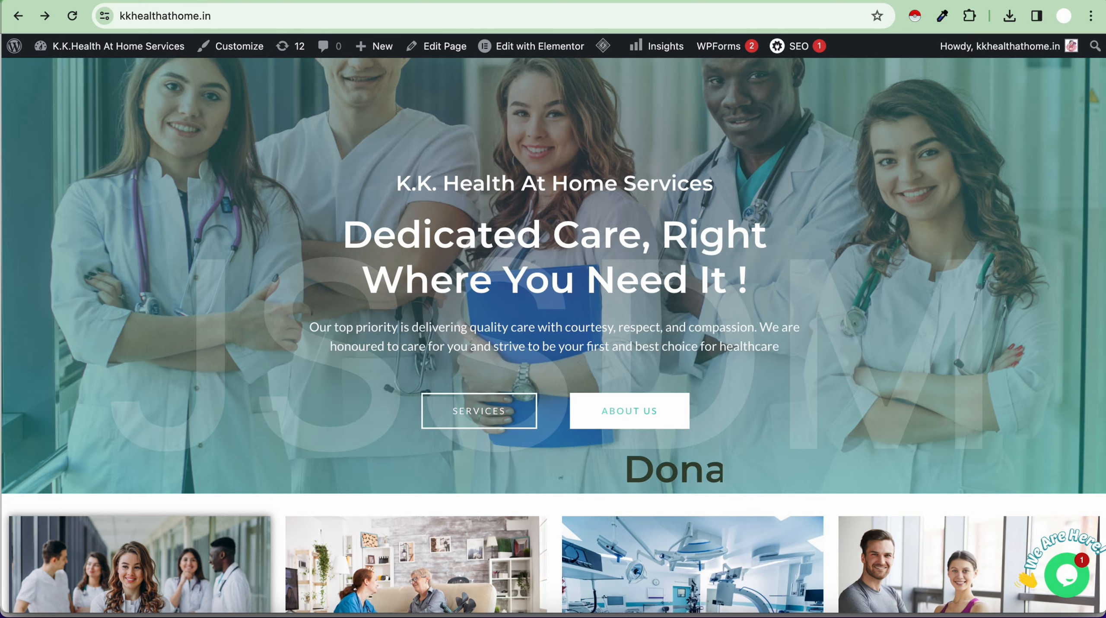
pyautogui.click(329, 0)
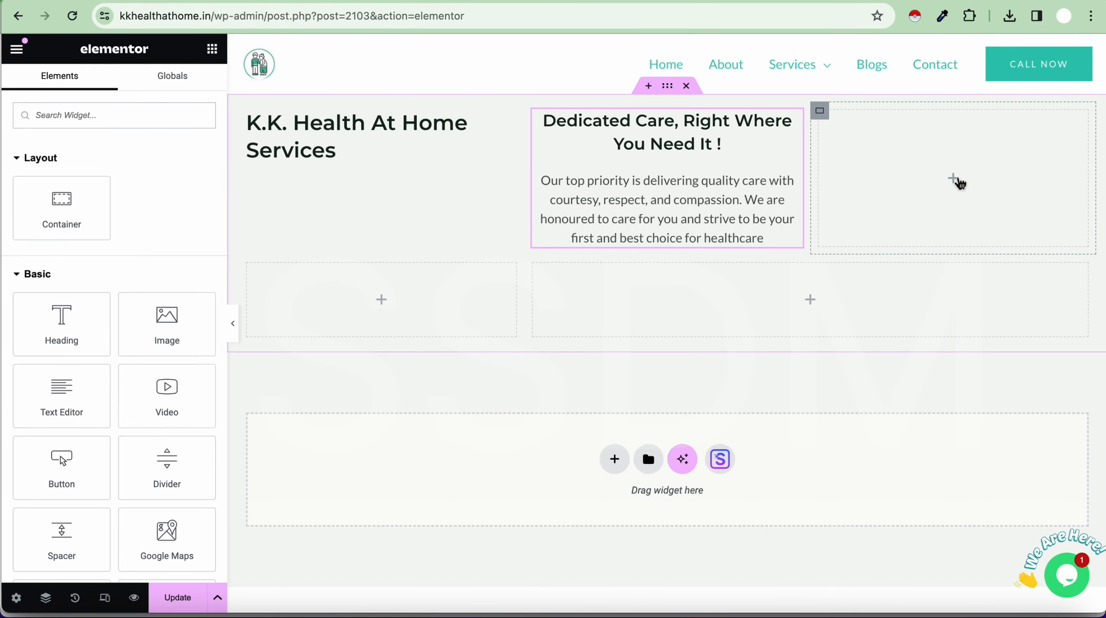
pyautogui.write('butt')
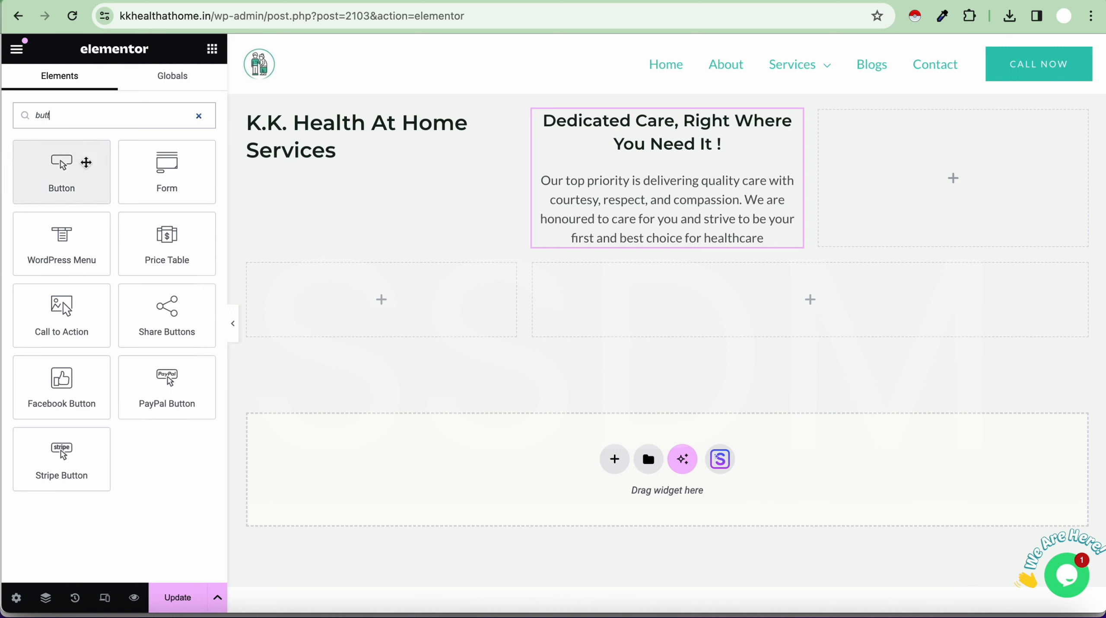
pyautogui.moveTo(62, 164); pyautogui.dragTo(920, 173)
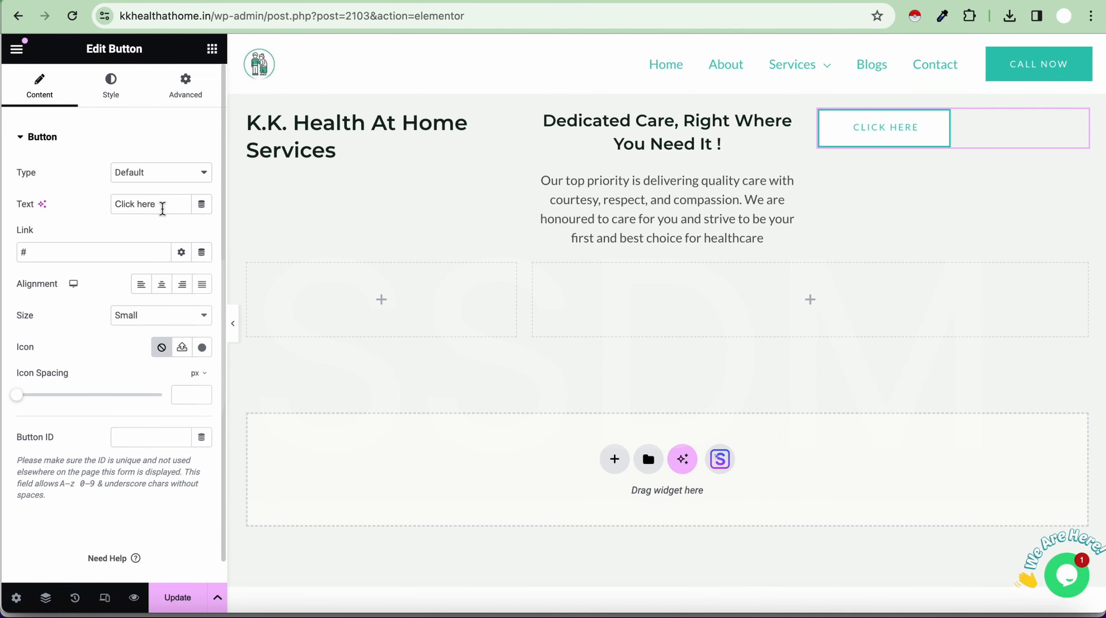
pyautogui.write('Services')
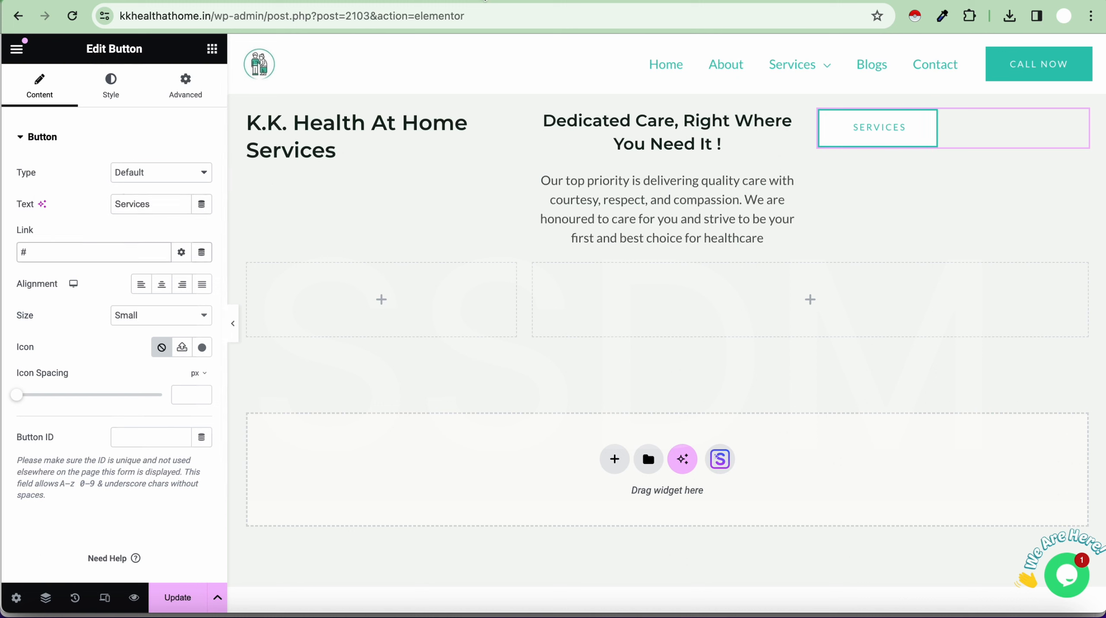
# - Link the Services button to the kkhealthathome.in/health-at-home/ address opened by the live home page's services button
pyautogui.click(495, 1)
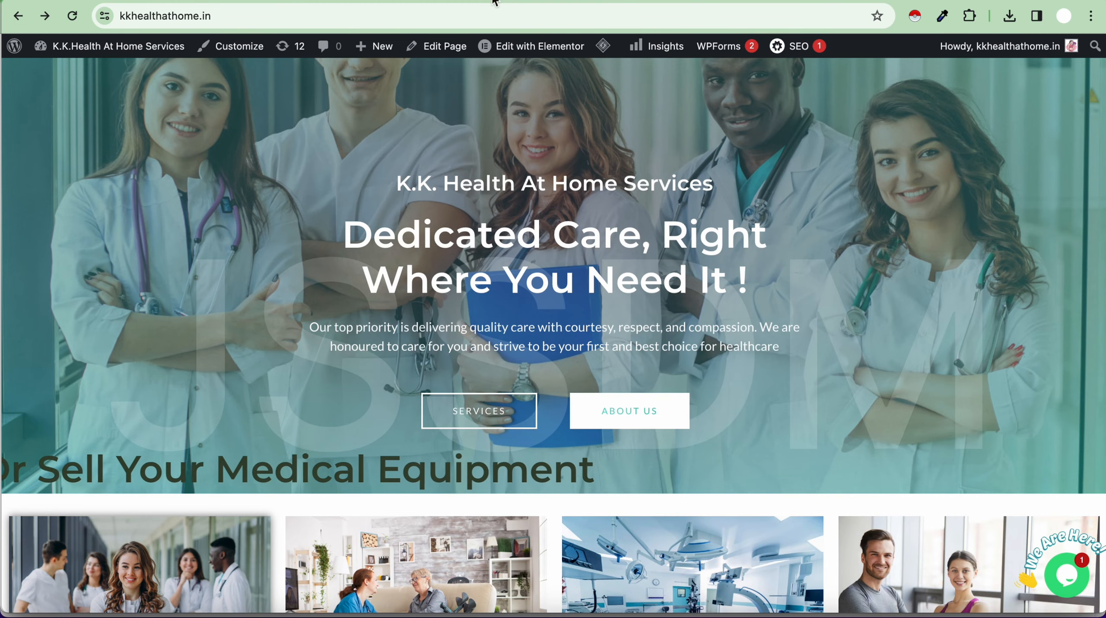
pyautogui.click(478, 423)
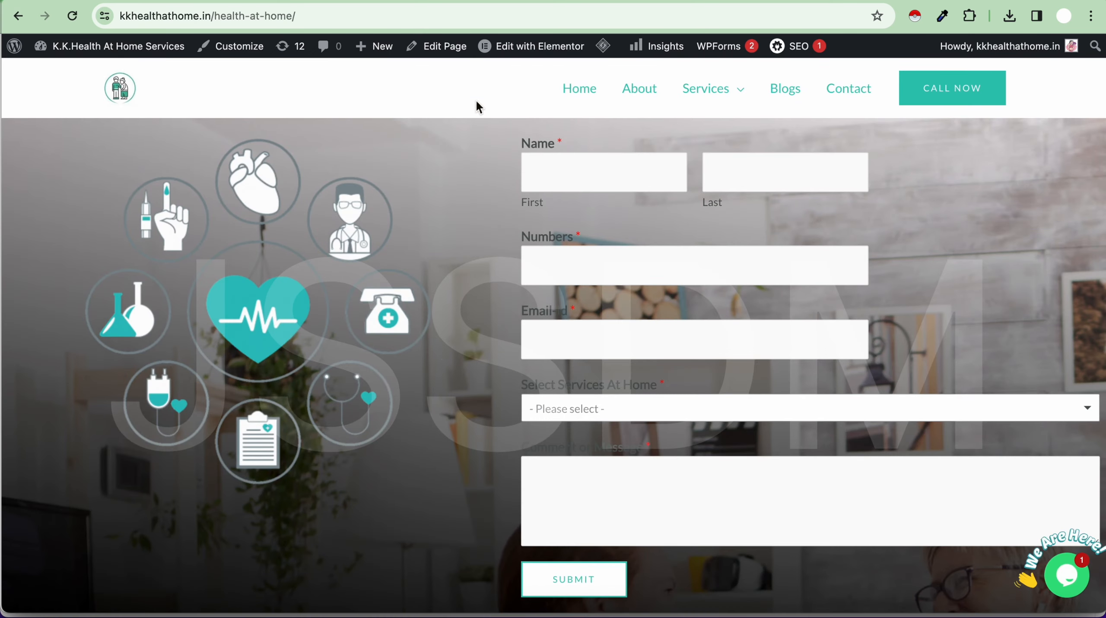
pyautogui.click(333, 17)
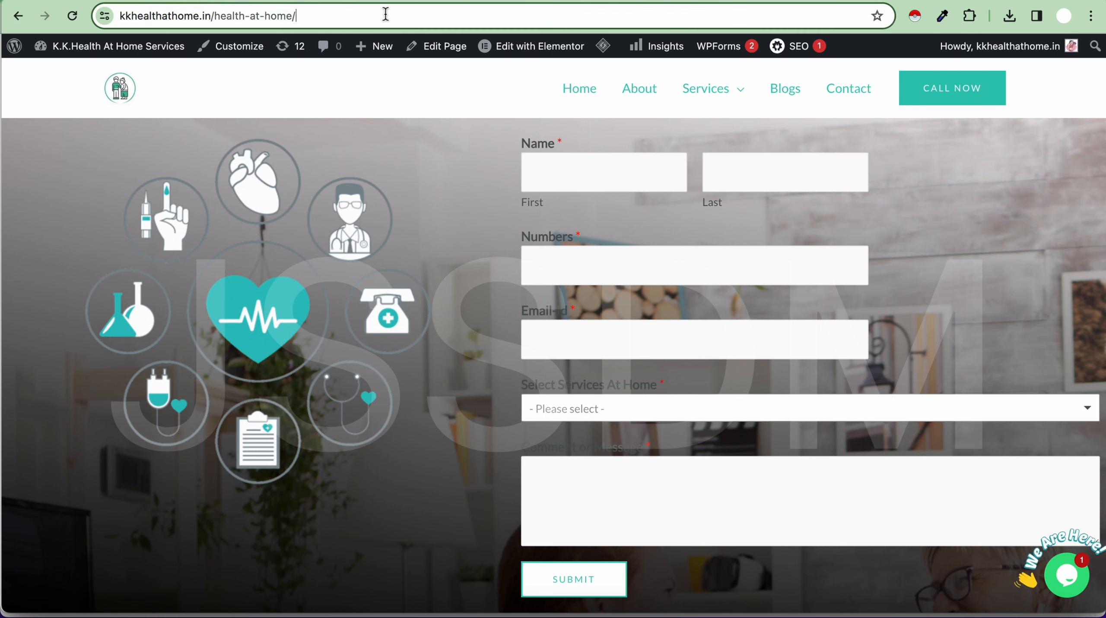
pyautogui.moveTo(385, 15); pyautogui.dragTo(126, 31)
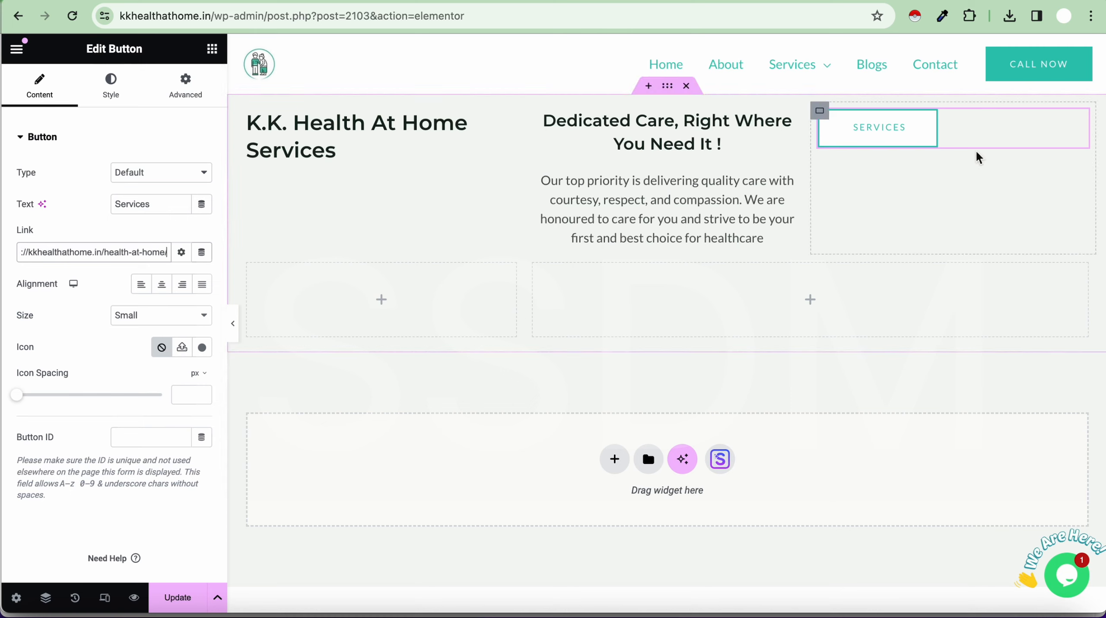
# - Add a Button widget to the narrow cell in the container's second row
pyautogui.click(382, 300)
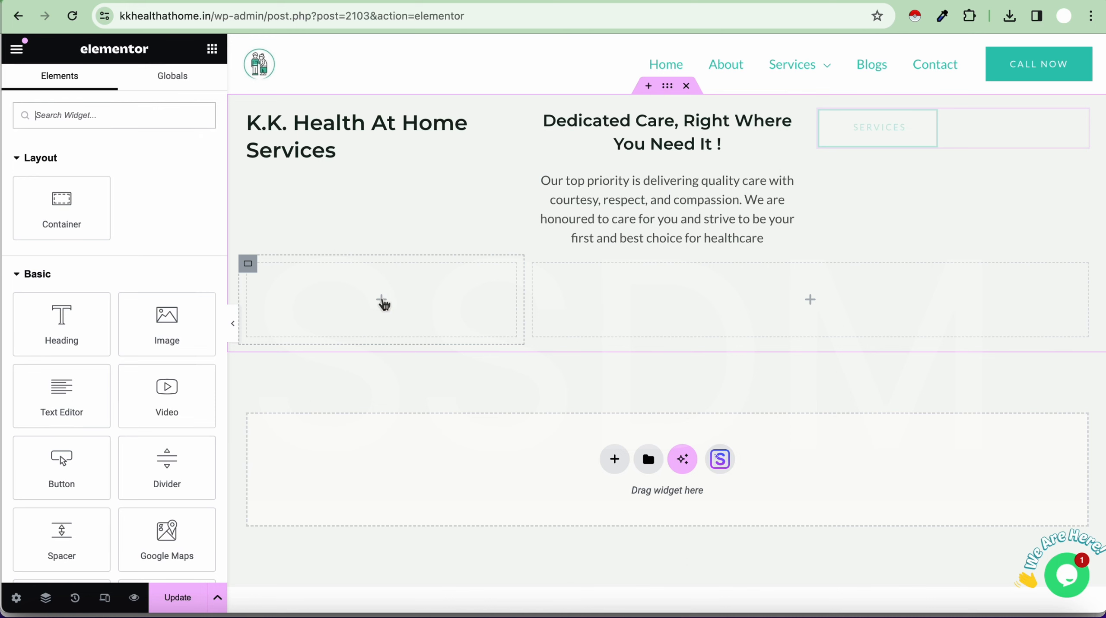
pyautogui.write('butt')
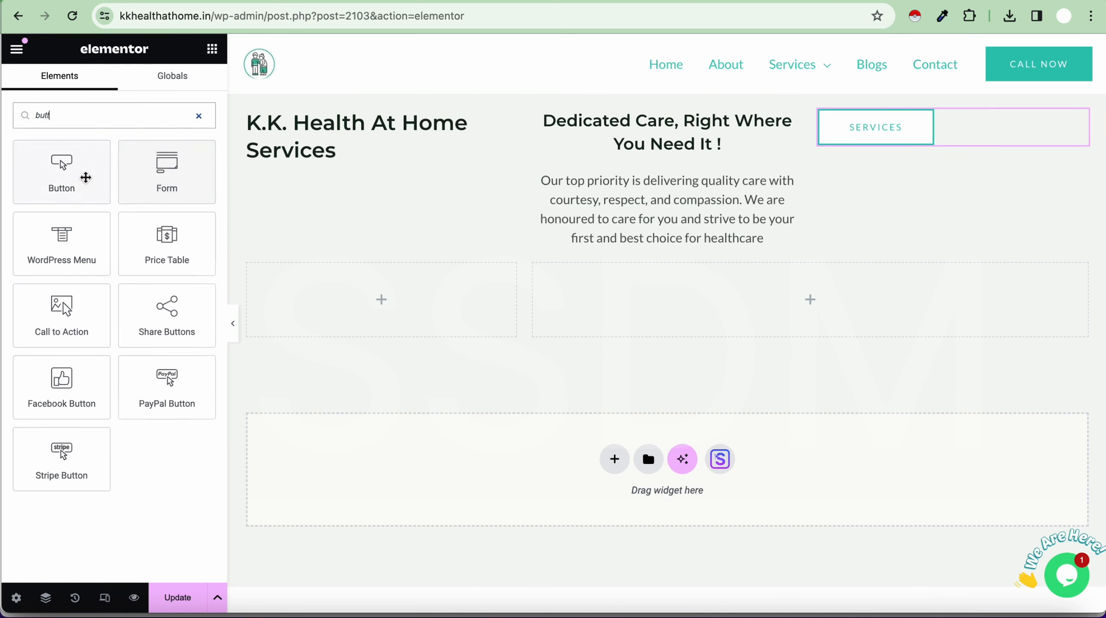
pyautogui.moveTo(86, 177); pyautogui.dragTo(375, 296)
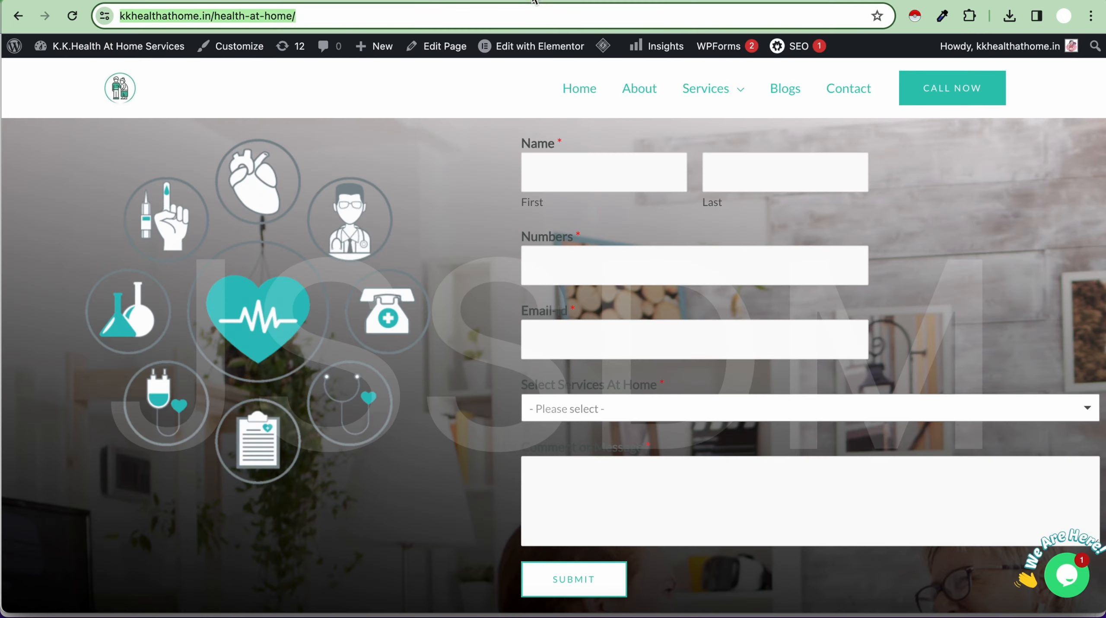
pyautogui.hscroll(-5, 305, 349)
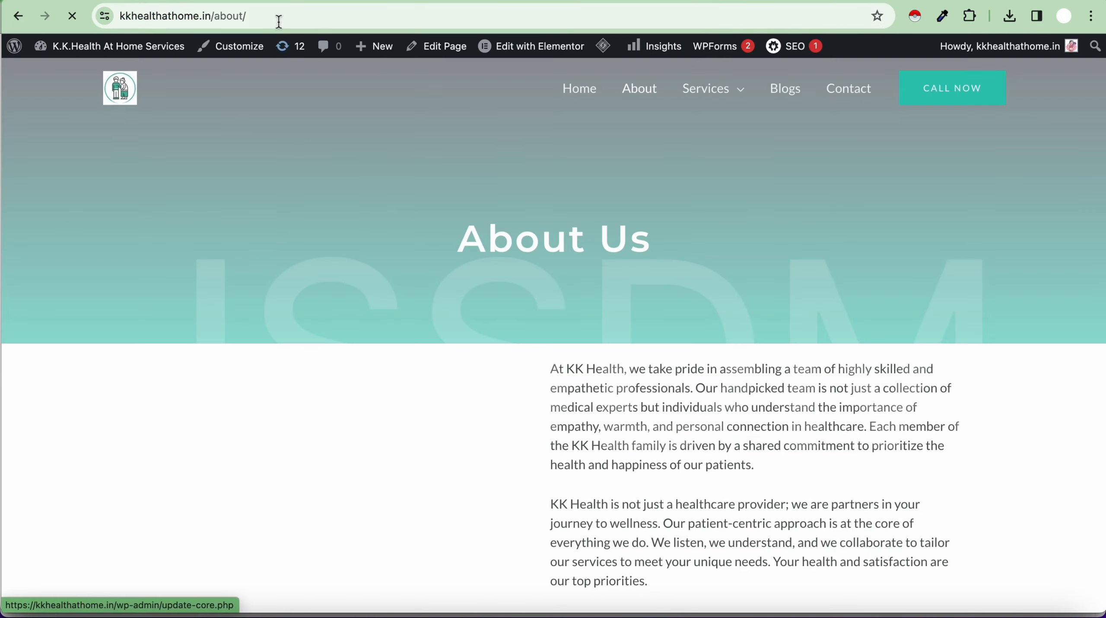
pyautogui.click(284, 17)
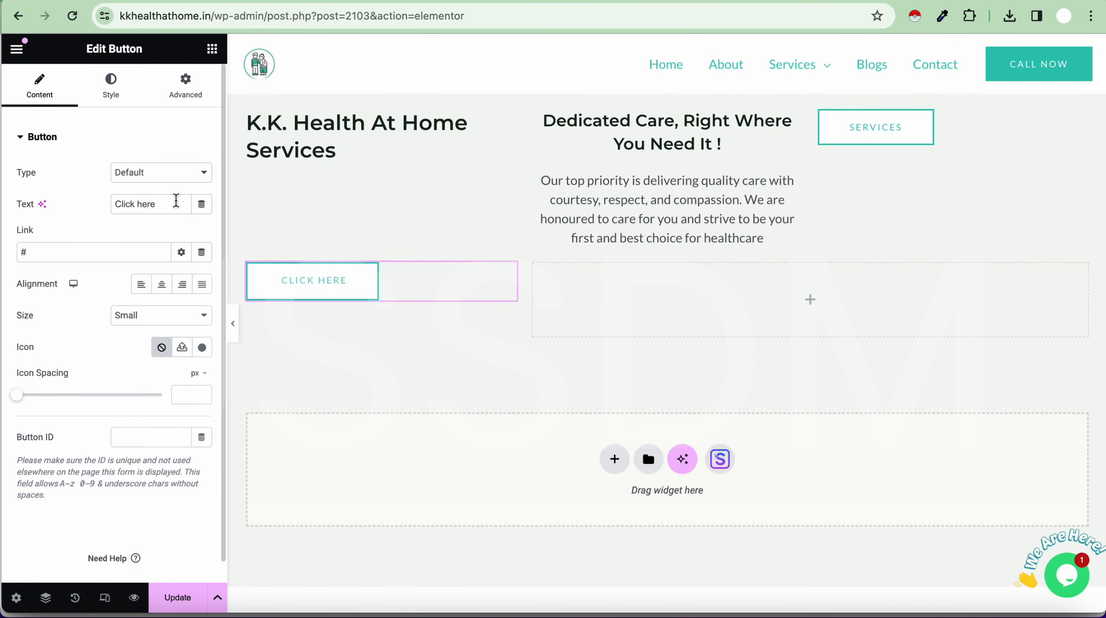
pyautogui.write('About us')
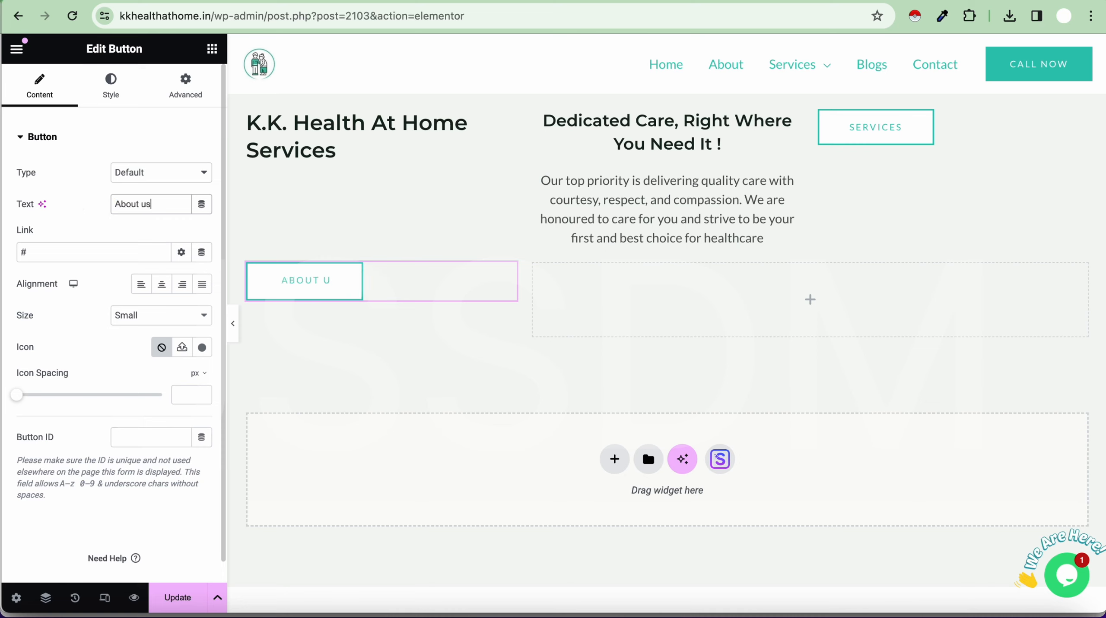
pyautogui.moveTo(47, 252); pyautogui.dragTo(3, 255)
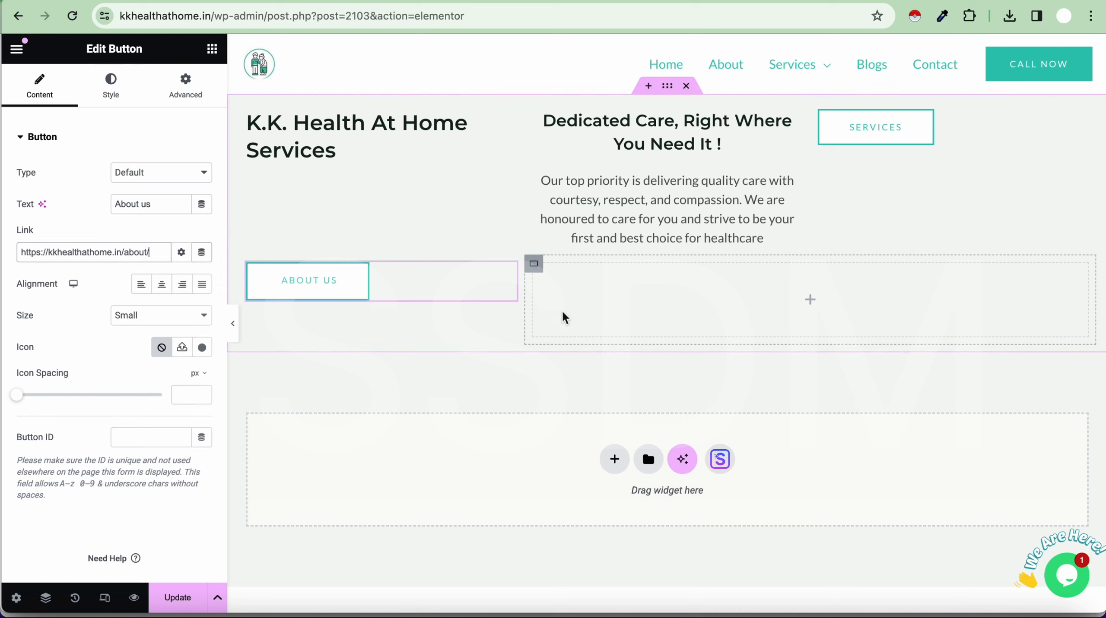
# - Copy the text "Donate Or Sell Your Medical Equipment" from the scrolling heading below the hero buttons in the original home page's editor
pyautogui.click(798, 299)
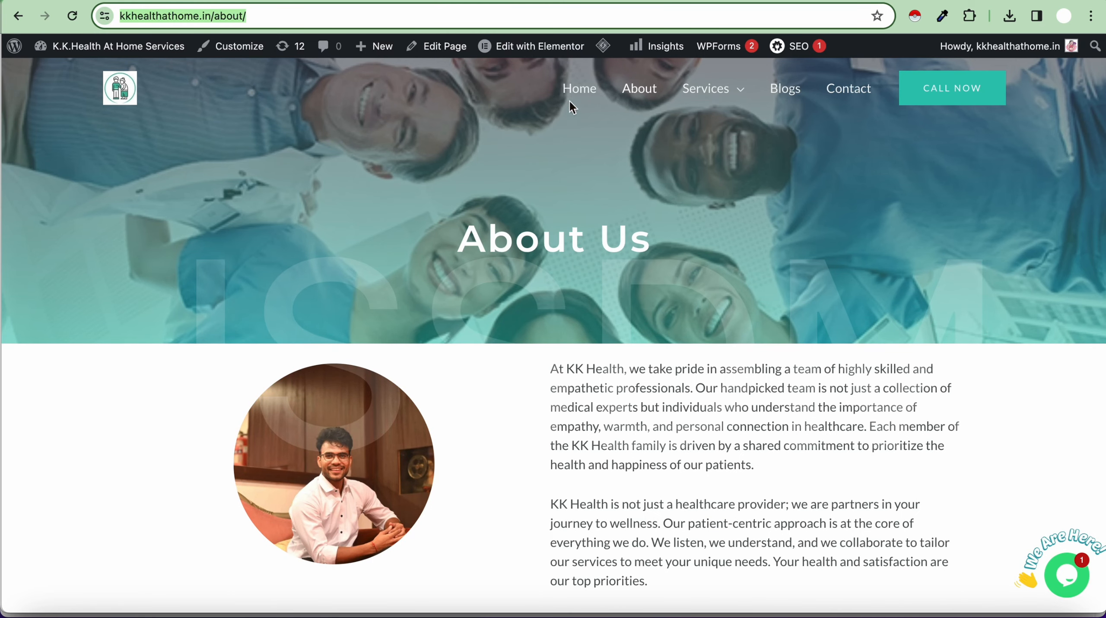
pyautogui.click(567, 92)
pyautogui.scroll(-10, 563, 258)
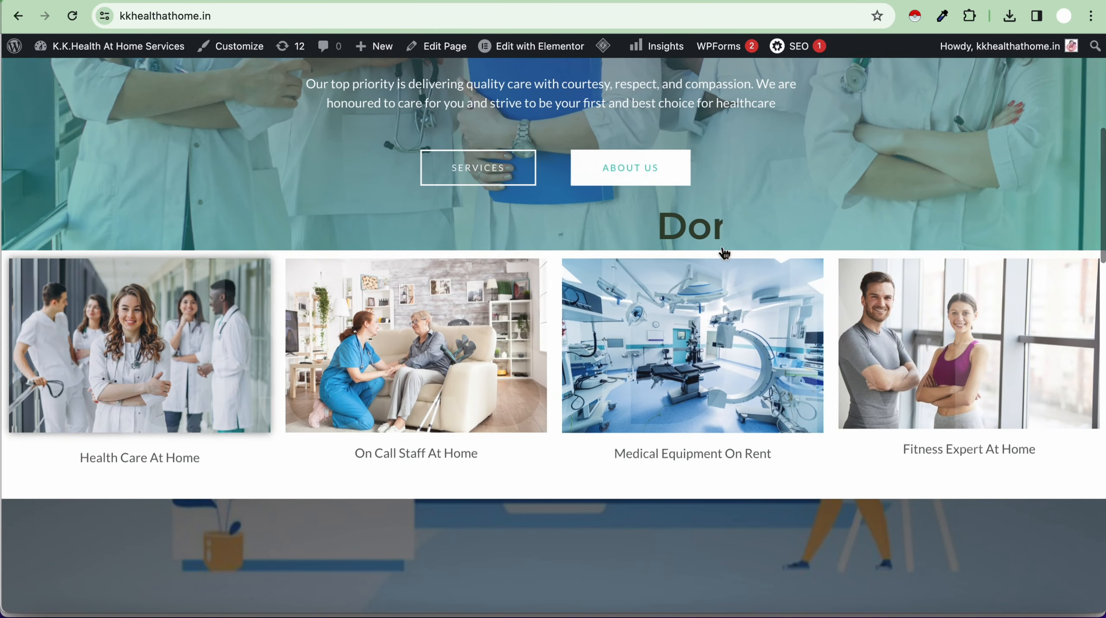
pyautogui.scroll(1, 724, 254)
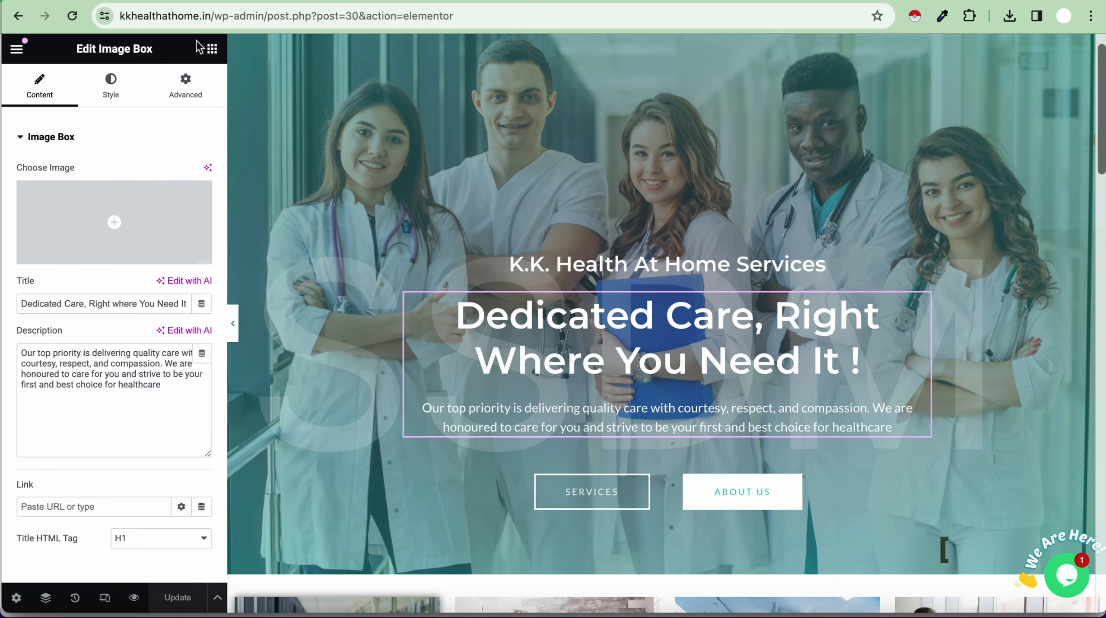
pyautogui.scroll(-5, 347, 299)
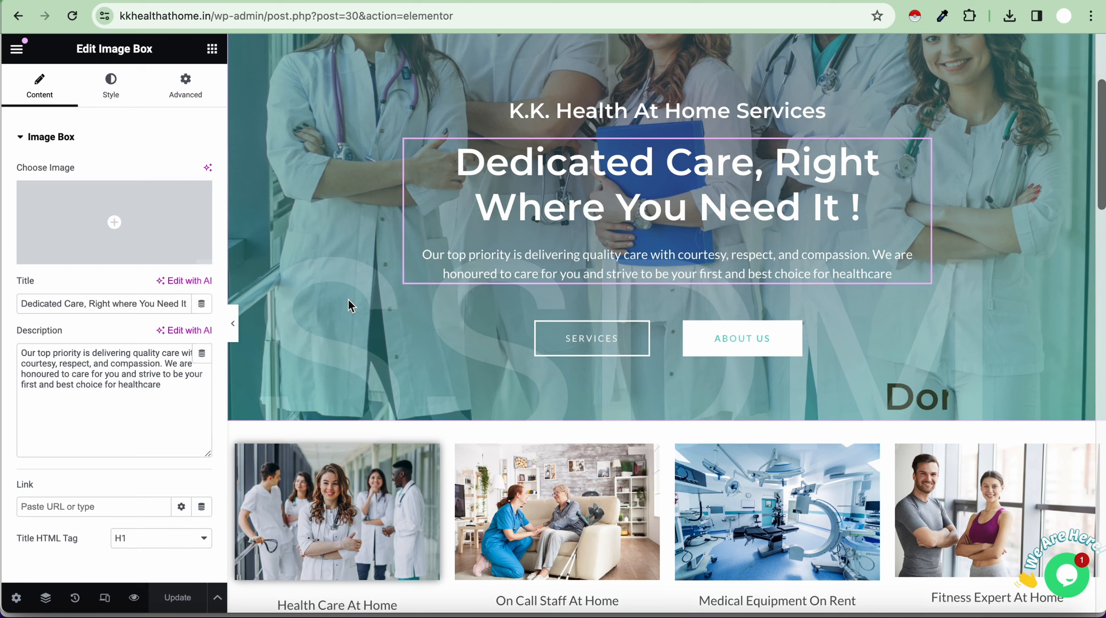
pyautogui.click(871, 411)
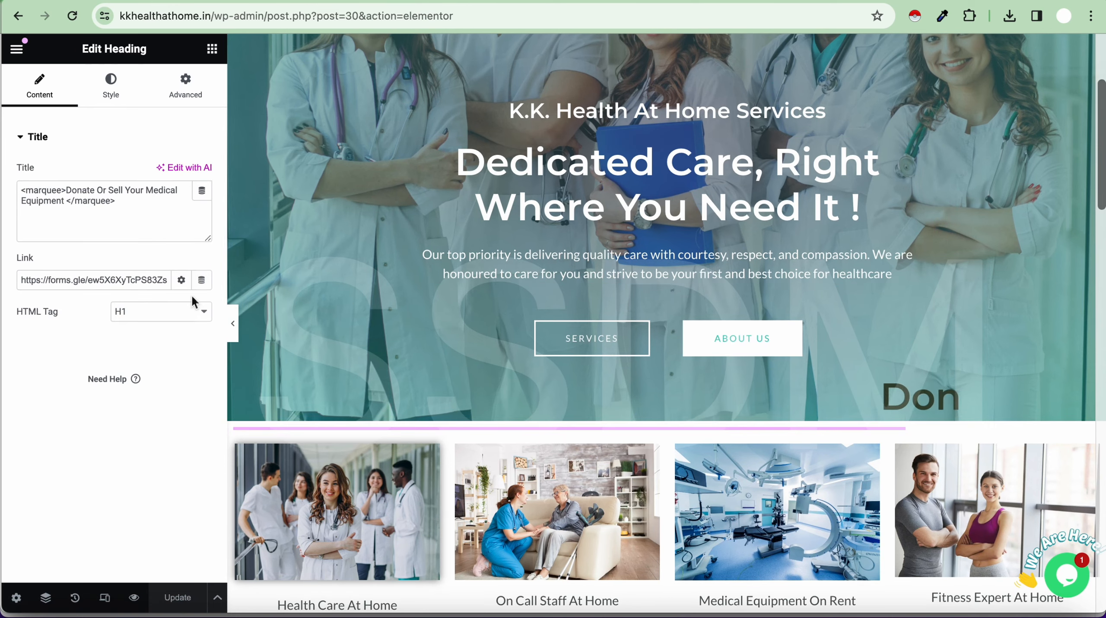
pyautogui.click(68, 195)
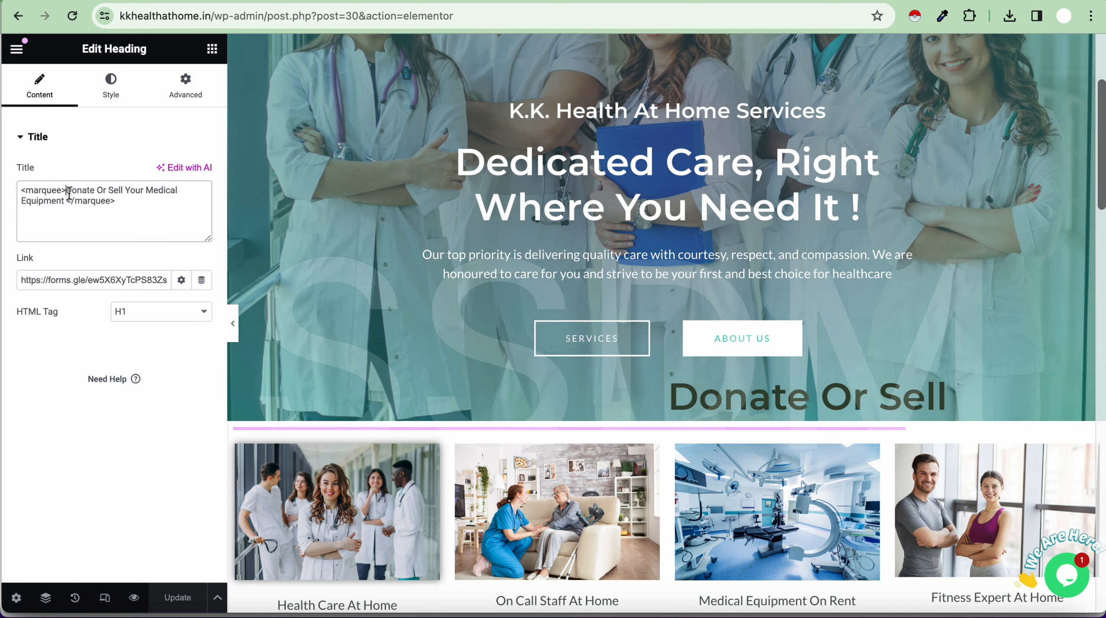
pyautogui.hotkey('shift', 'Down')
pyautogui.press('super+c')
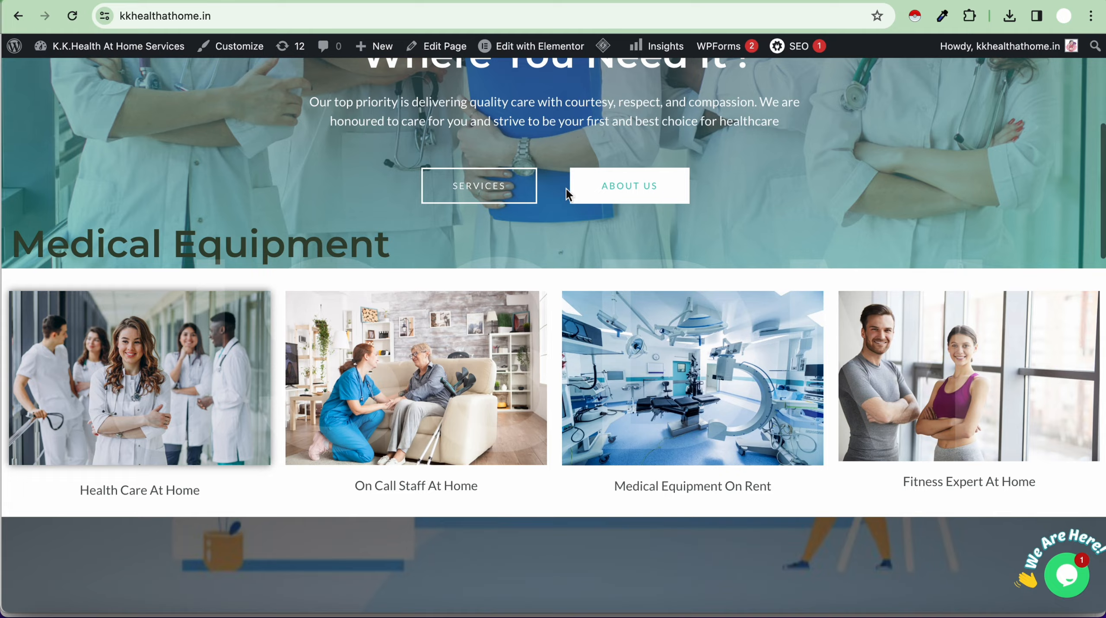
# - Add a Heading widget to the wide second-row cell of the new page and set its title to "Donate Or Sell Your Medical Equipment"
pyautogui.scroll(-3, 566, 188)
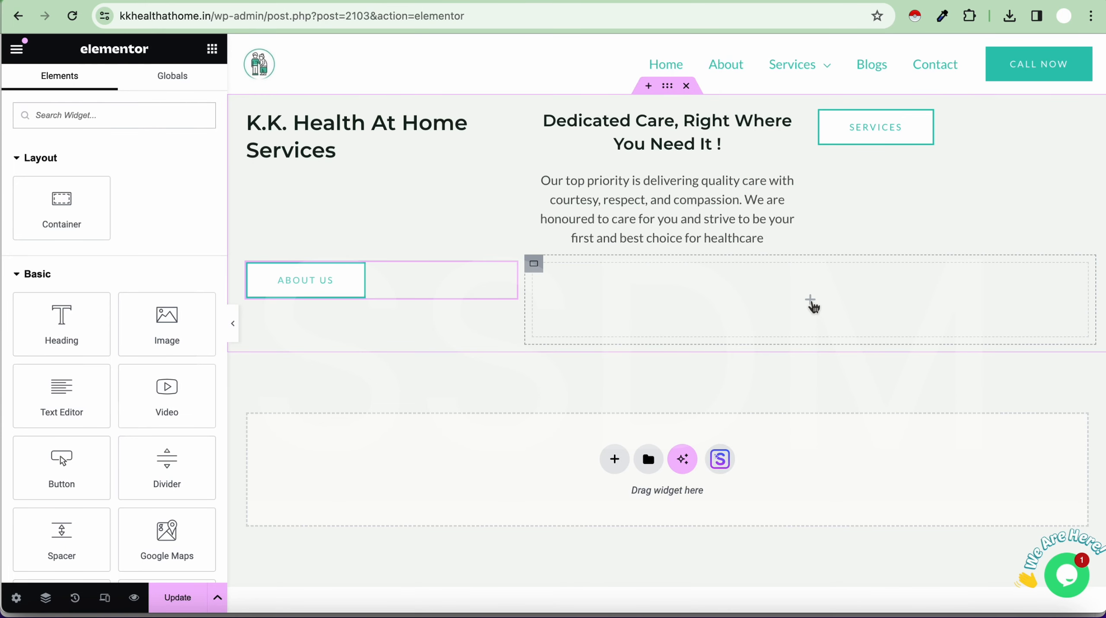
pyautogui.moveTo(61, 324); pyautogui.dragTo(758, 312)
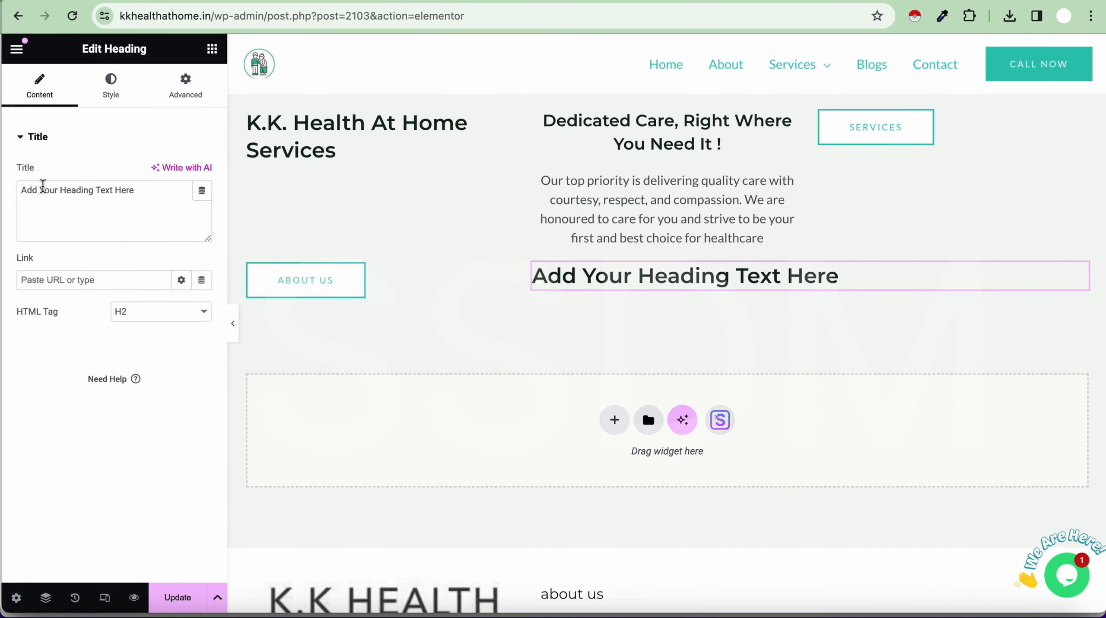
pyautogui.moveTo(146, 195); pyautogui.dragTo(2, 189)
pyautogui.press('super+v')
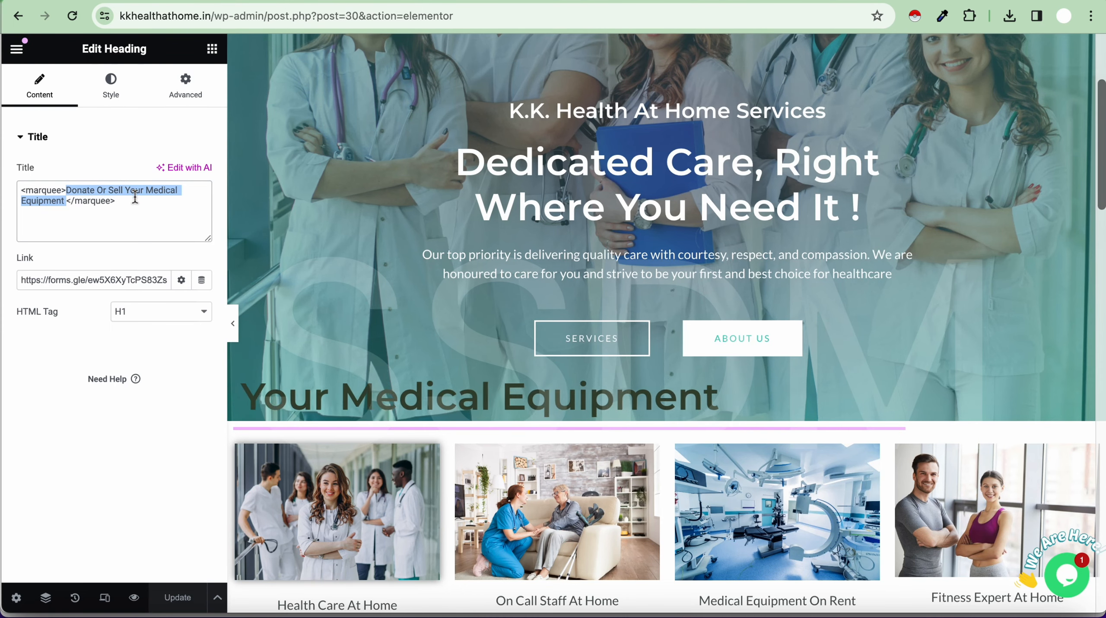
pyautogui.click(101, 209)
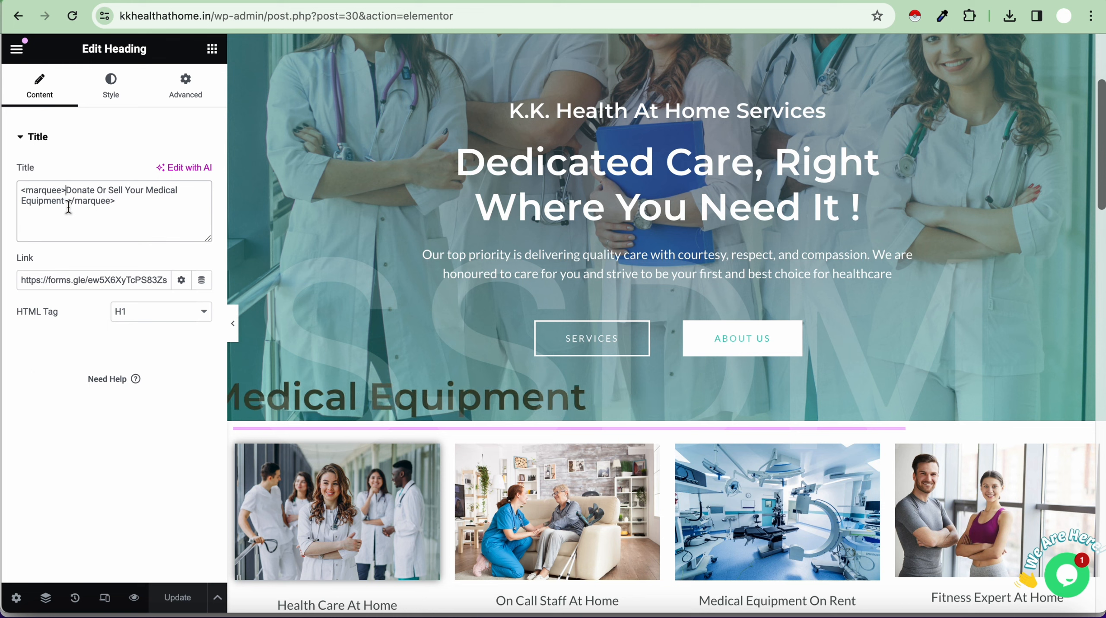
pyautogui.moveTo(66, 190); pyautogui.dragTo(20, 191)
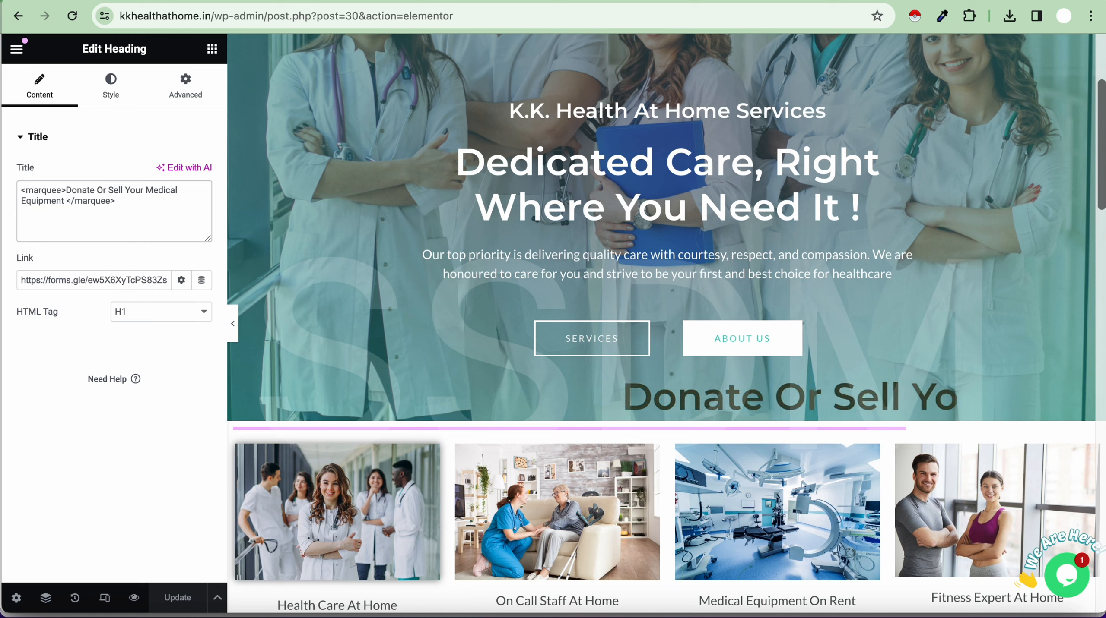
pyautogui.press('BackSpace')
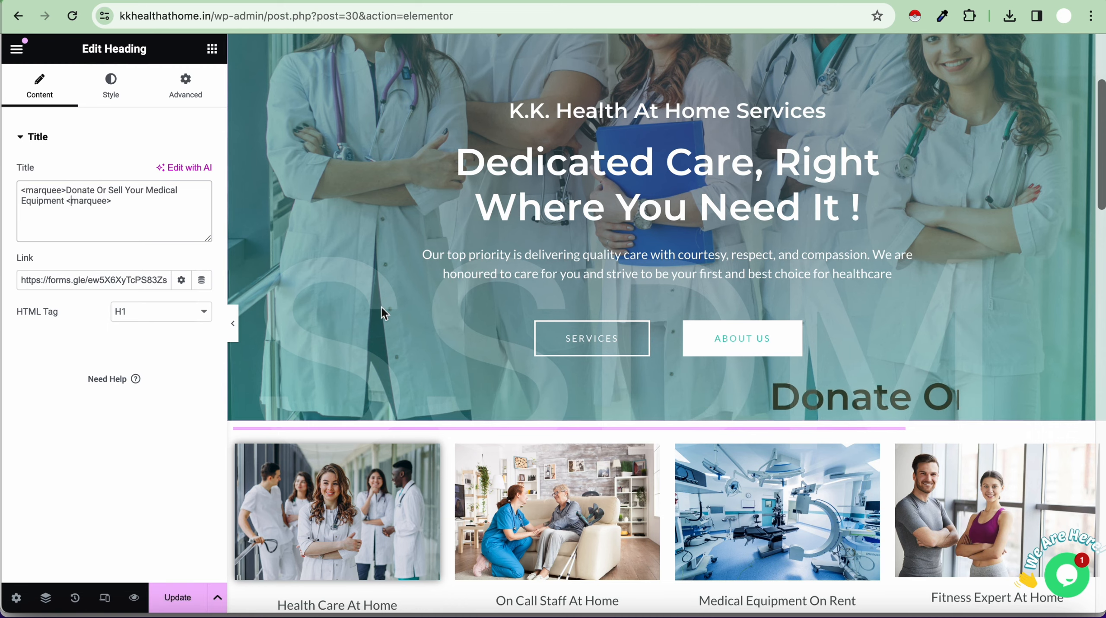
pyautogui.scroll(-18, 381, 311)
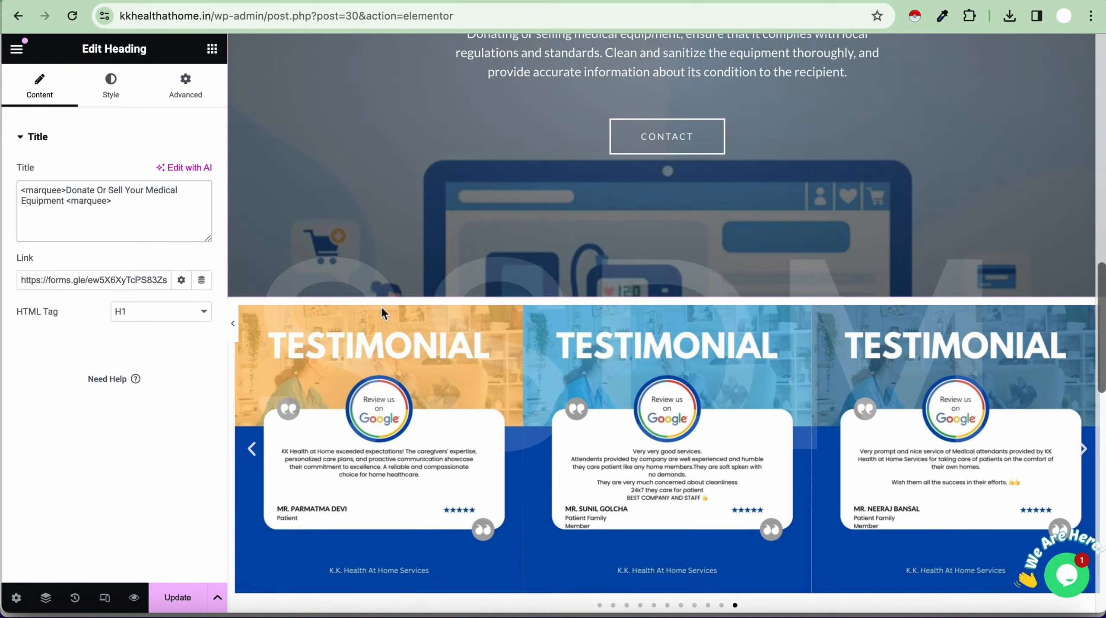
pyautogui.scroll(6, 380, 306)
pyautogui.scroll(-7, 380, 305)
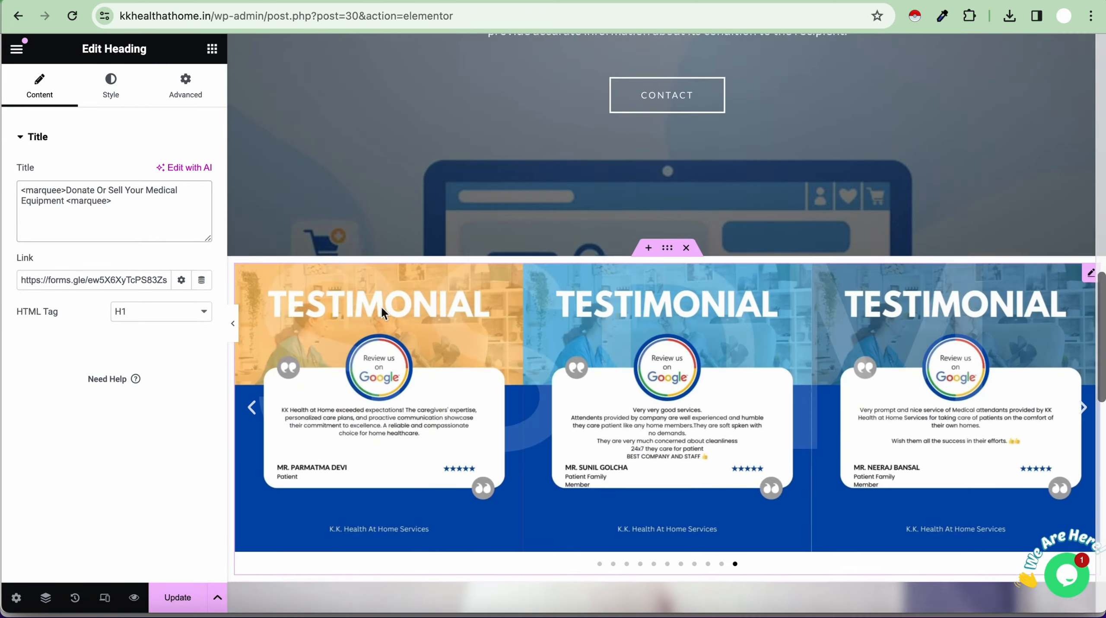
pyautogui.scroll(-10, 382, 311)
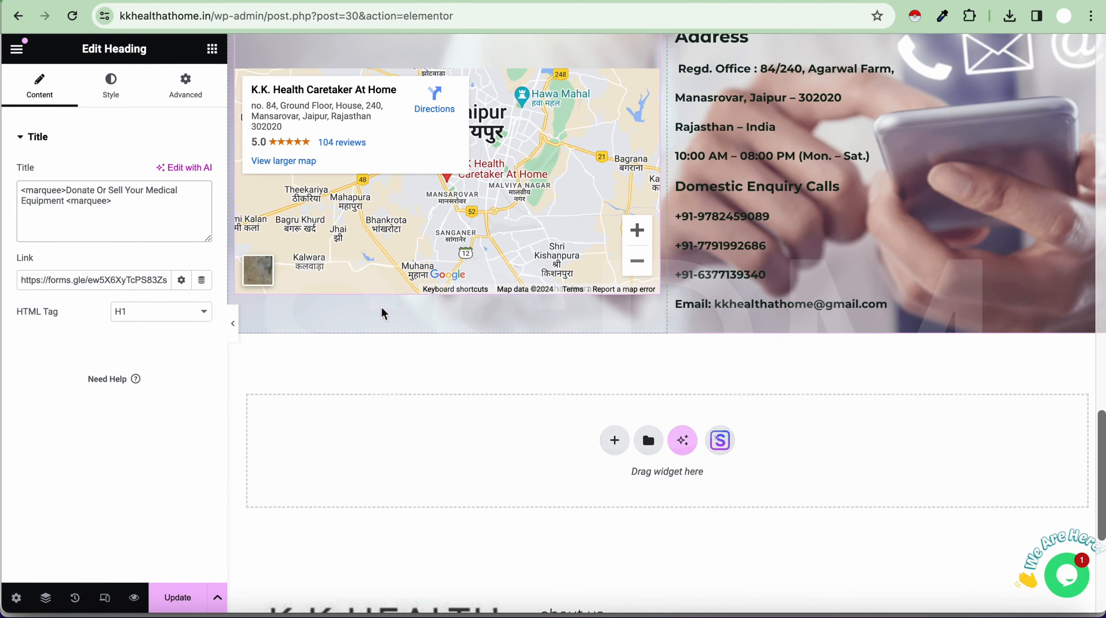
pyautogui.scroll(12, 381, 309)
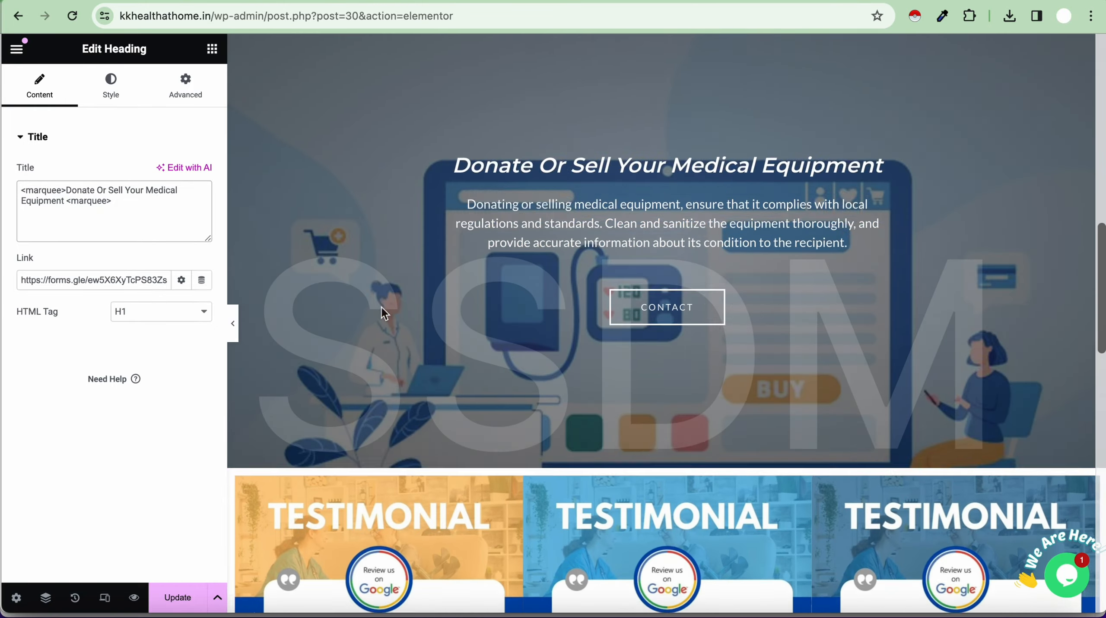
pyautogui.scroll(8, 381, 307)
pyautogui.write('/')
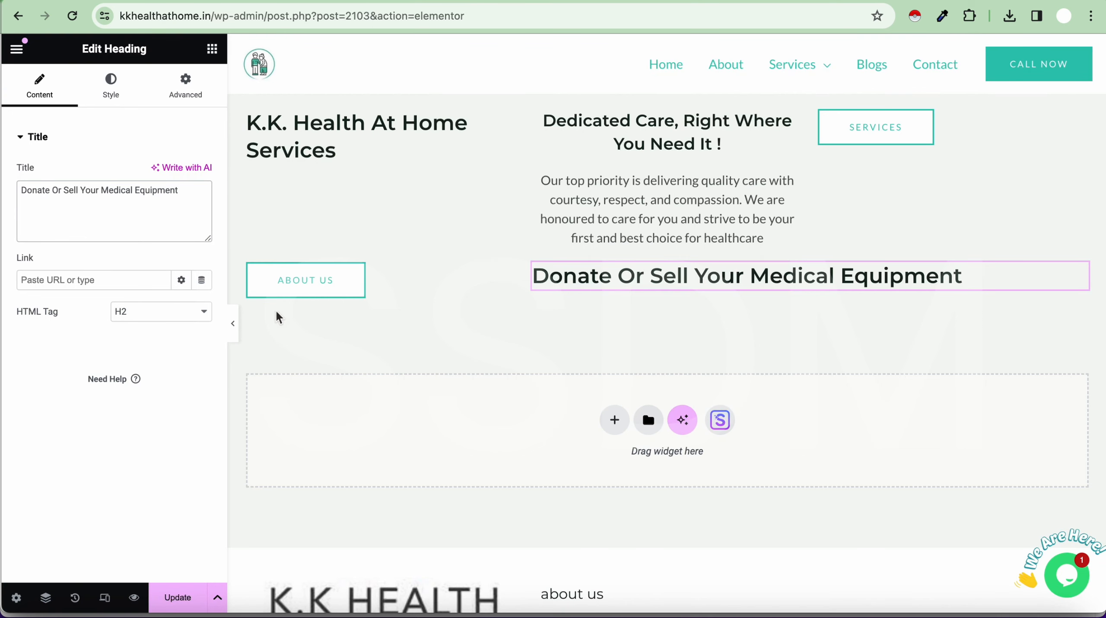
# - Set the second-row heading's title to "<marquee>Donate Or Sell Your Medical Equipment </marquee>", matching the original home page's scrolling heading
pyautogui.write('<marquee>Donate Or Sell Your Medical Equipment </marquee>')
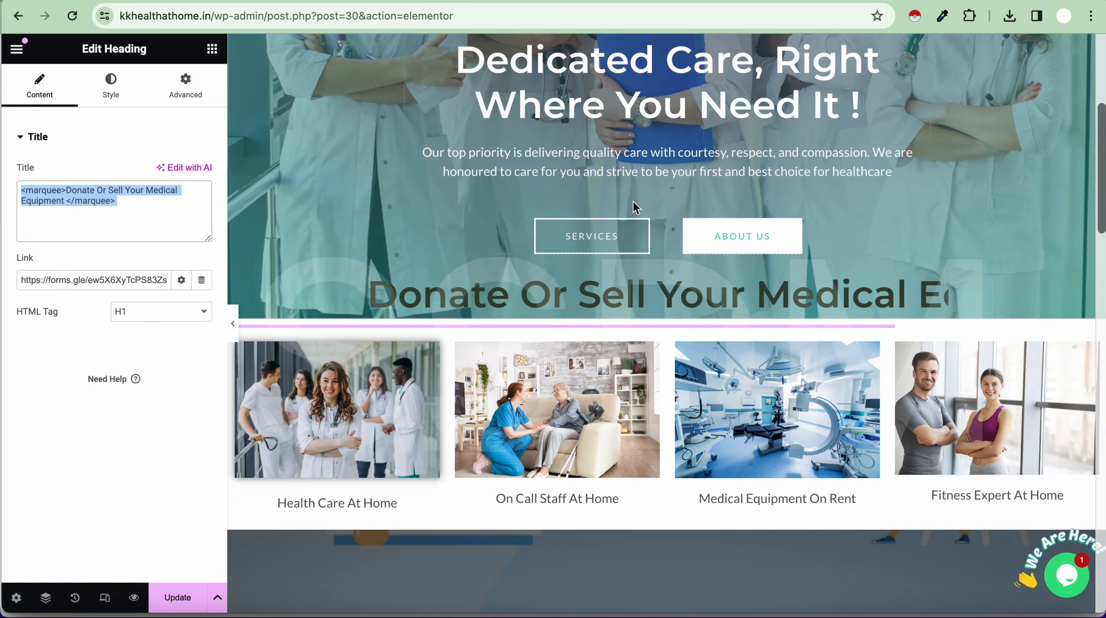
pyautogui.scroll(-1, 632, 202)
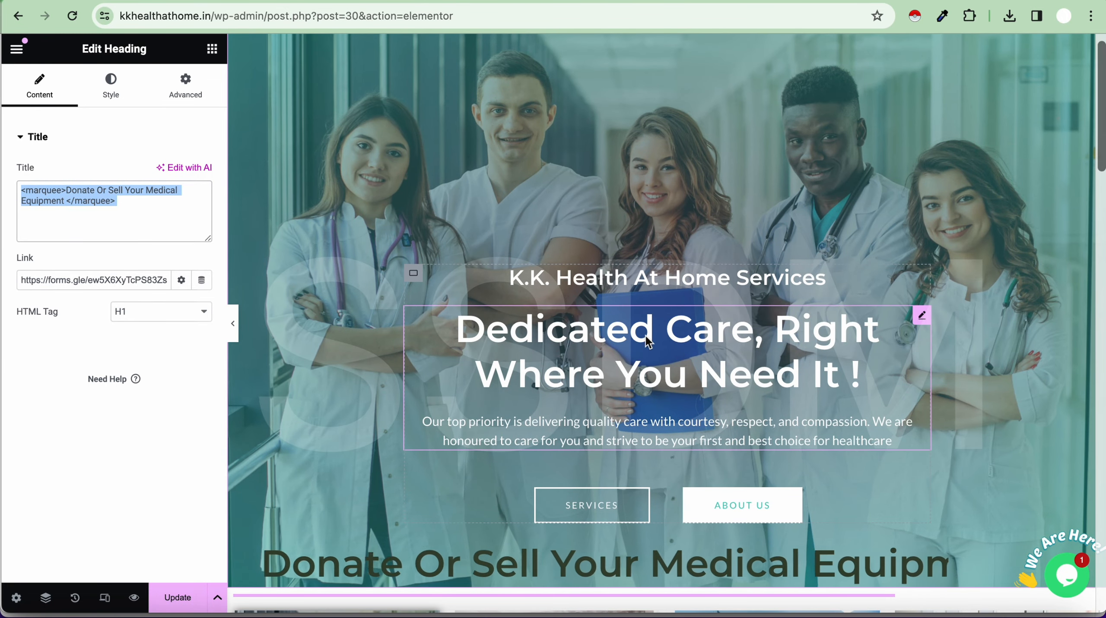
pyautogui.scroll(-2, 674, 518)
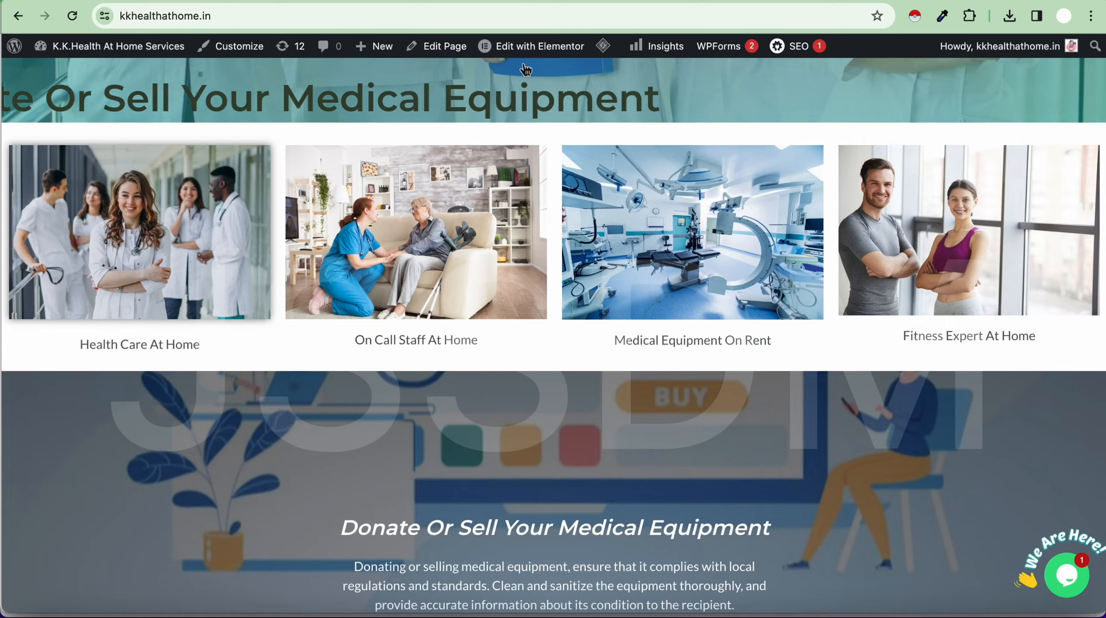
pyautogui.scroll(5, 474, 113)
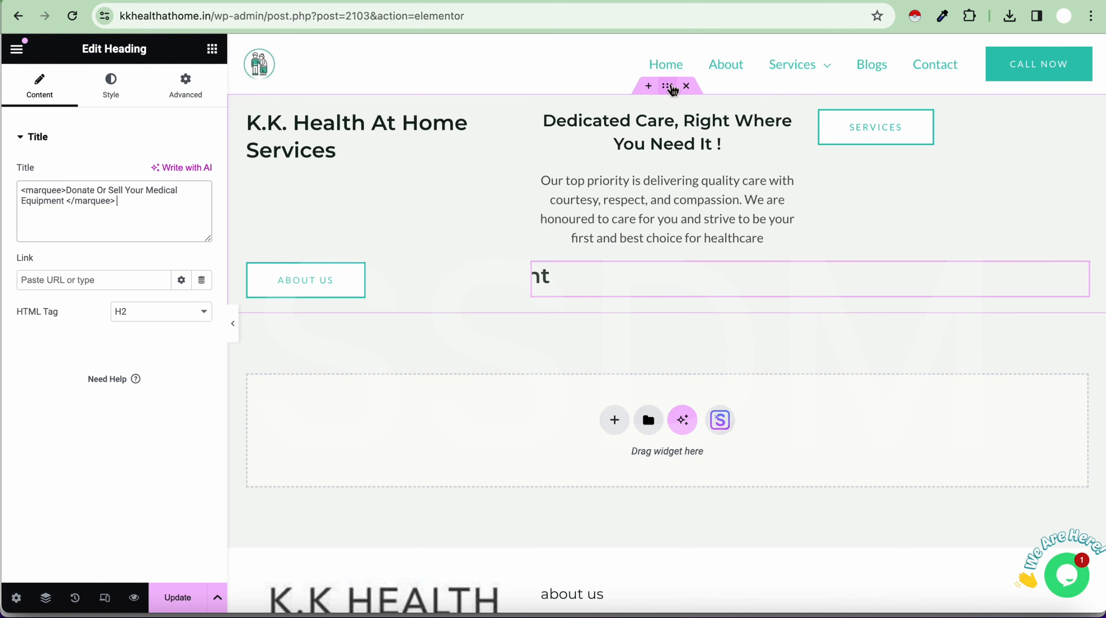
# - Set the outer container's item direction to Column - vertical so that its cells stack below one another
pyautogui.click(667, 87)
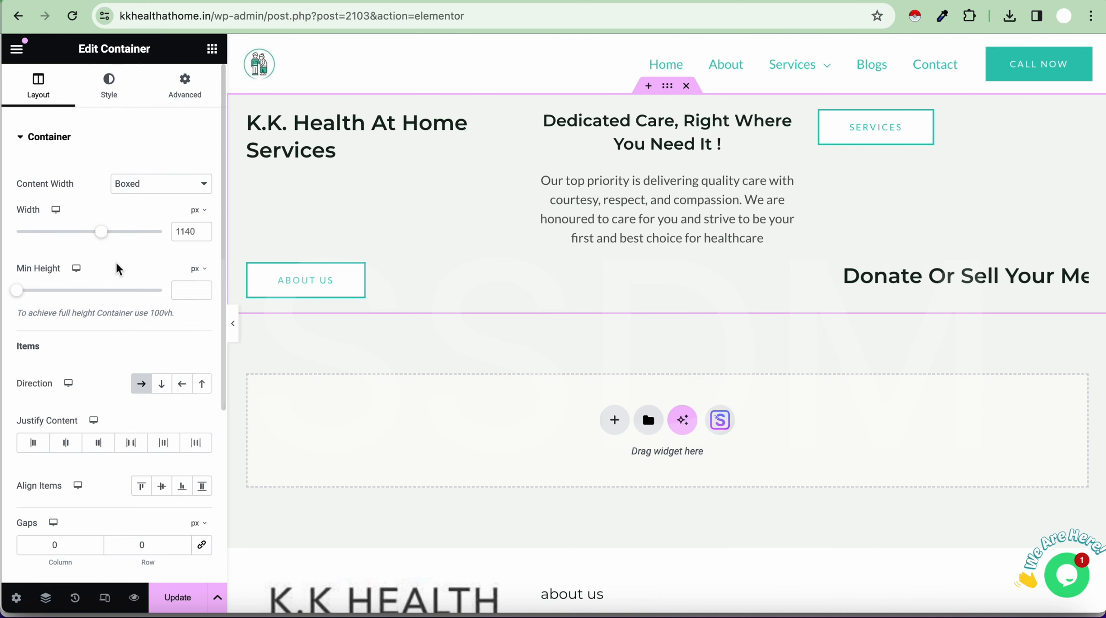
pyautogui.scroll(-5, 116, 263)
pyautogui.scroll(5, 117, 255)
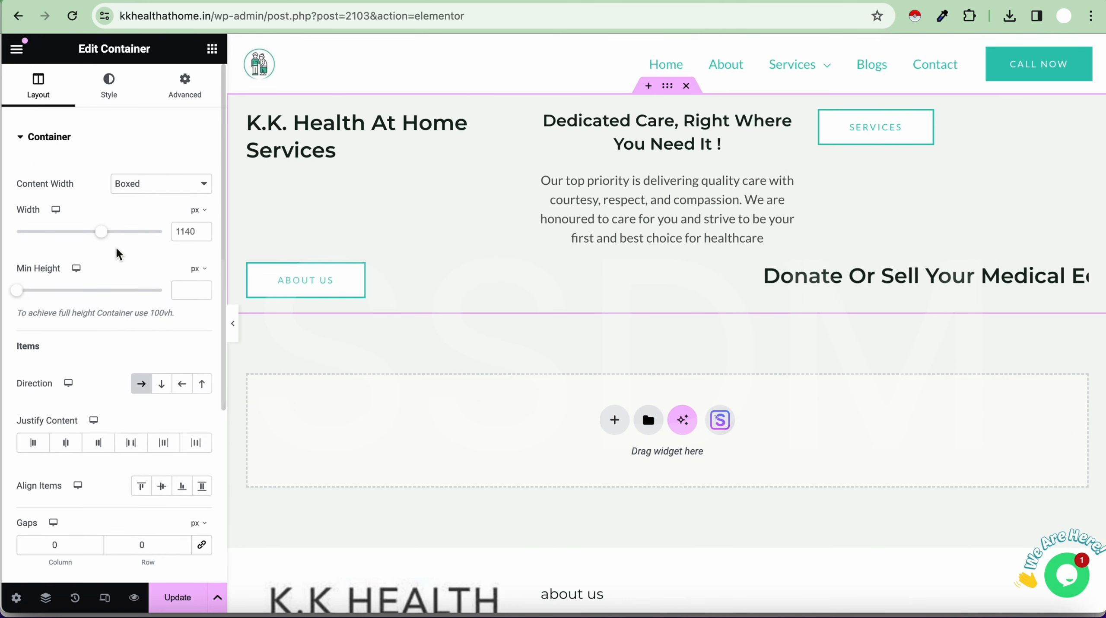
pyautogui.click(109, 86)
pyautogui.click(202, 92)
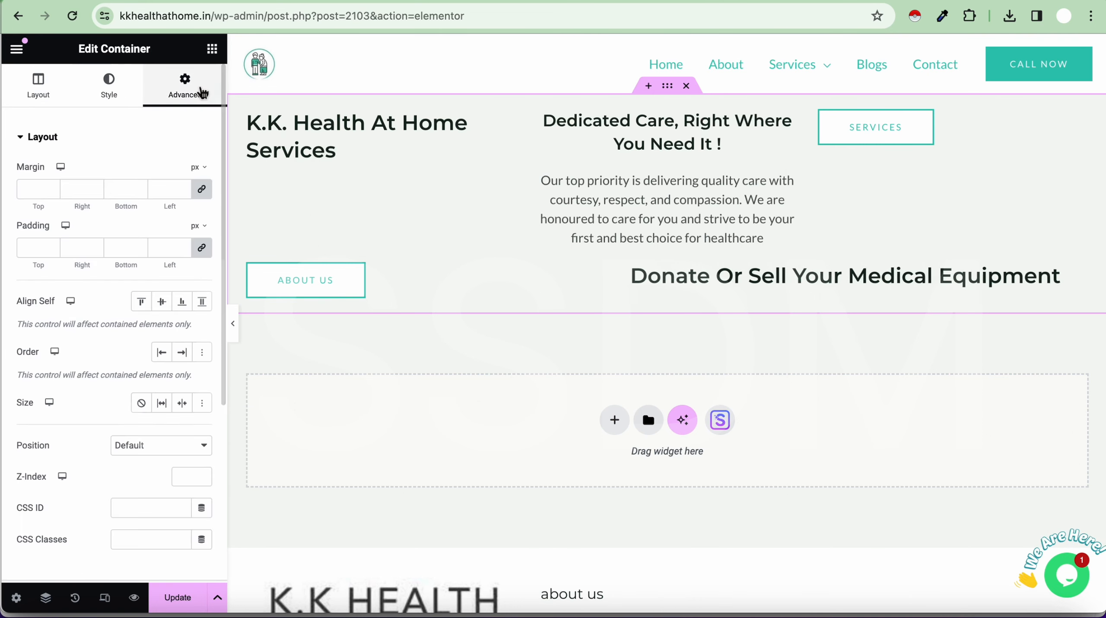
pyautogui.scroll(-4, 134, 263)
pyautogui.scroll(4, 130, 256)
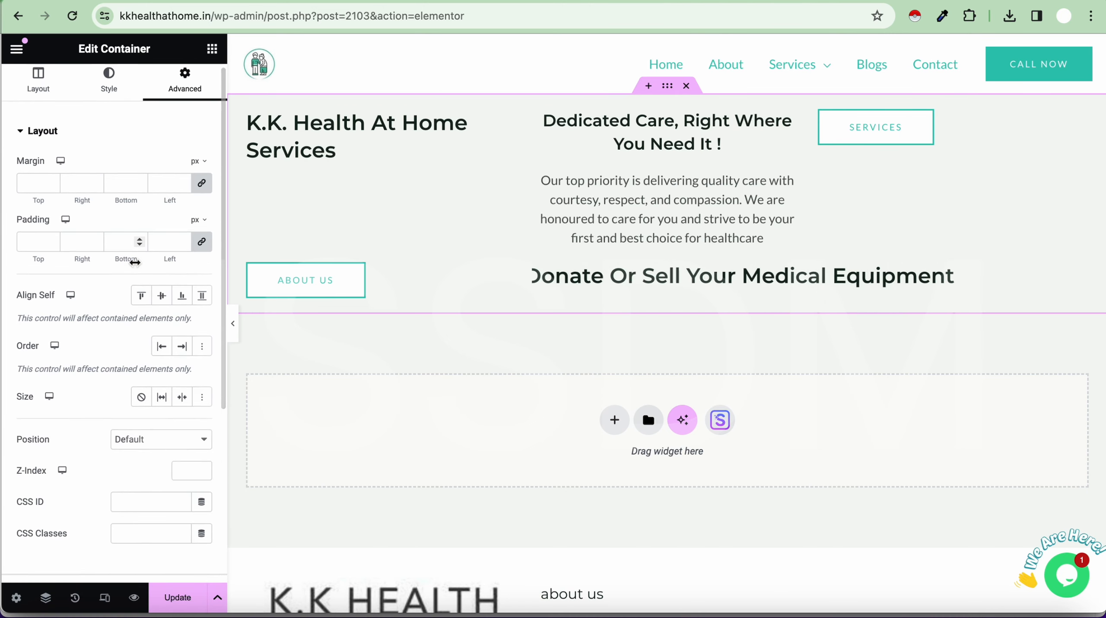
pyautogui.click(60, 102)
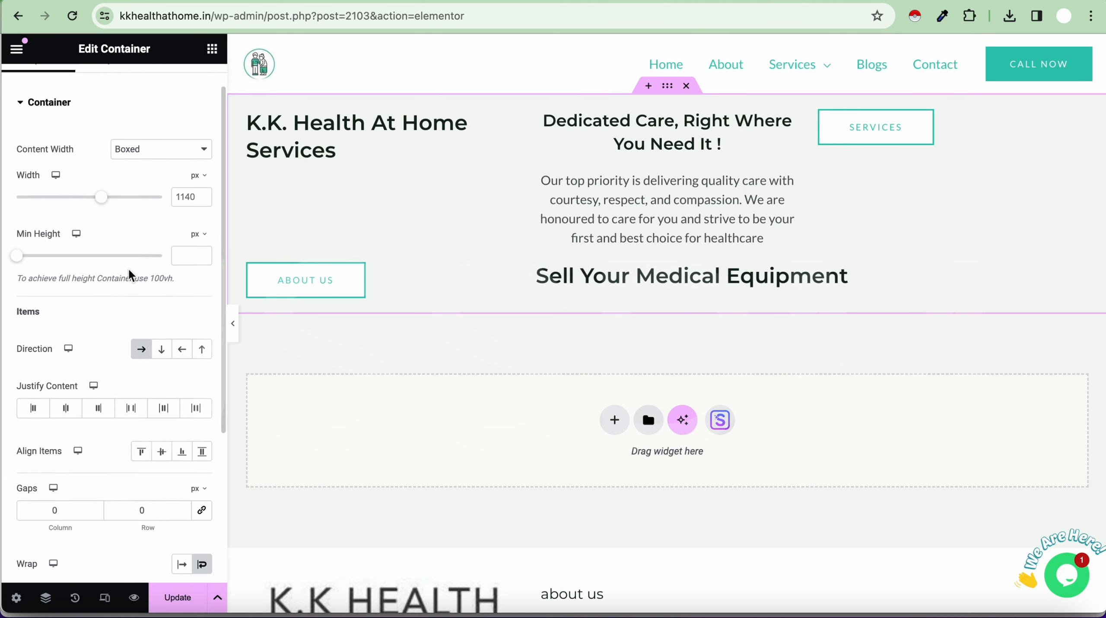
pyautogui.scroll(-5, 128, 268)
pyautogui.scroll(3, 127, 268)
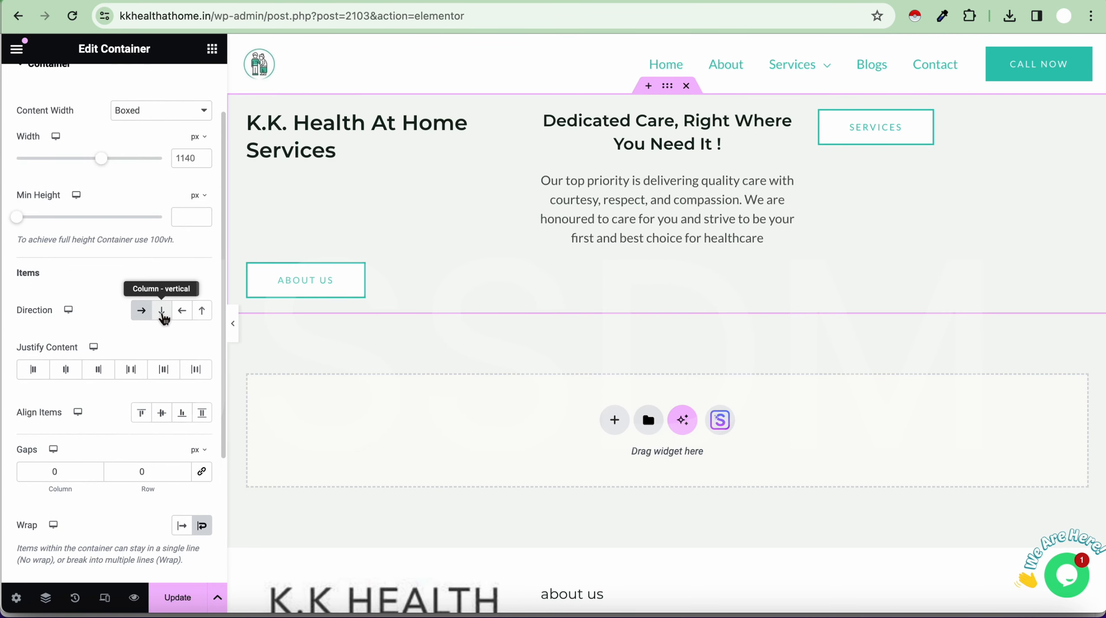
pyautogui.click(163, 315)
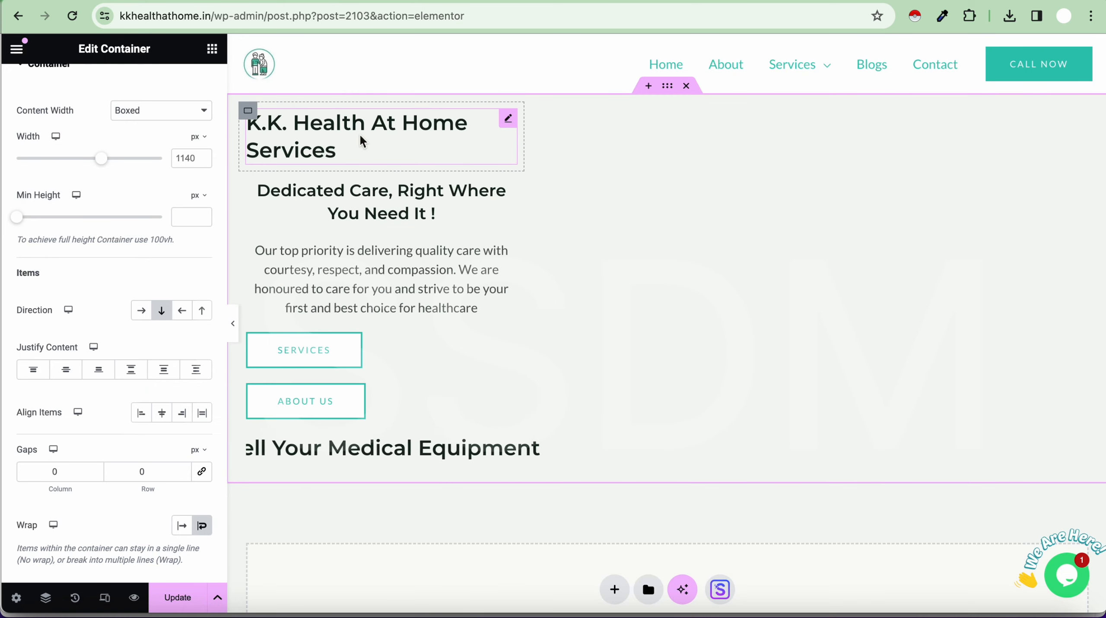
# - Centre the cell holding the "K.K. Health At Home Services" heading with Align Self and widen it until the heading fits on one line
pyautogui.click(361, 138)
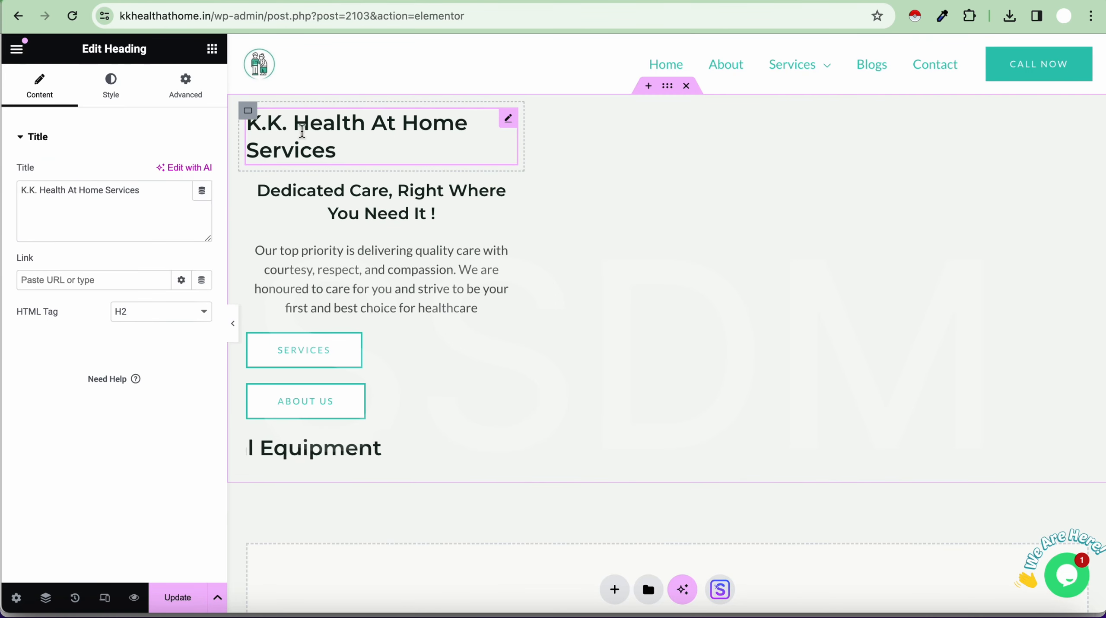
pyautogui.click(248, 111)
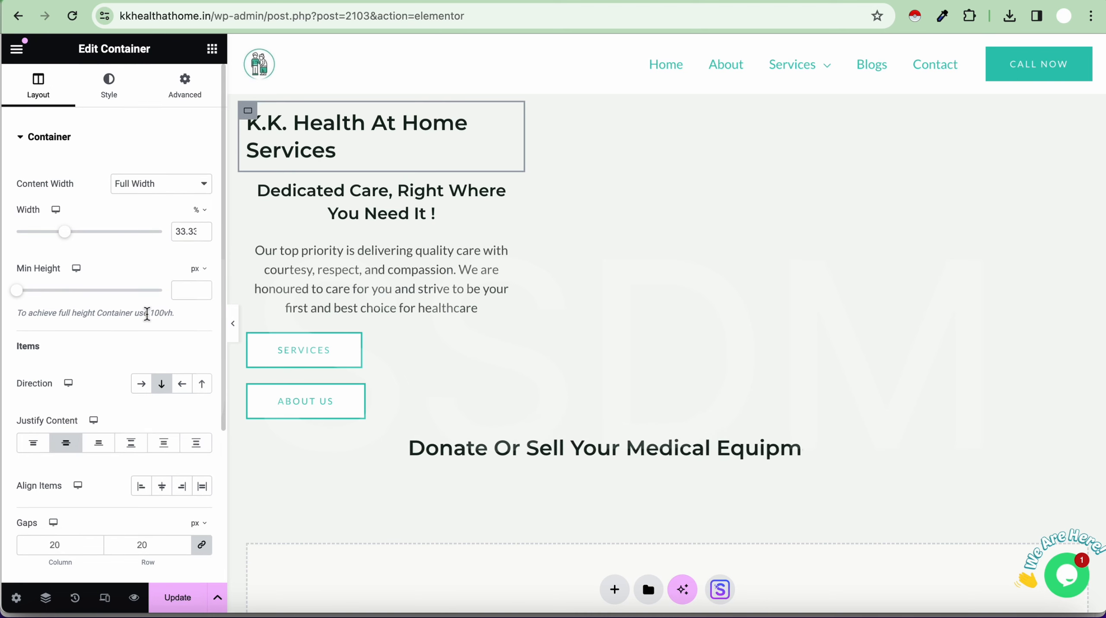
pyautogui.click(107, 89)
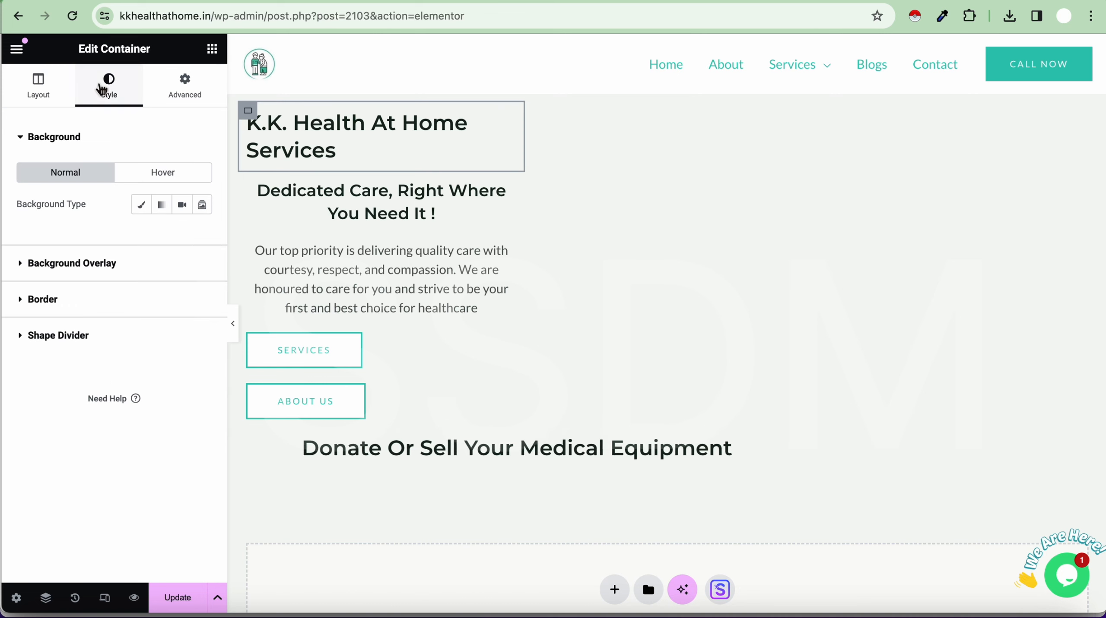
pyautogui.click(167, 101)
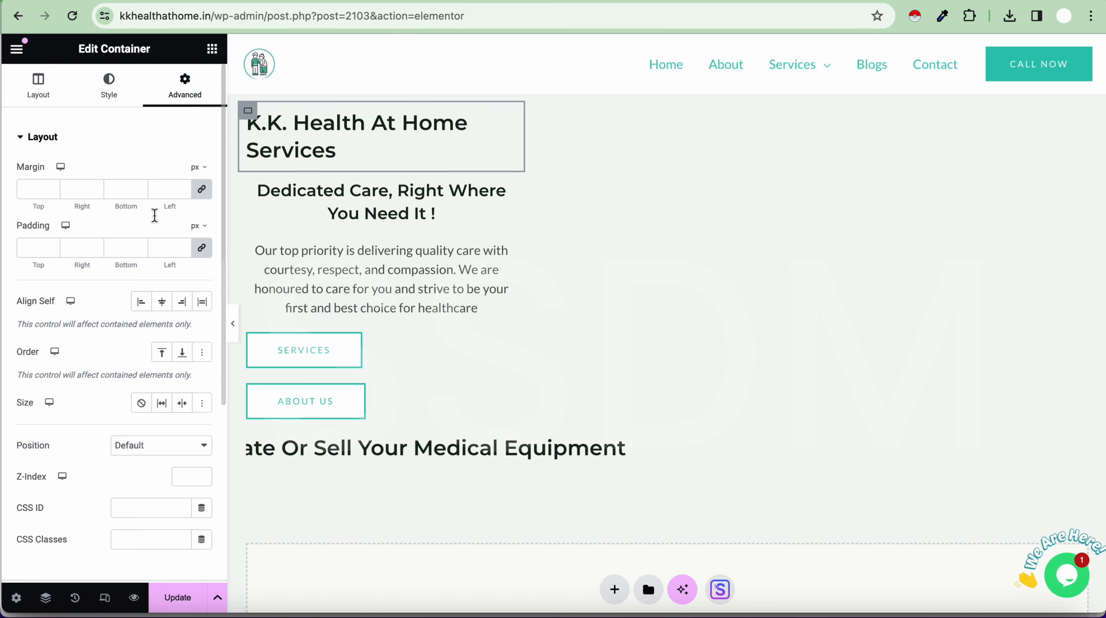
pyautogui.click(160, 309)
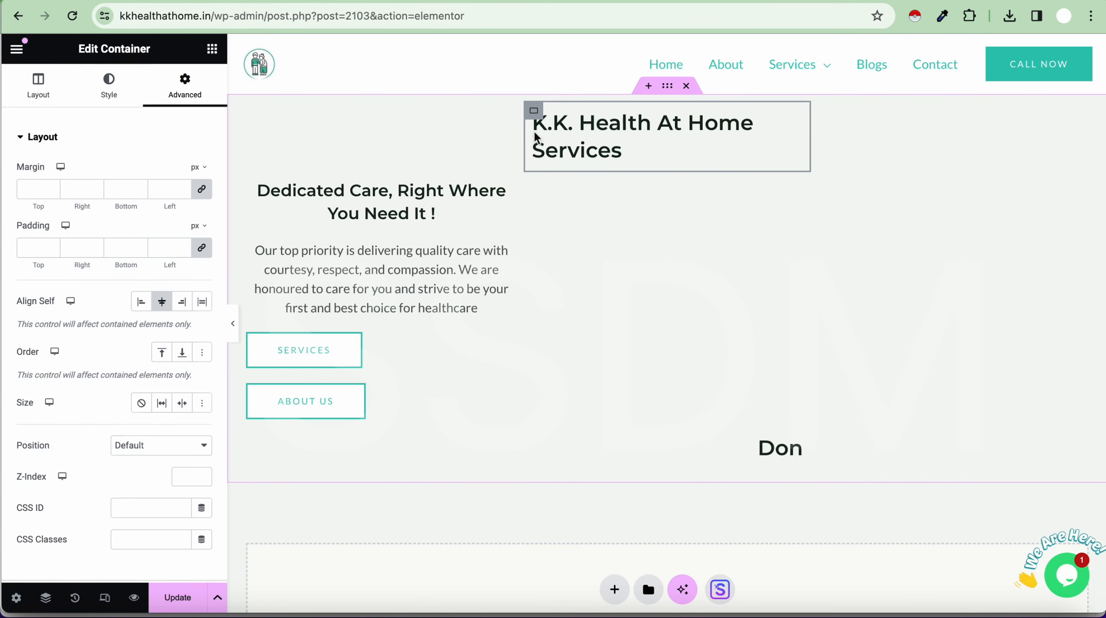
pyautogui.moveTo(811, 130); pyautogui.dragTo(893, 126)
# - Set Justify Content to Center for the cell holding the "Dedicated Care, Right Where You Need It !" image box
pyautogui.click(463, 181)
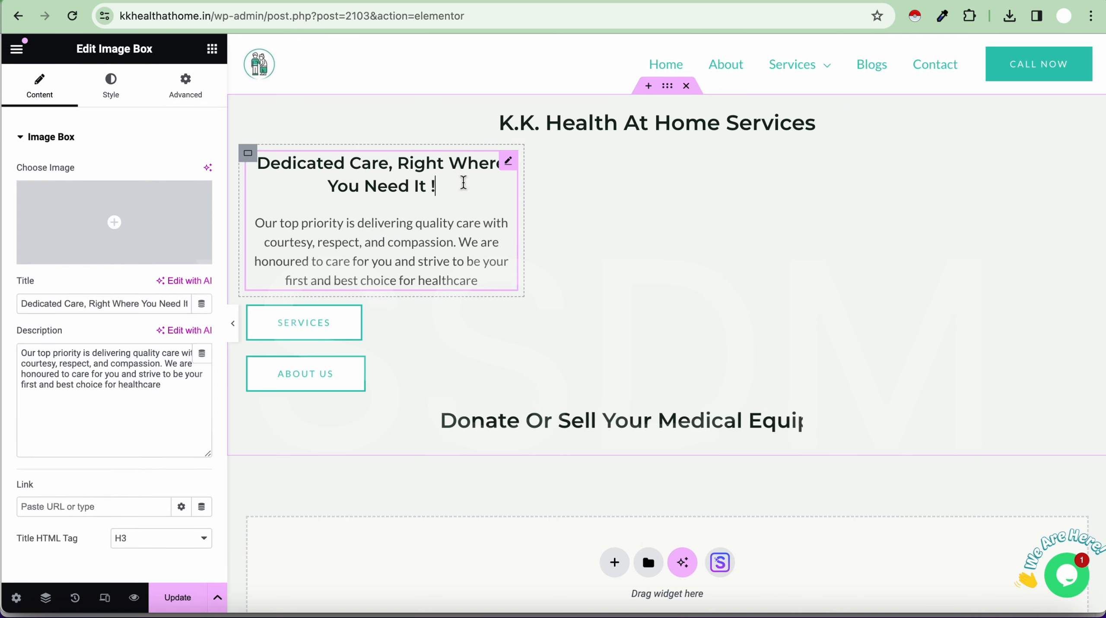
pyautogui.click(247, 153)
pyautogui.scroll(-2, 106, 305)
pyautogui.scroll(1, 106, 306)
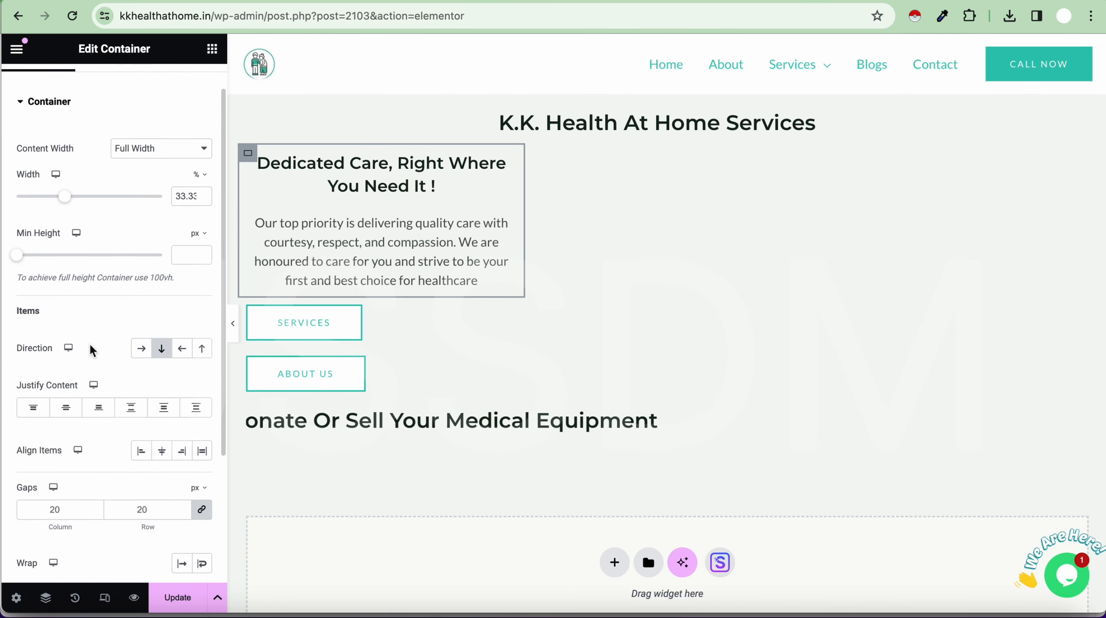
pyautogui.scroll(1, 94, 418)
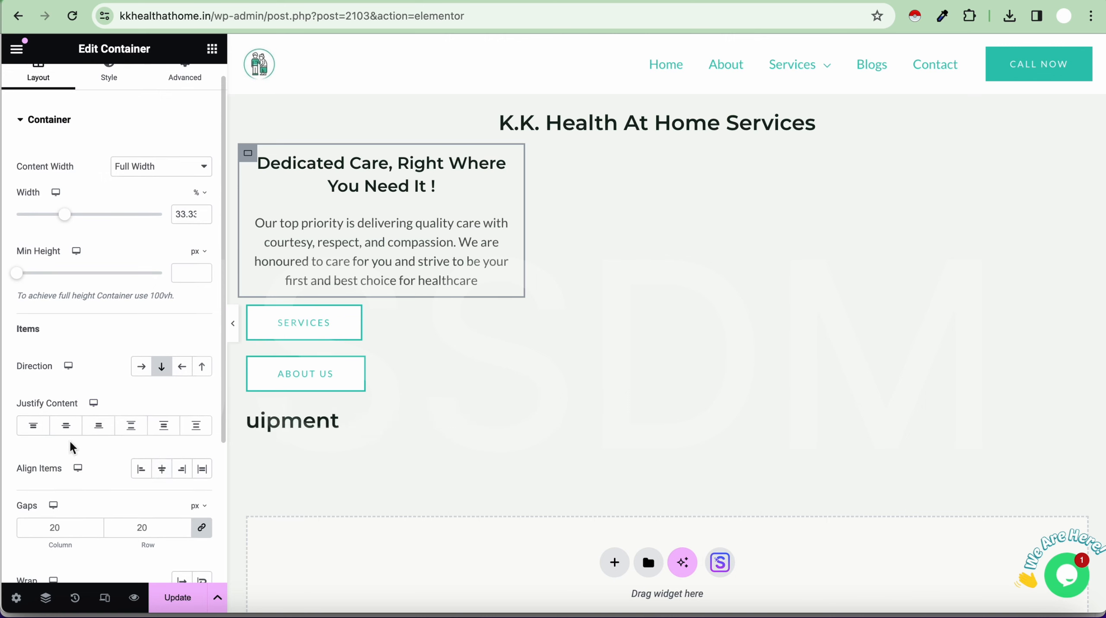
pyautogui.scroll(1, 88, 311)
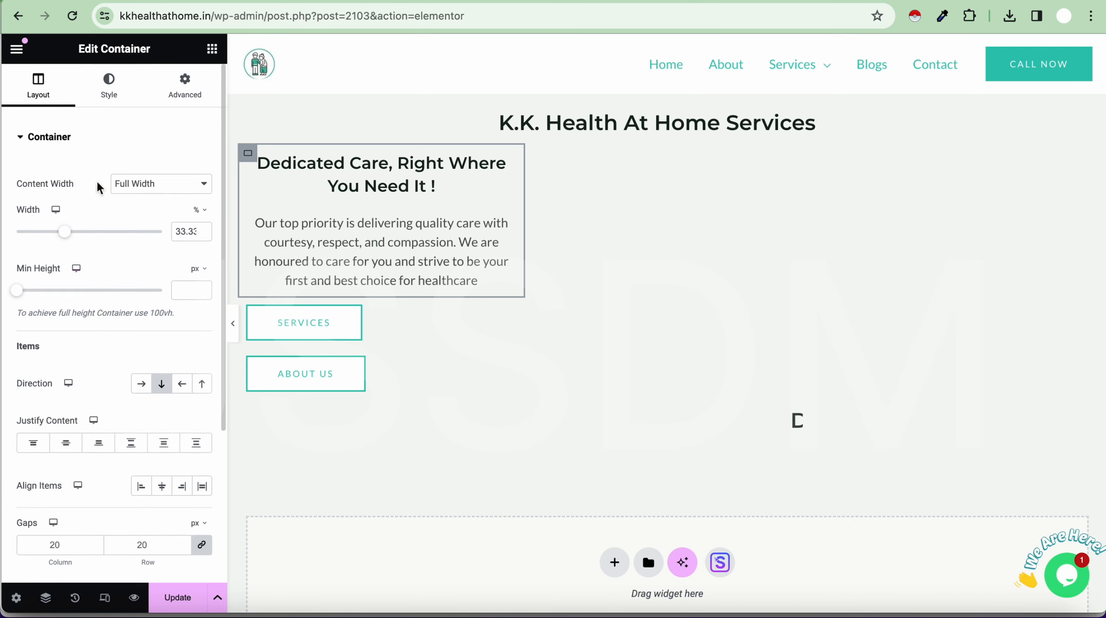
pyautogui.scroll(-2, 92, 353)
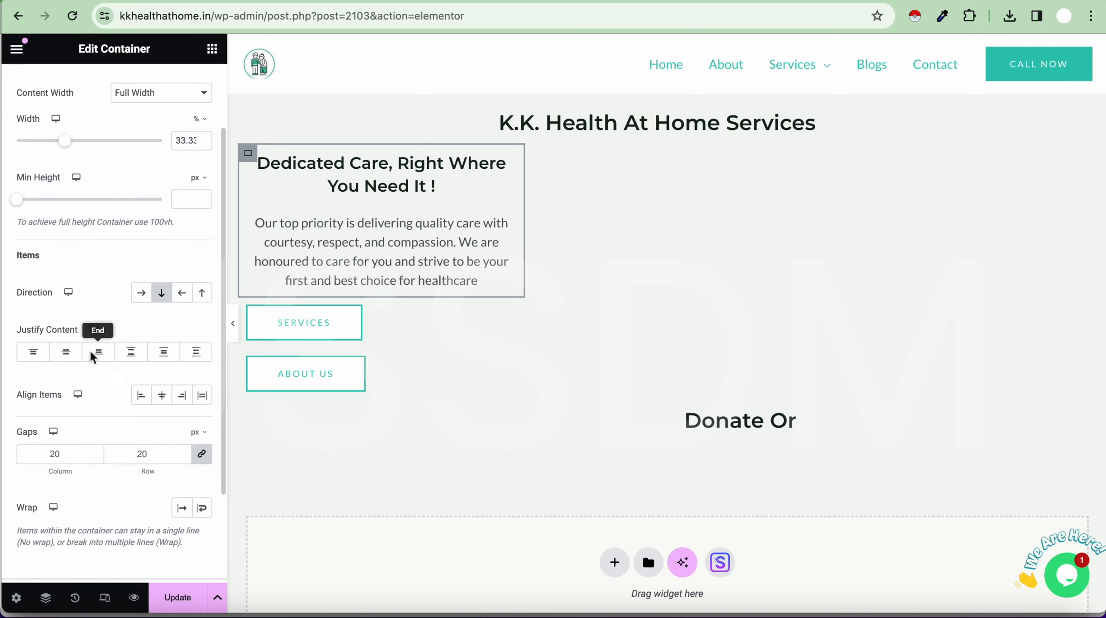
pyautogui.scroll(2, 92, 357)
pyautogui.click(114, 102)
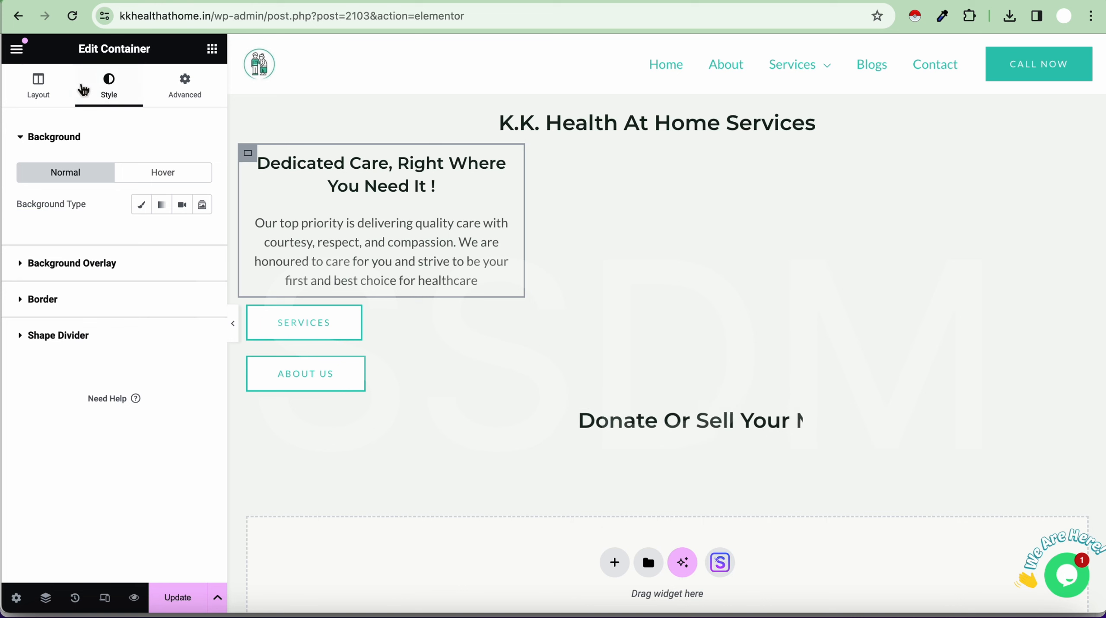
pyautogui.click(48, 87)
pyautogui.scroll(-2, 136, 302)
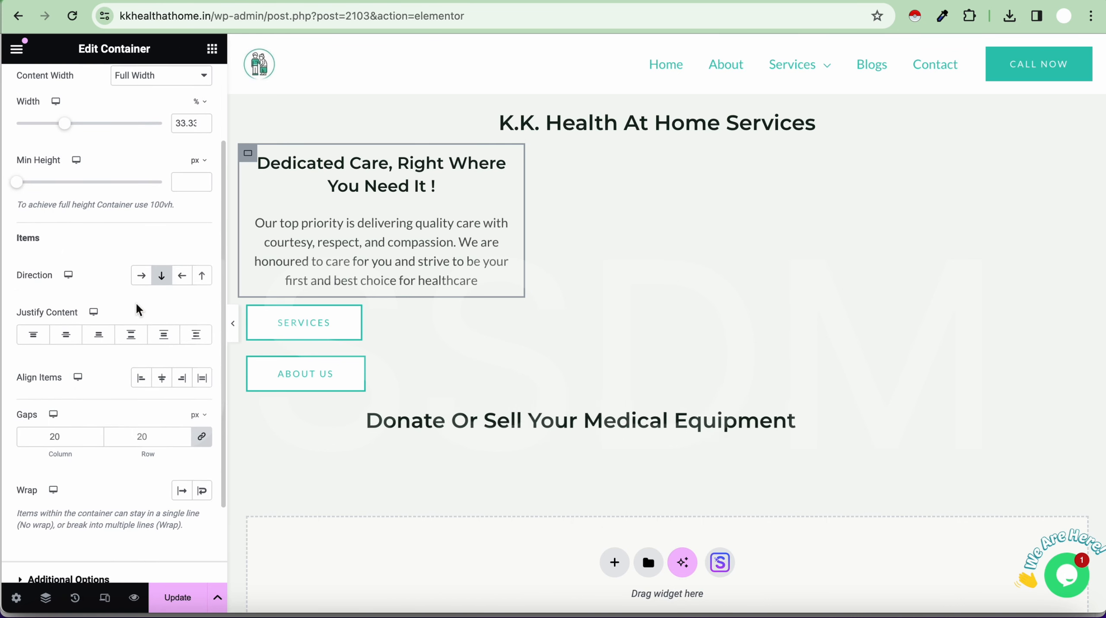
pyautogui.click(69, 337)
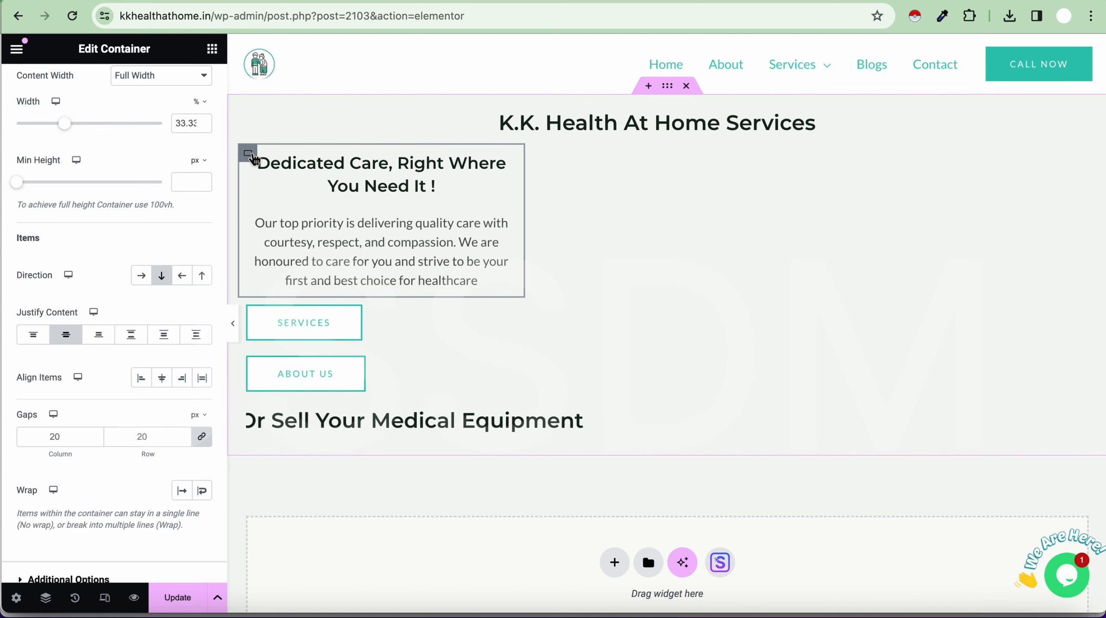
# - Try to move the "Dedicated Care, Right Where You Need It !" image box freehand towards the middle of the page
pyautogui.scroll(-3, 94, 344)
pyautogui.scroll(5, 93, 345)
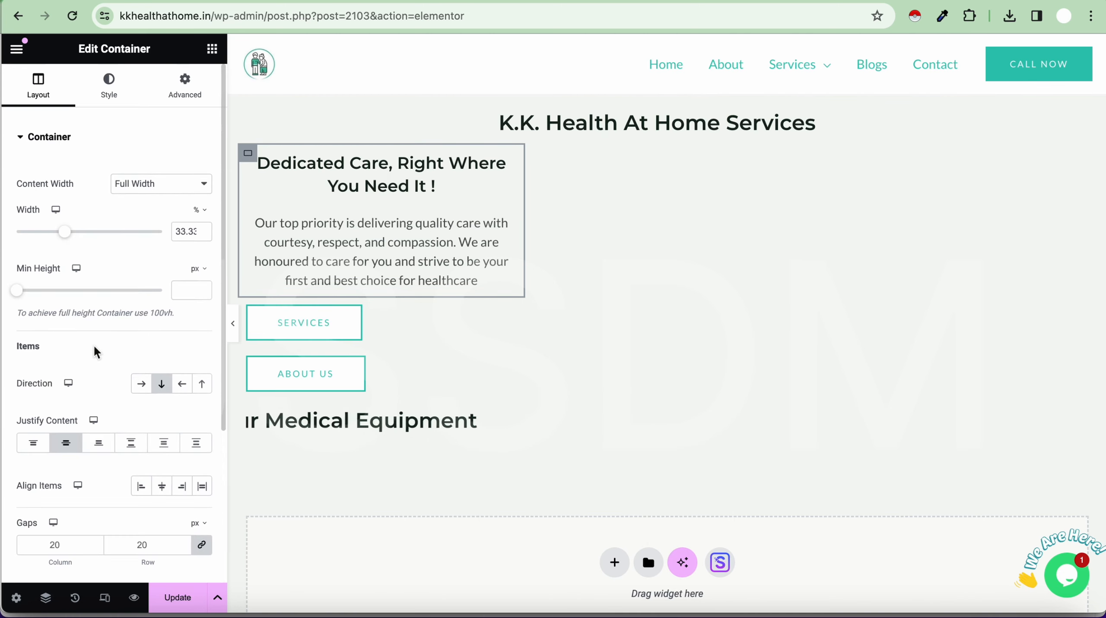
pyautogui.scroll(-1, 93, 345)
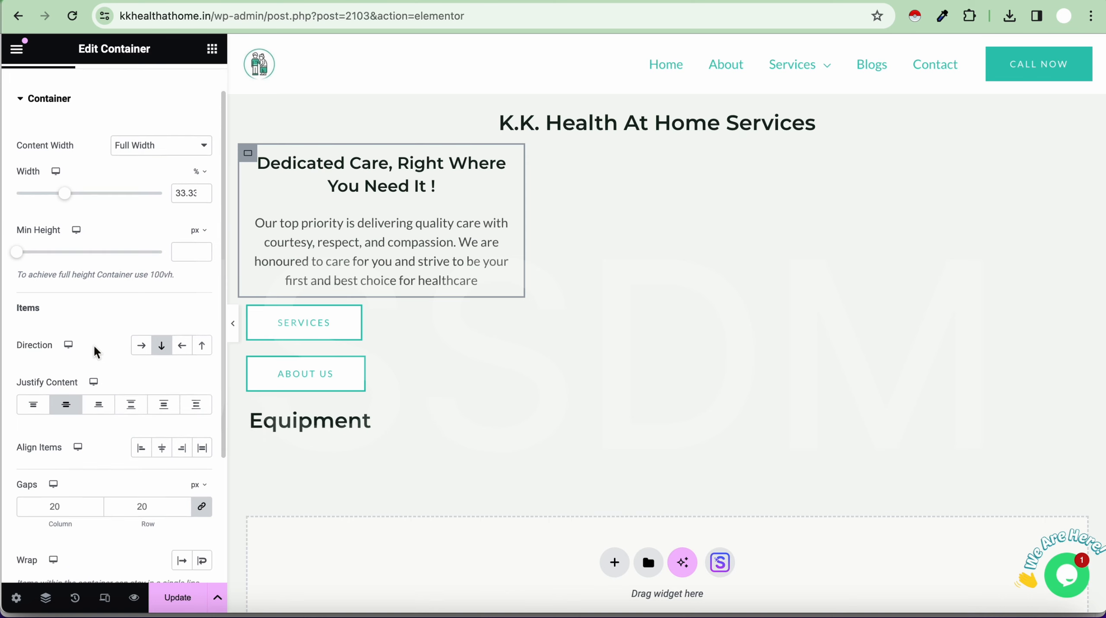
pyautogui.scroll(-1, 94, 345)
pyautogui.scroll(3, 93, 344)
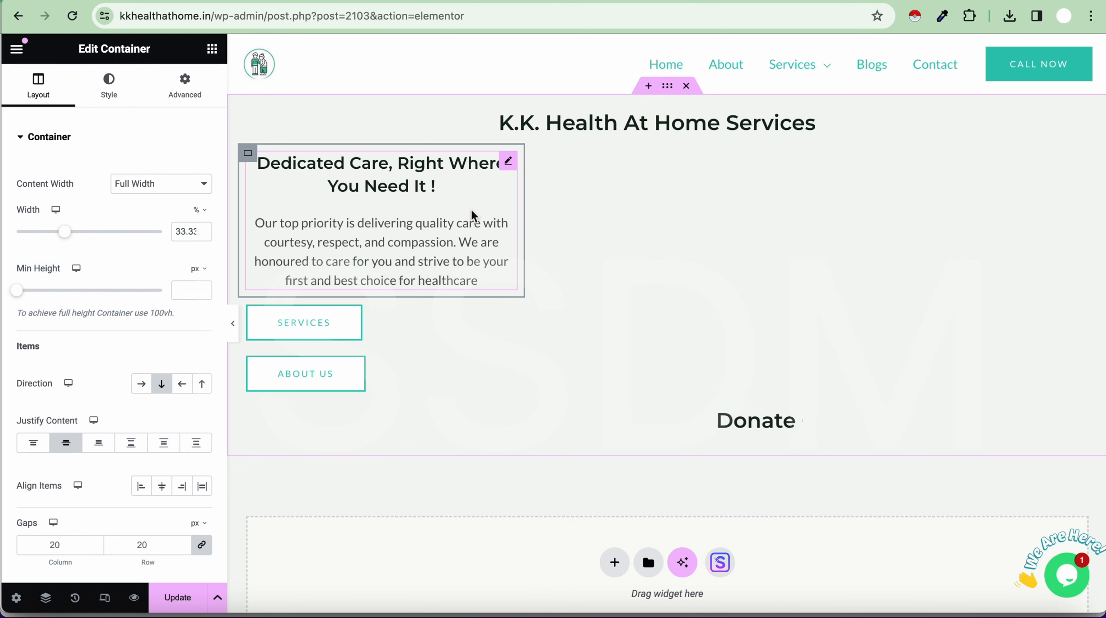
pyautogui.moveTo(473, 215); pyautogui.dragTo(746, 214)
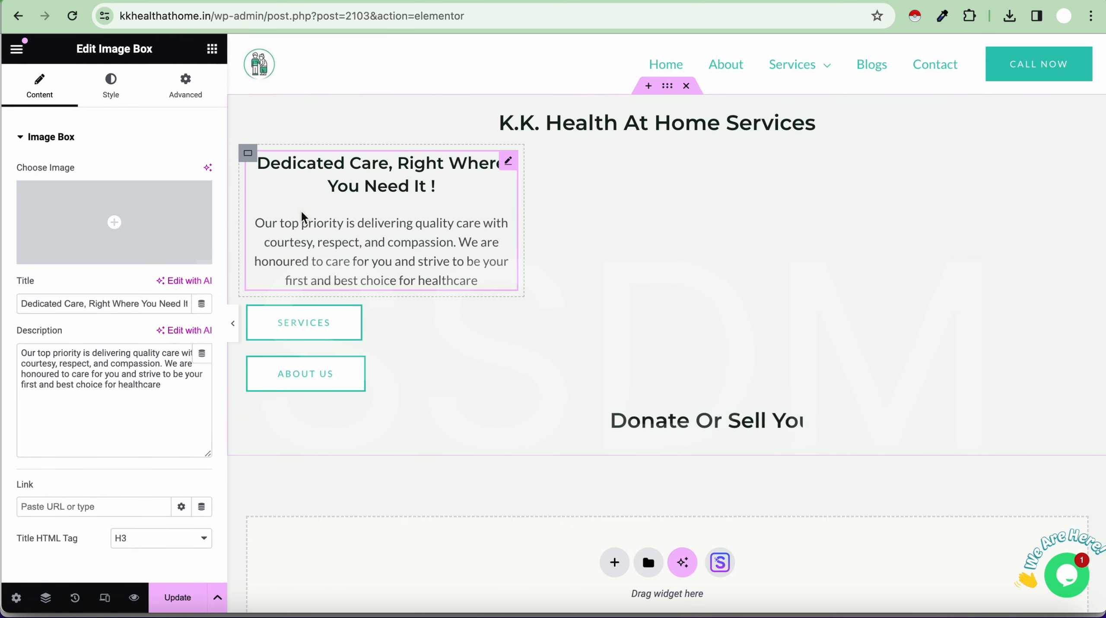
pyautogui.click(116, 89)
# - Centre the cell holding the "Dedicated Care, Right Where You Need It !" image box on the page with Align Self
pyautogui.click(248, 153)
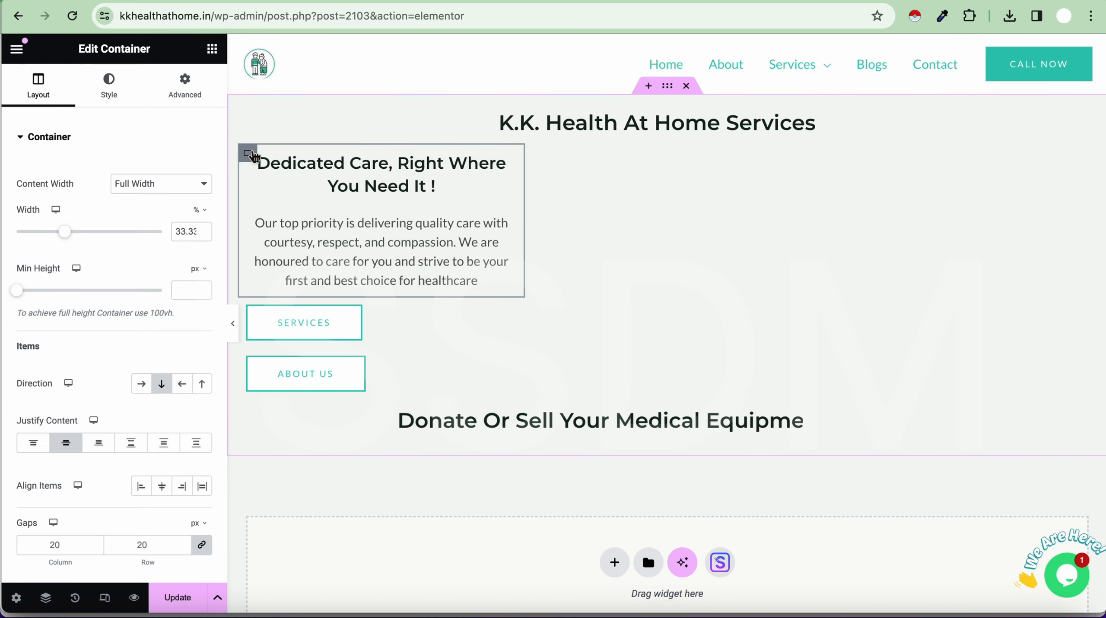
pyautogui.scroll(-3, 109, 318)
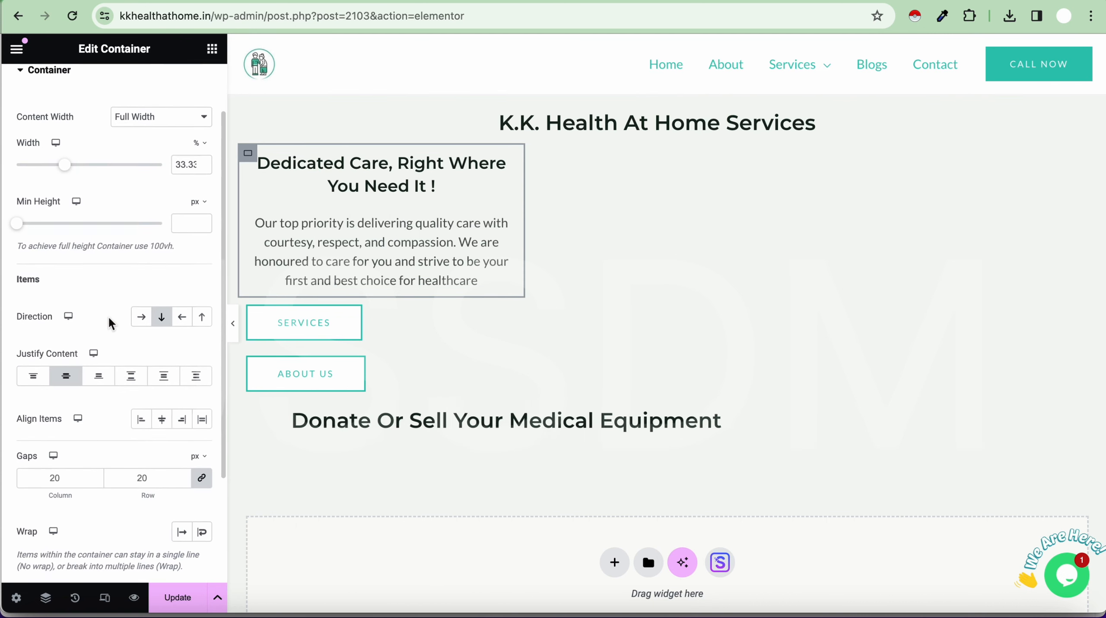
pyautogui.scroll(-2, 102, 380)
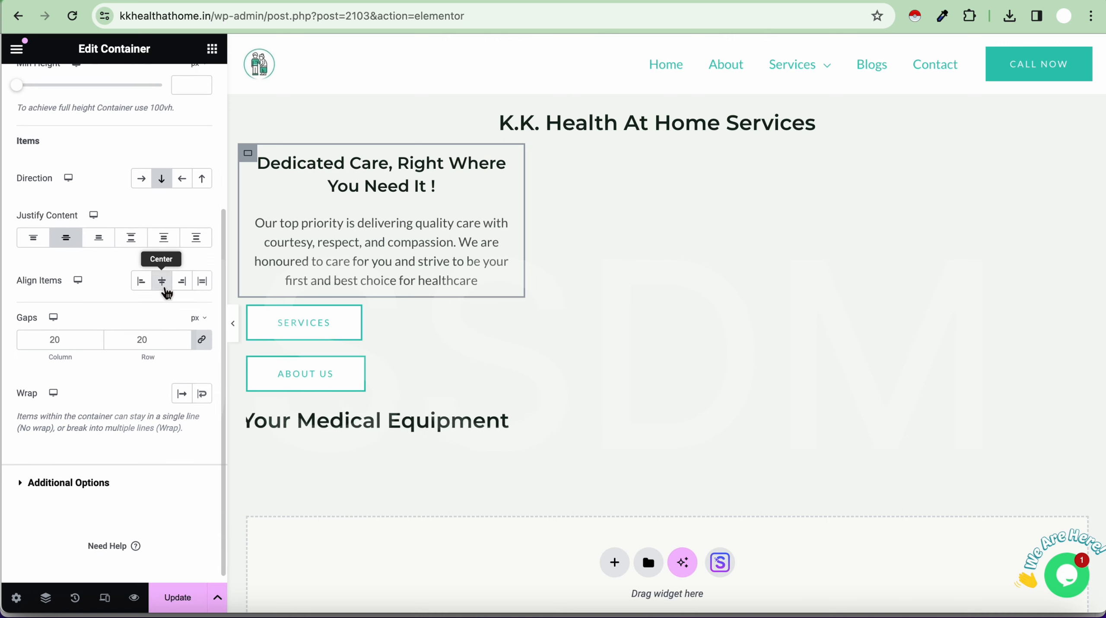
pyautogui.scroll(5, 164, 284)
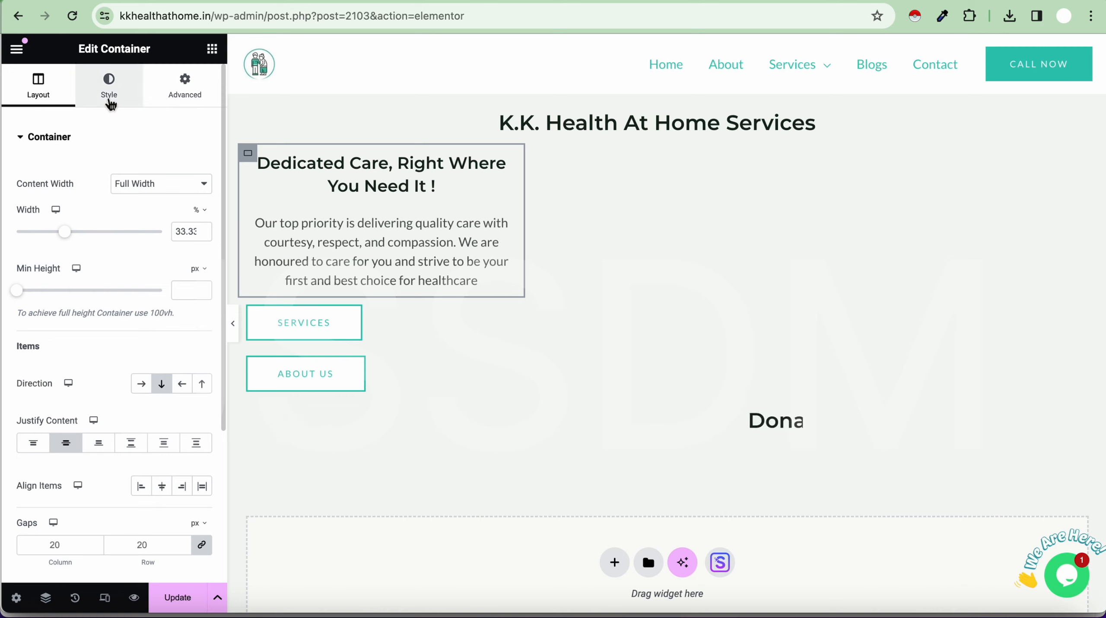
pyautogui.scroll(-5, 104, 256)
pyautogui.scroll(5, 104, 255)
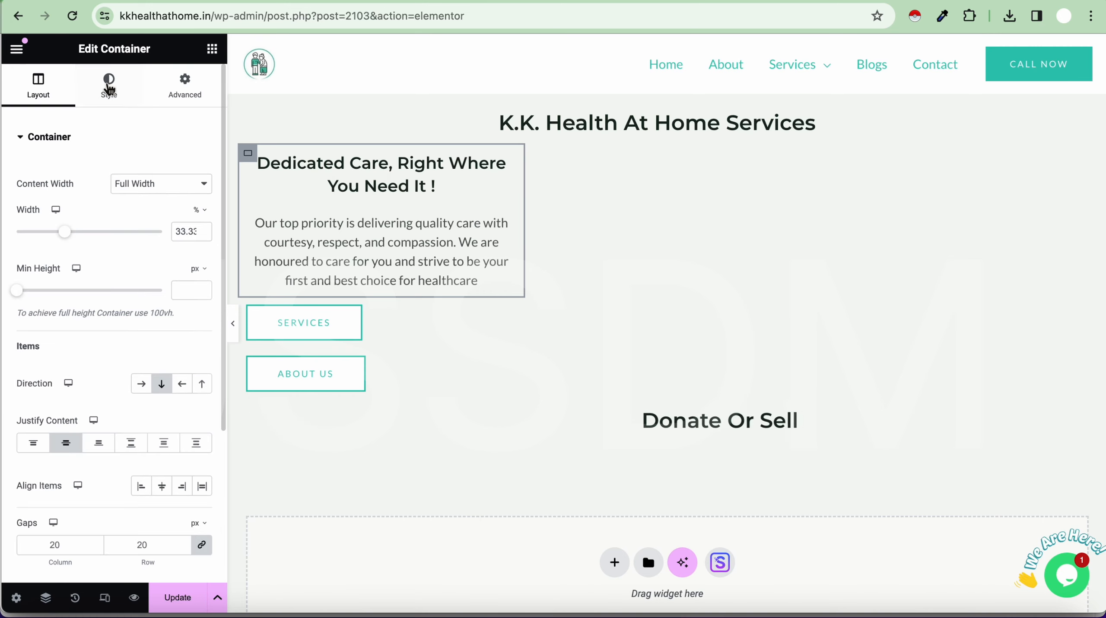
pyautogui.click(109, 80)
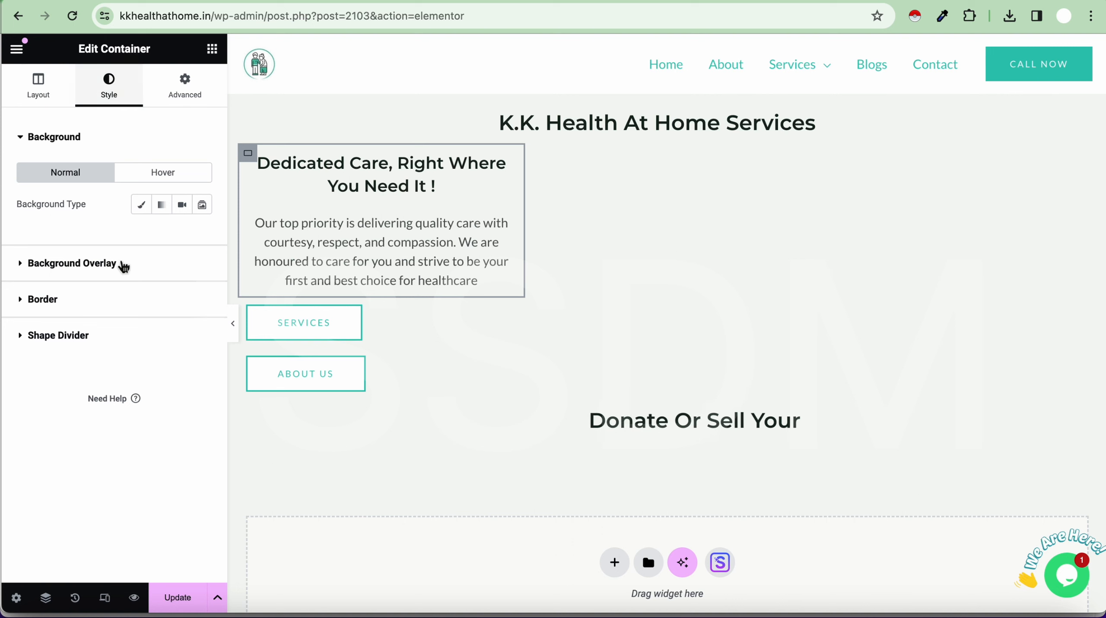
pyautogui.click(183, 97)
pyautogui.click(163, 303)
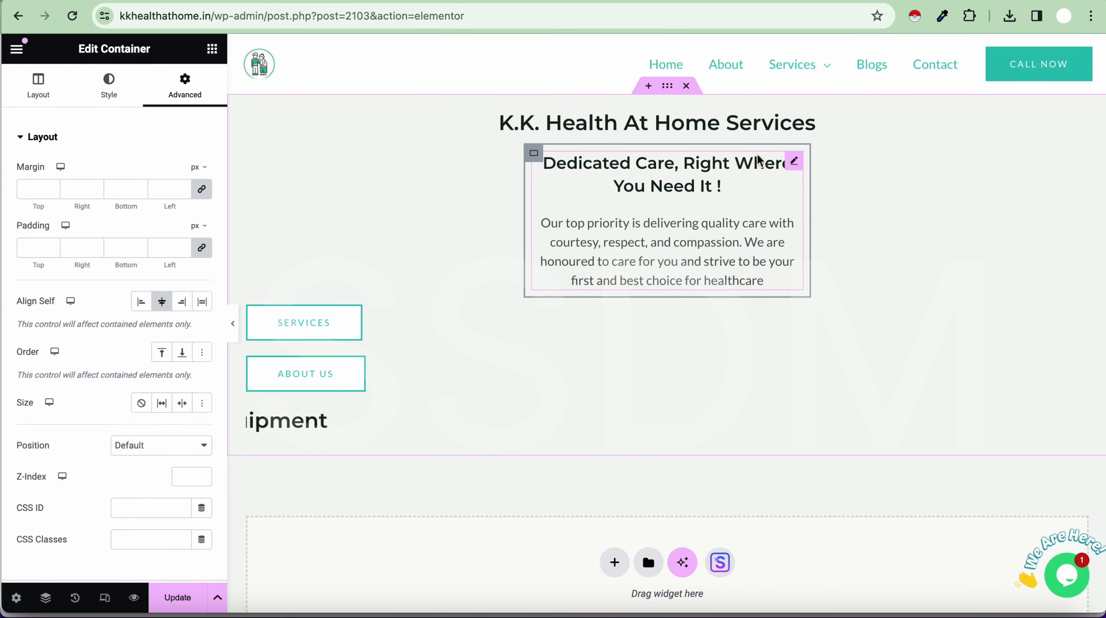
# - Set the image box's title HTML tag to H1 and widen its cell until the title fits on two lines
pyautogui.click(797, 164)
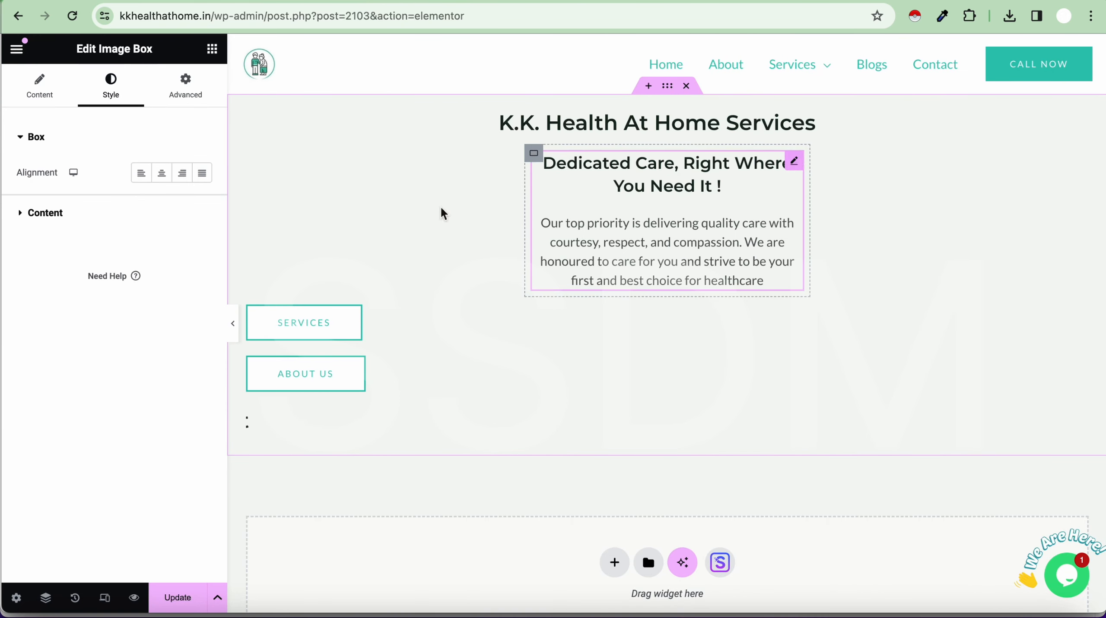
pyautogui.click(37, 101)
pyautogui.scroll(-2, 108, 348)
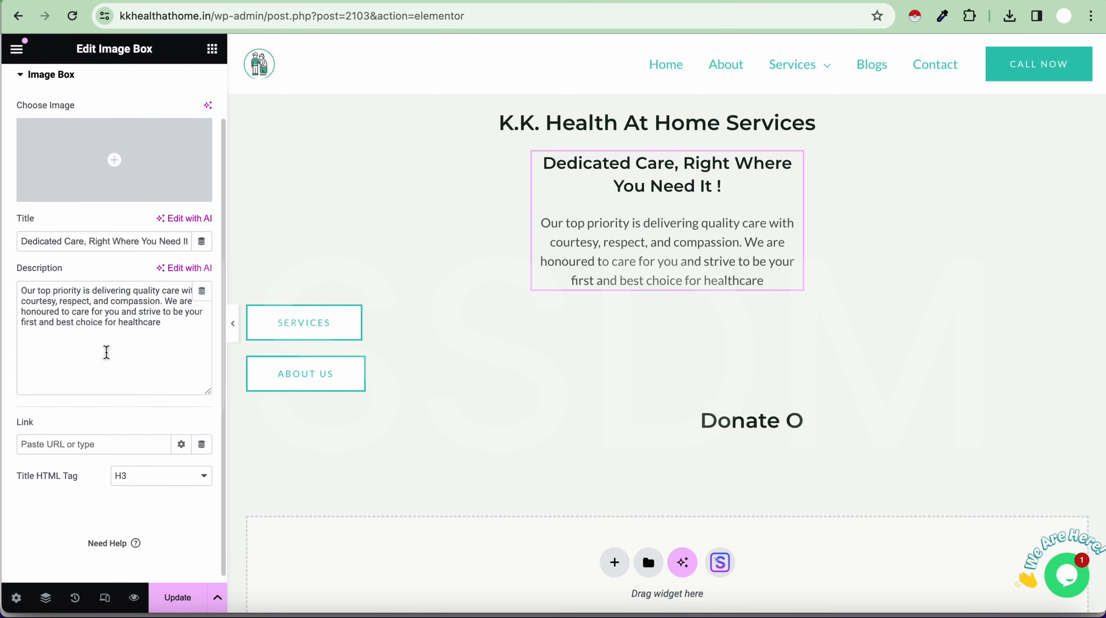
pyautogui.click(189, 485)
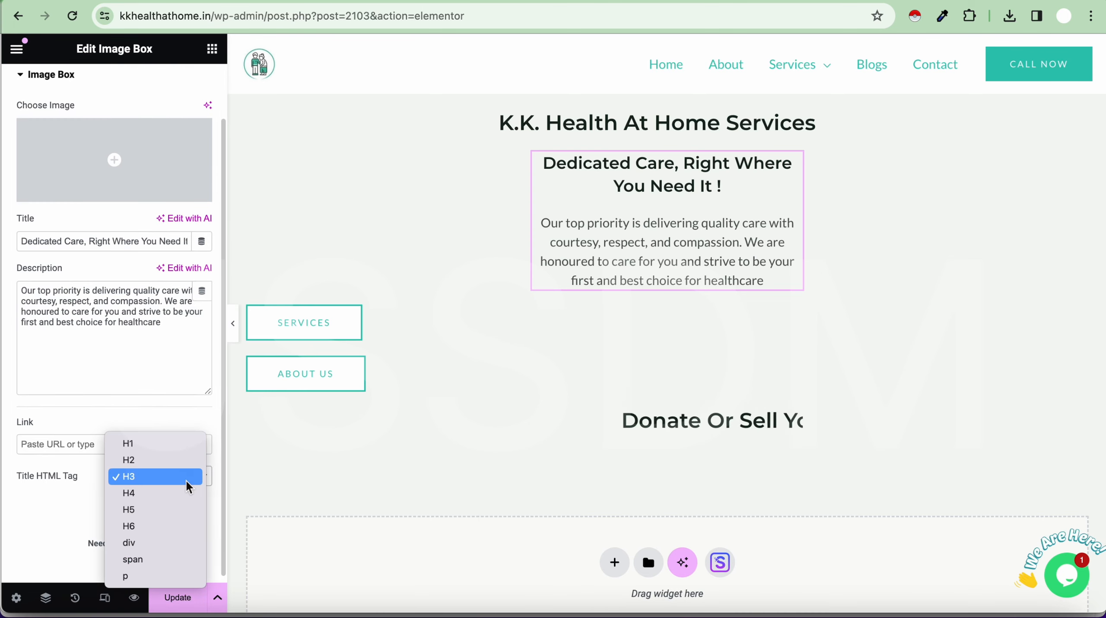
pyautogui.click(174, 446)
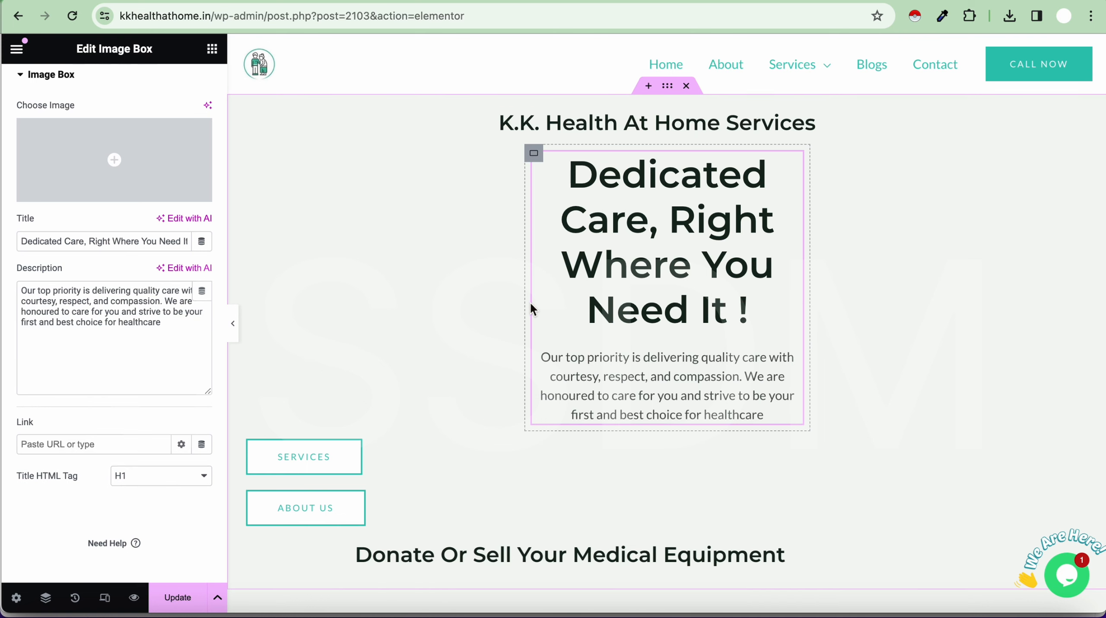
pyautogui.moveTo(529, 301); pyautogui.dragTo(435, 298)
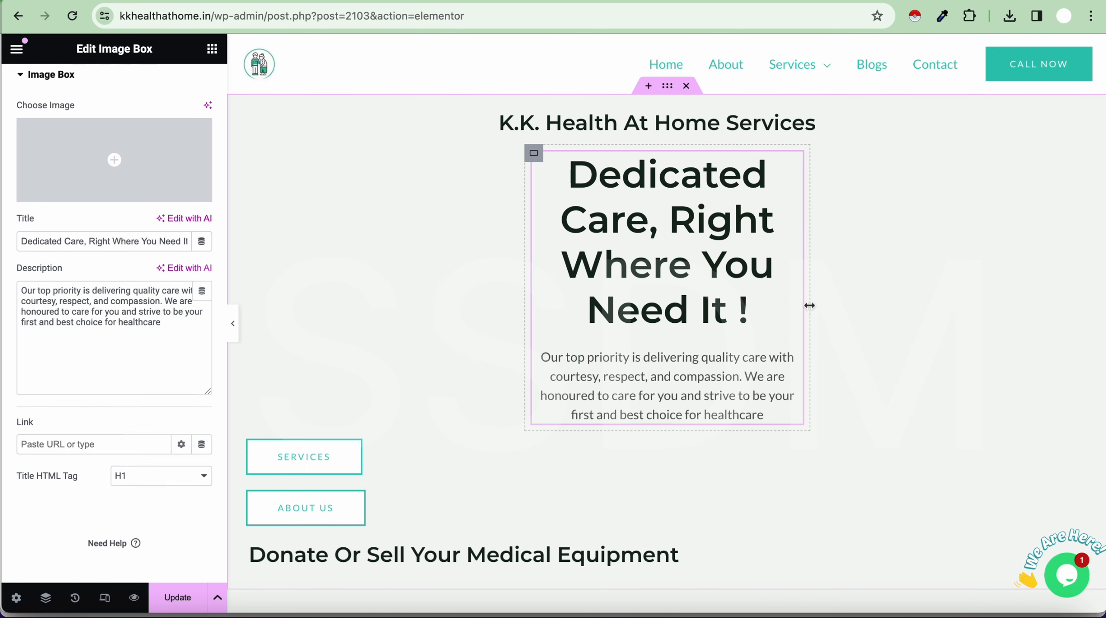
pyautogui.moveTo(809, 311); pyautogui.dragTo(1034, 289)
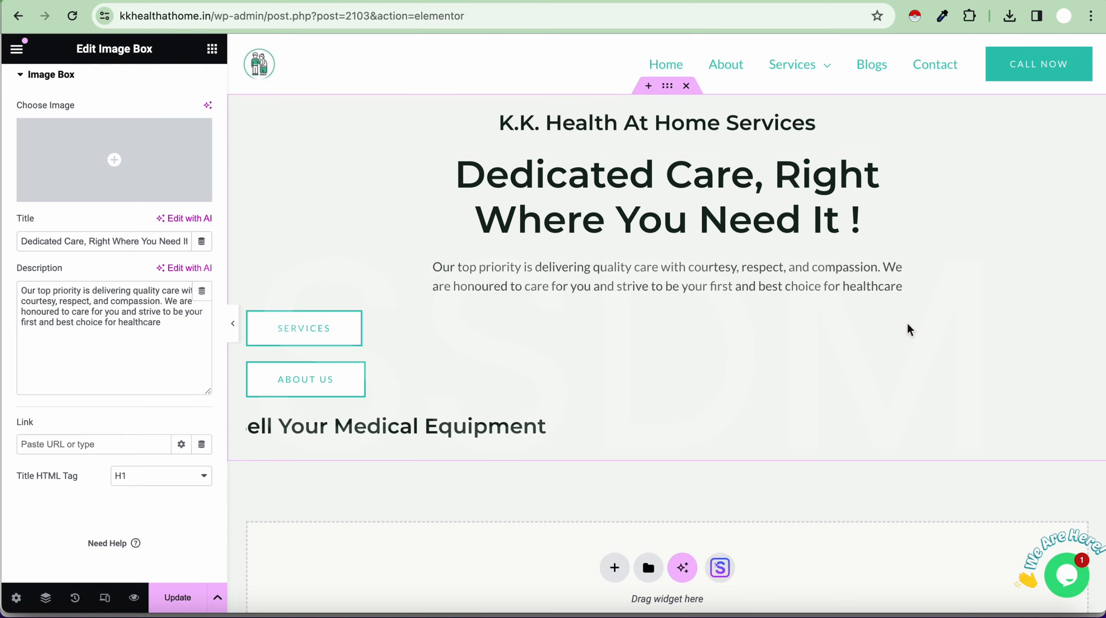
# - Following the original home page's button layout, narrow the cells of the Services button, to about 16%, and the About us button to fit closely around them
pyautogui.click(538, 0)
pyautogui.scroll(-3, 439, 416)
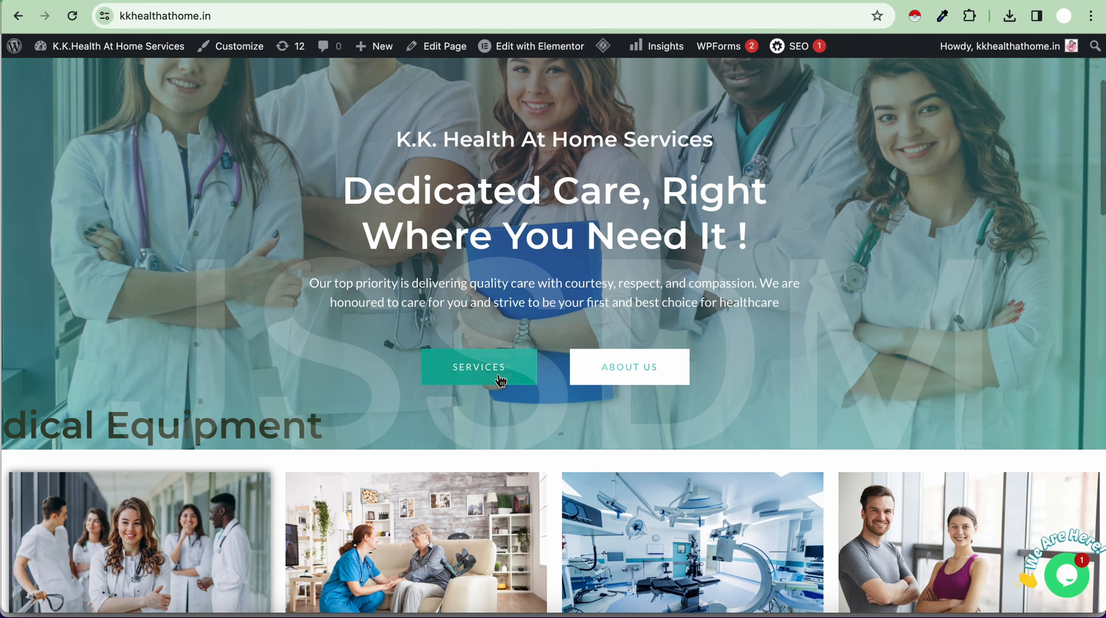
pyautogui.click(316, 1)
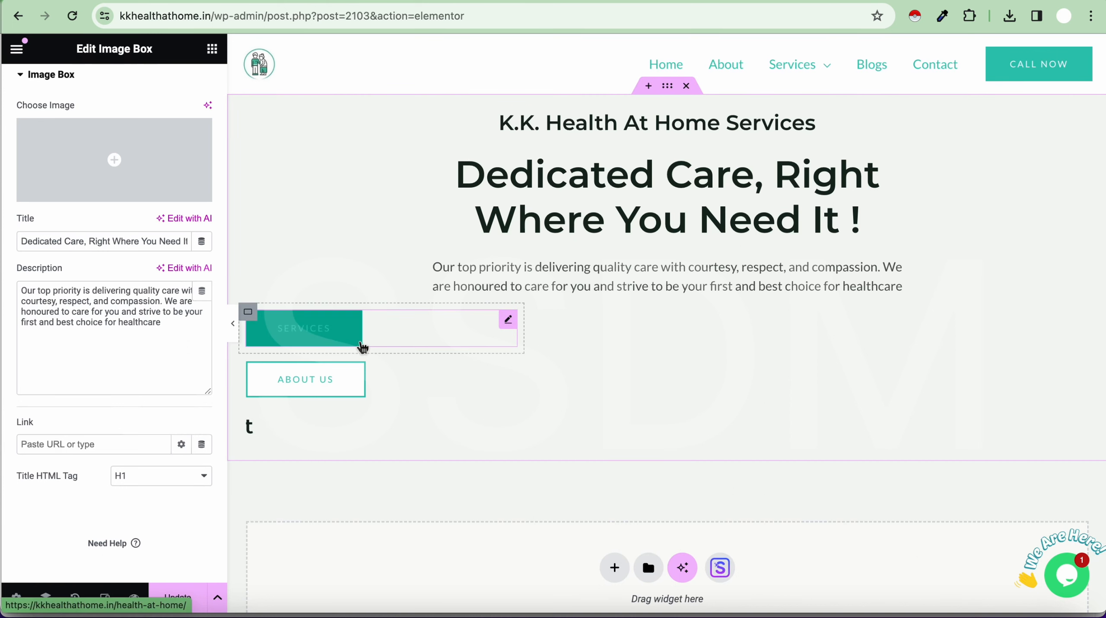
pyautogui.click(248, 311)
pyautogui.moveTo(523, 334); pyautogui.dragTo(390, 336)
pyautogui.click(368, 381)
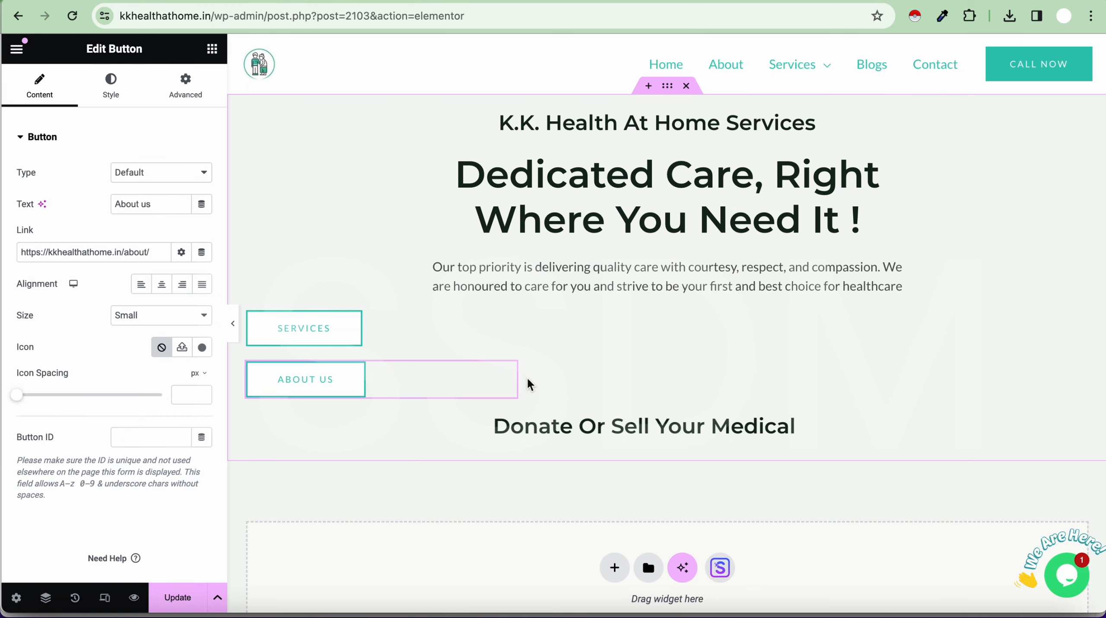
pyautogui.moveTo(519, 379); pyautogui.dragTo(388, 386)
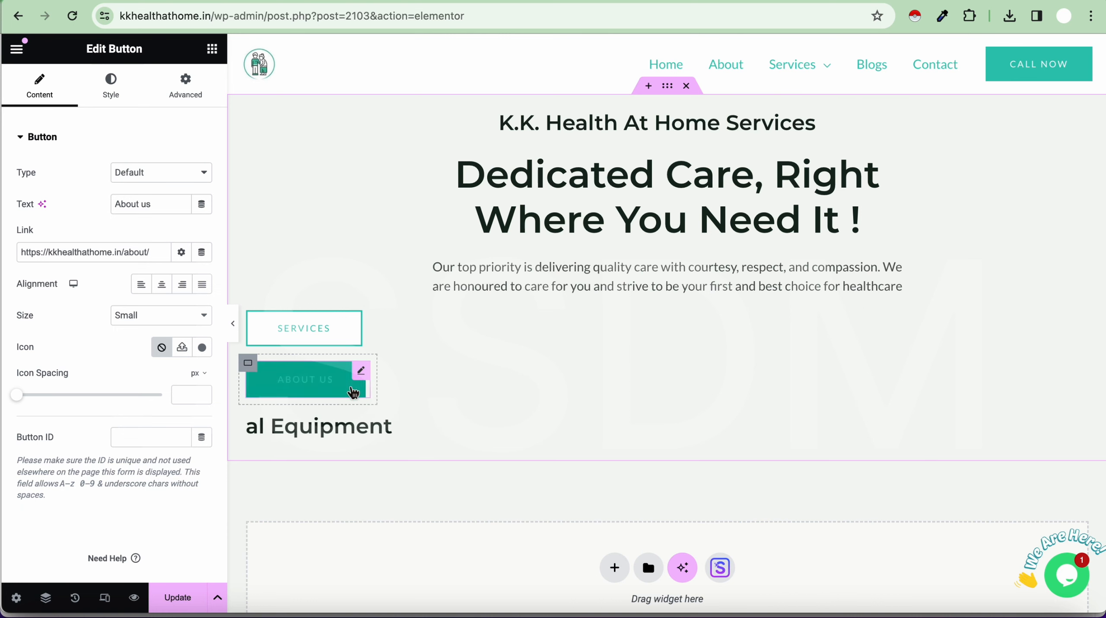
# - Centre the cell holding the Services button with Align Self and set its linked margins to 1 px
pyautogui.click(247, 312)
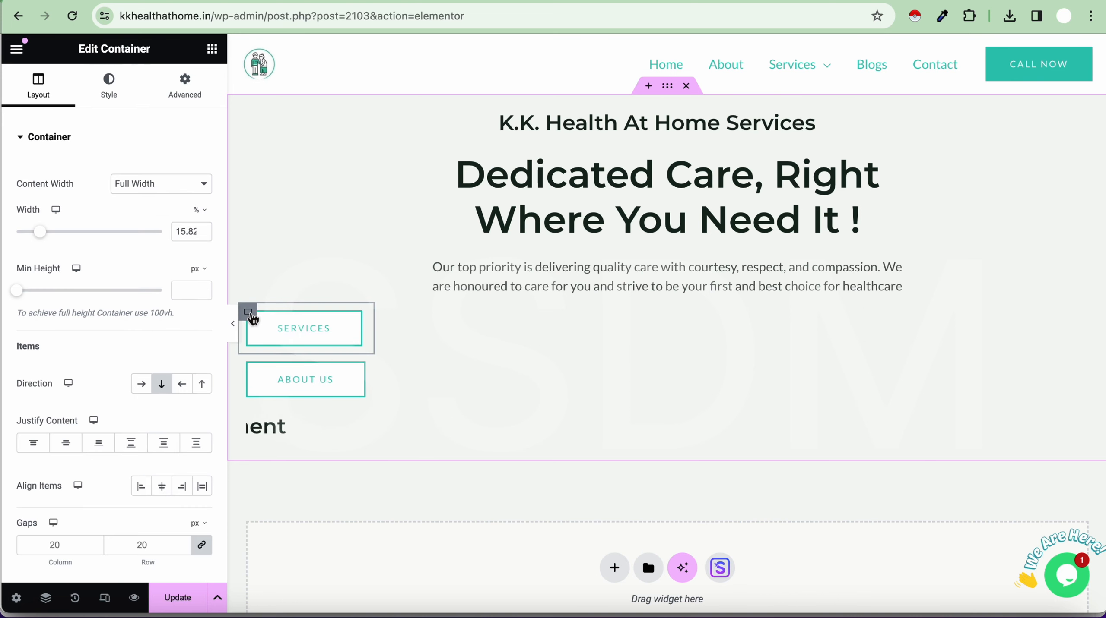
pyautogui.click(178, 89)
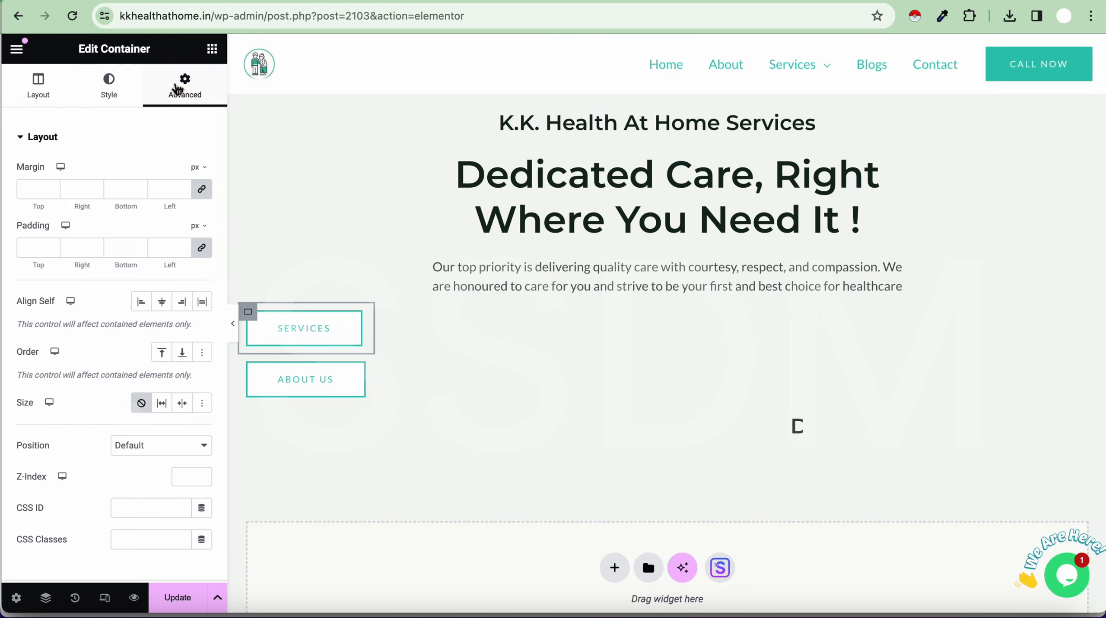
pyautogui.click(162, 302)
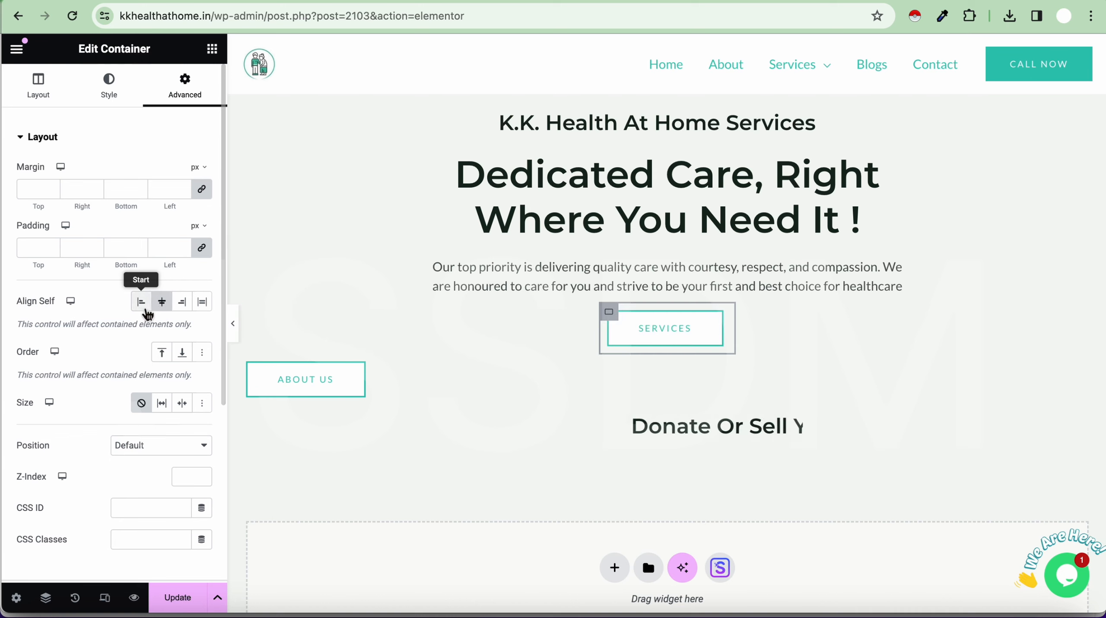
pyautogui.click(146, 310)
pyautogui.click(166, 307)
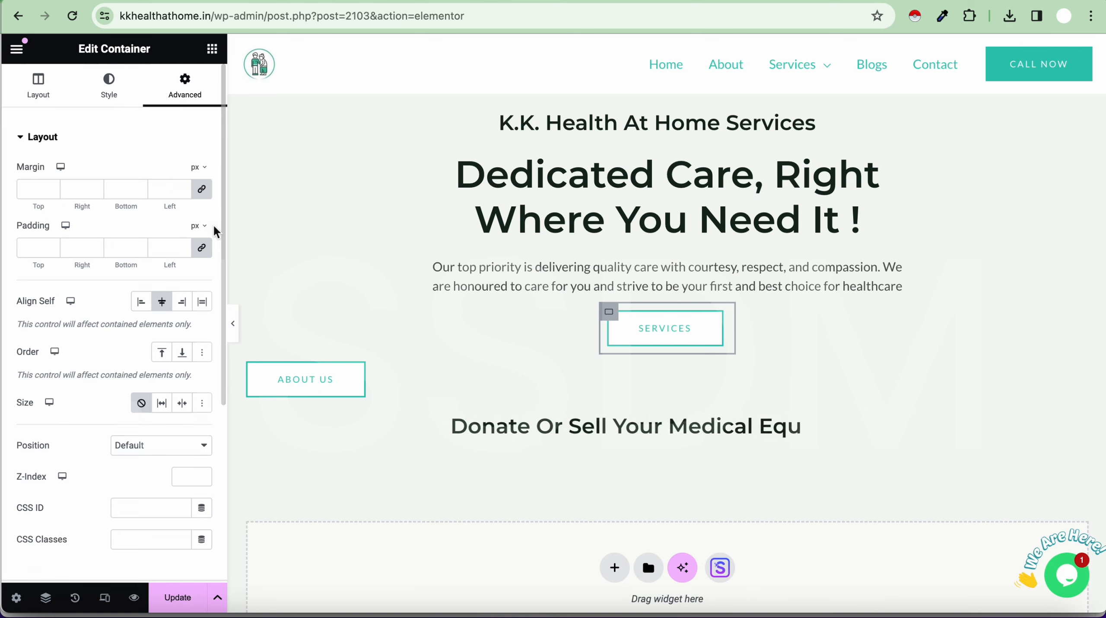
pyautogui.click(97, 187)
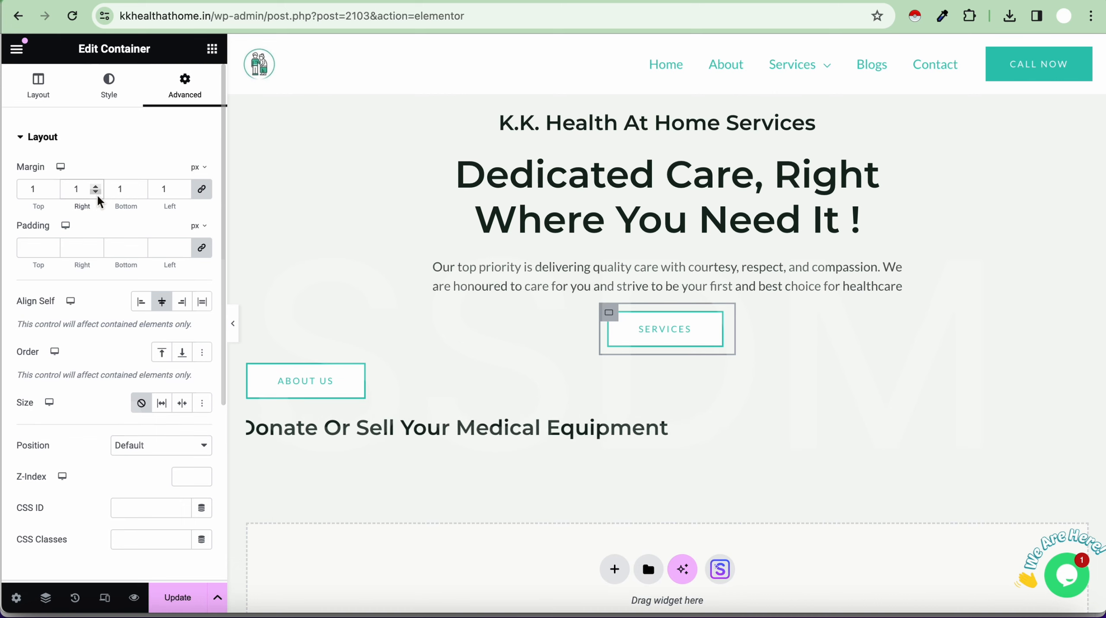
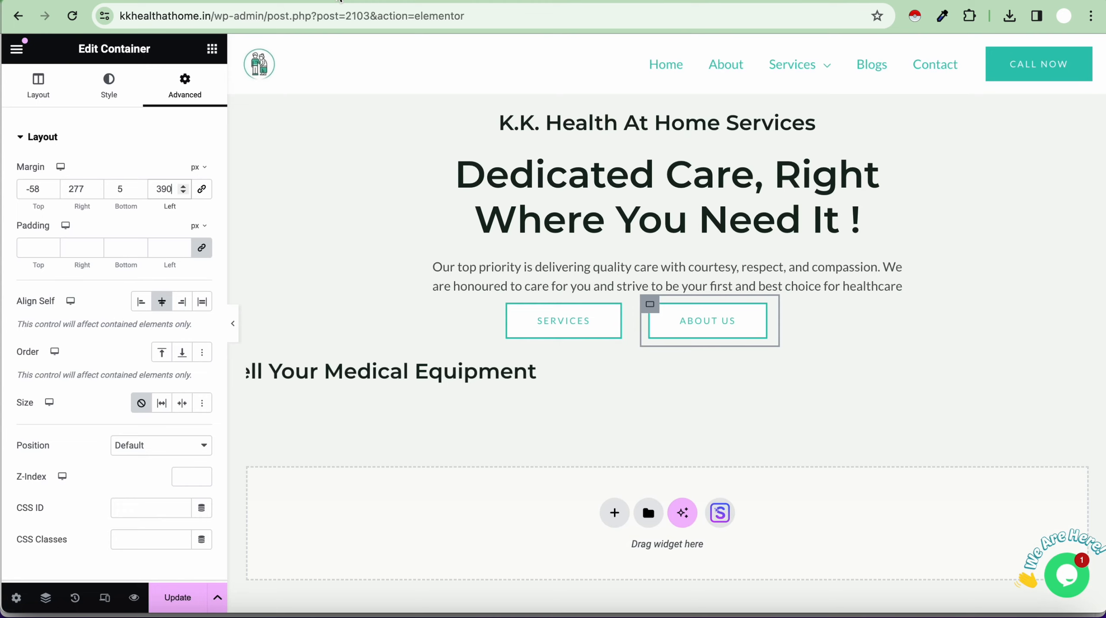
# - Review the original home page's sections below the hero, from the service images and donation banner to the testimonials, map and address
pyautogui.scroll(-1, 617, 453)
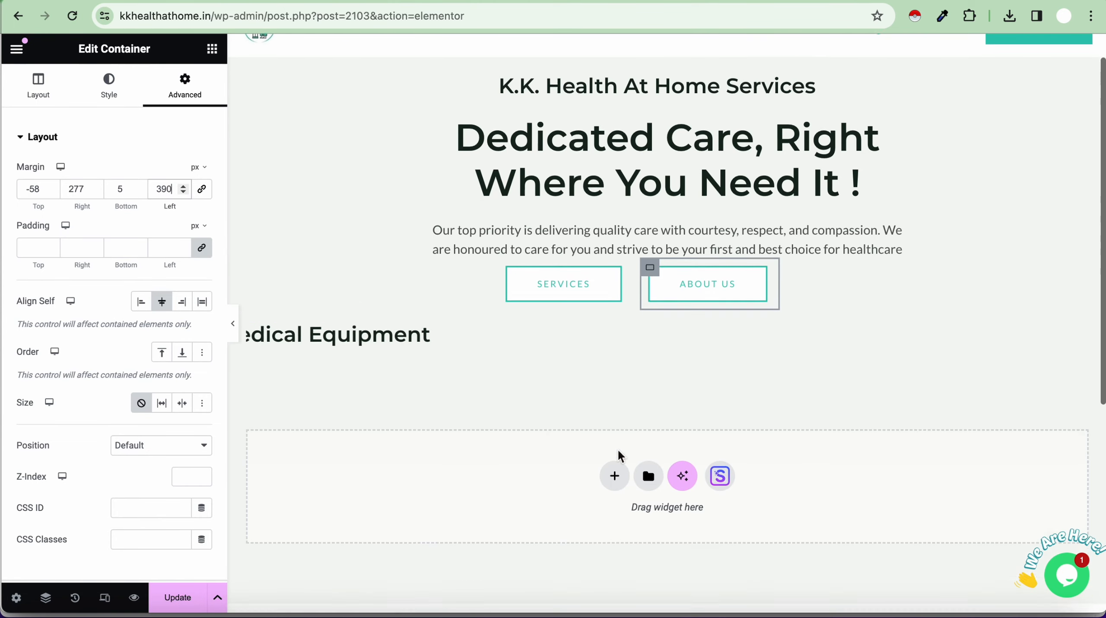
pyautogui.scroll(1, 617, 452)
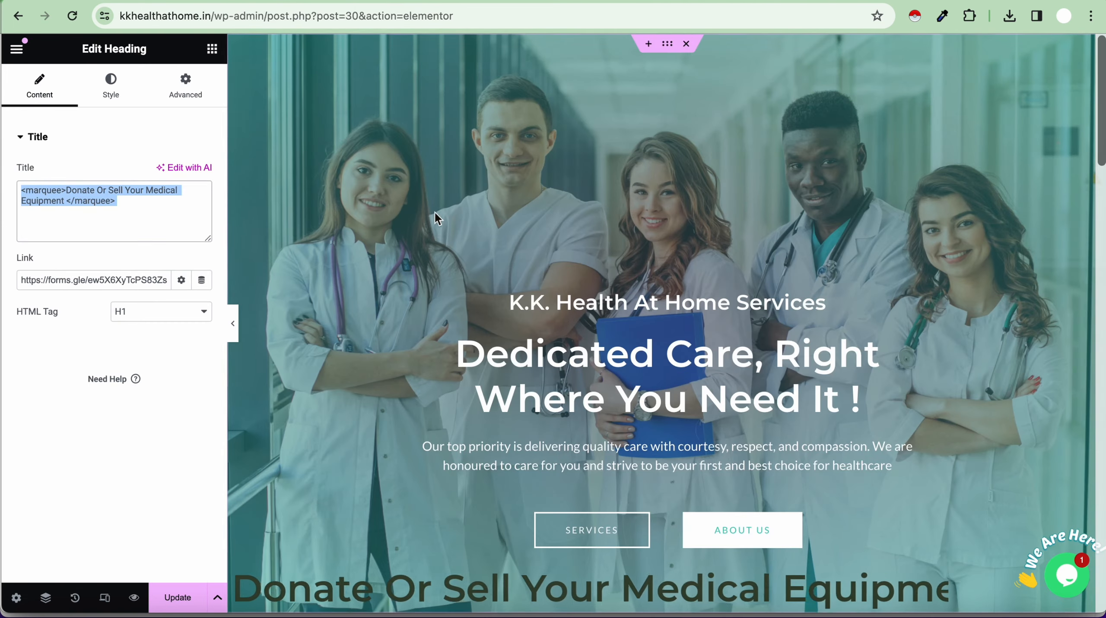
pyautogui.scroll(-2, 507, 421)
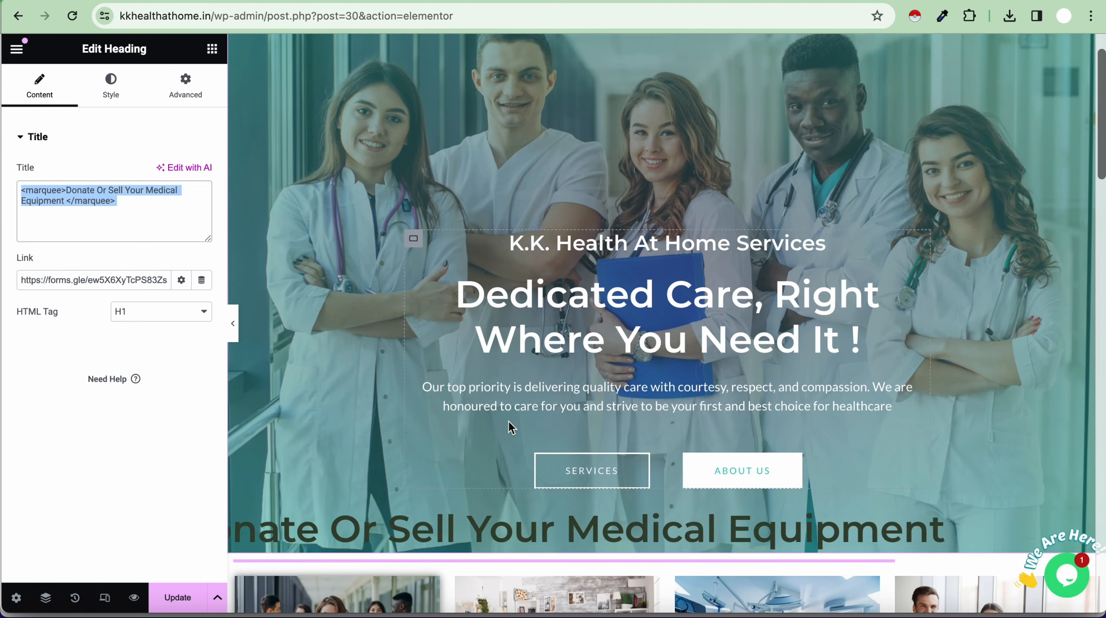
pyautogui.scroll(-8, 509, 427)
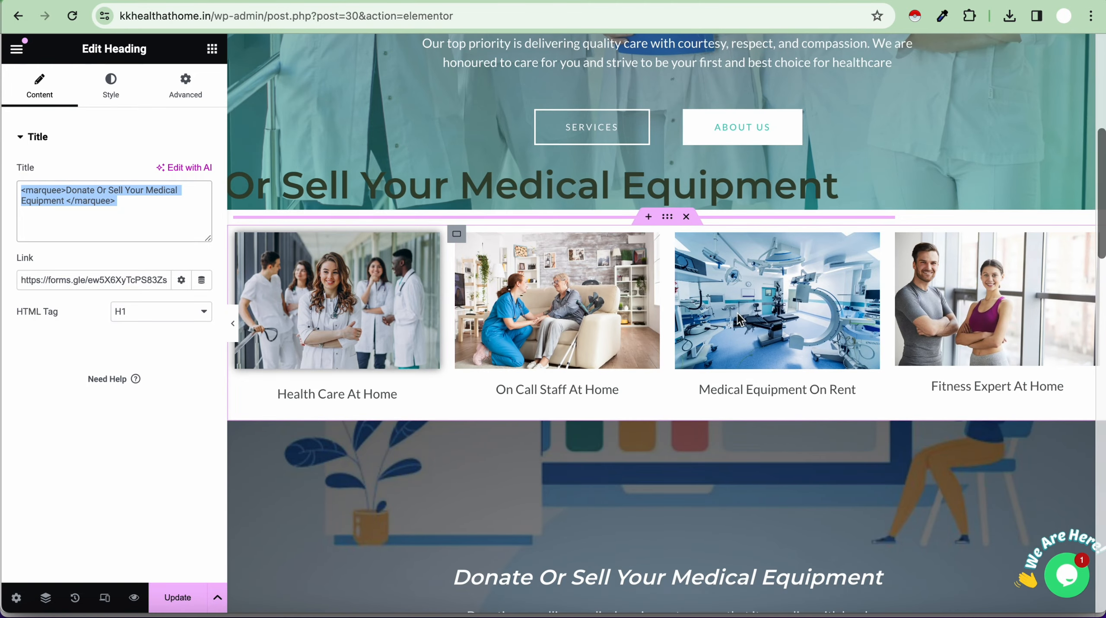
pyautogui.scroll(-7, 737, 321)
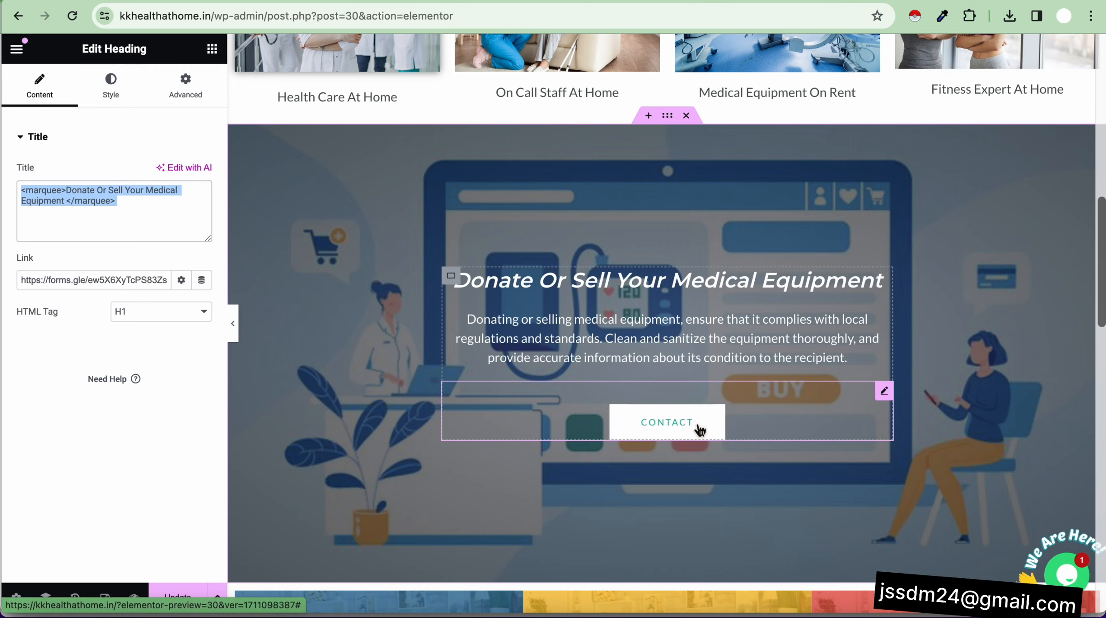
pyautogui.scroll(-8, 699, 428)
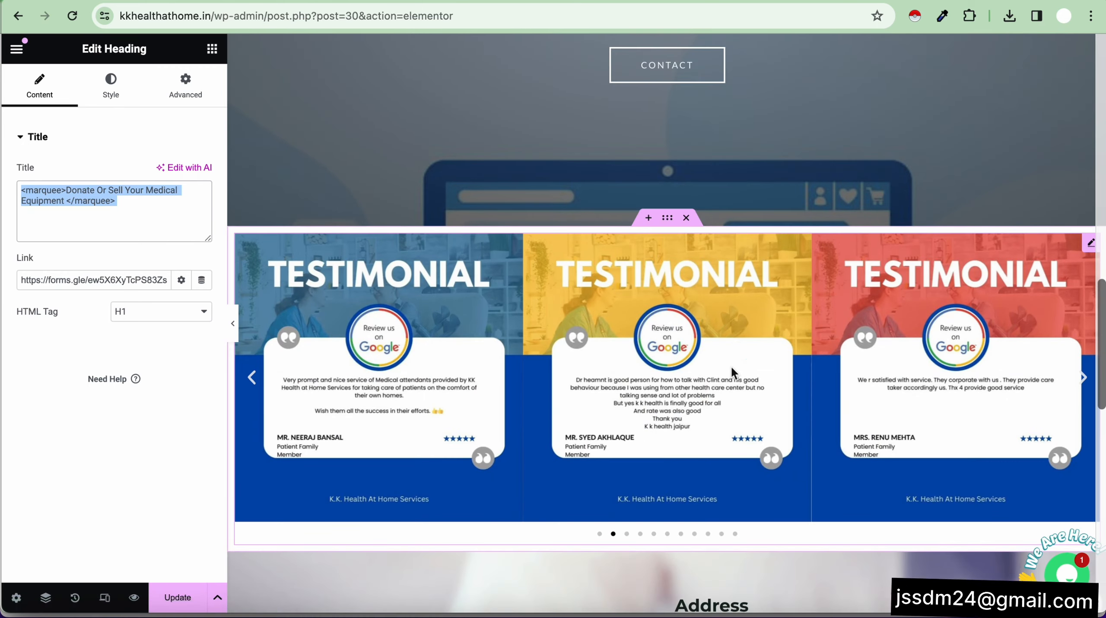
pyautogui.scroll(-10, 905, 374)
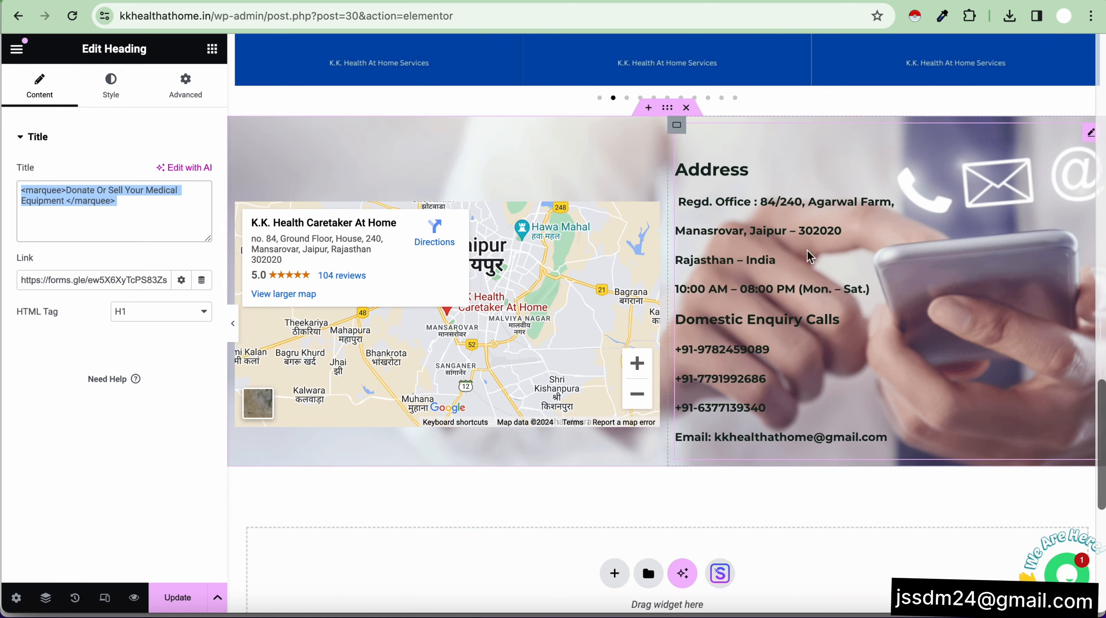
pyautogui.scroll(-10, 807, 252)
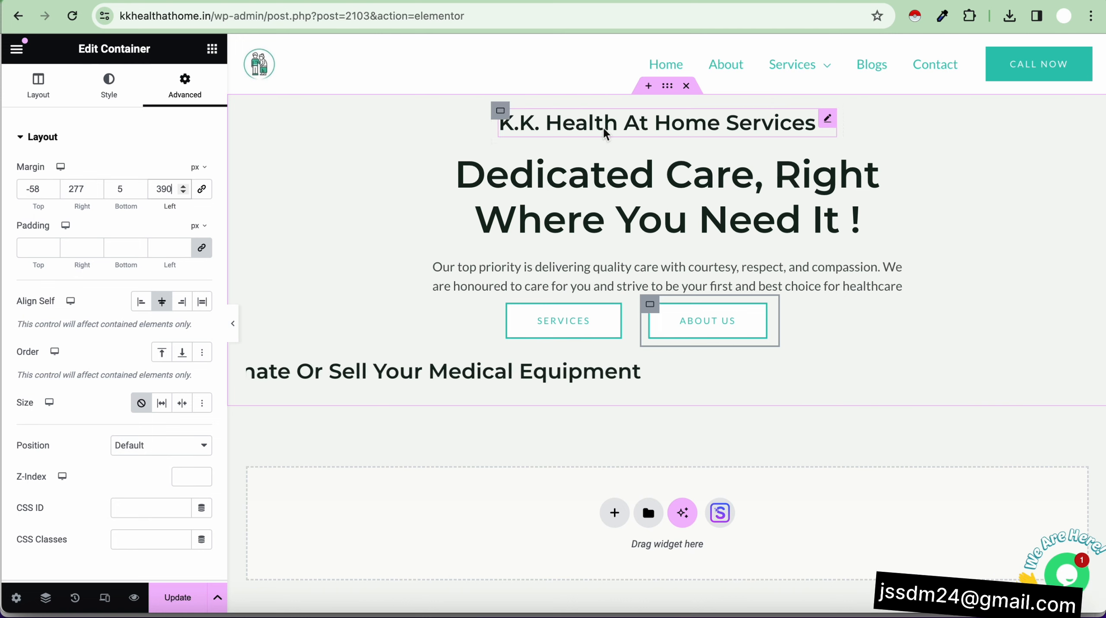
# - Give the hero container a classic background overlay using the image team-young-specialist-doctors-standing-corridor-hospital-scaled.jpg from the media library
pyautogui.click(668, 91)
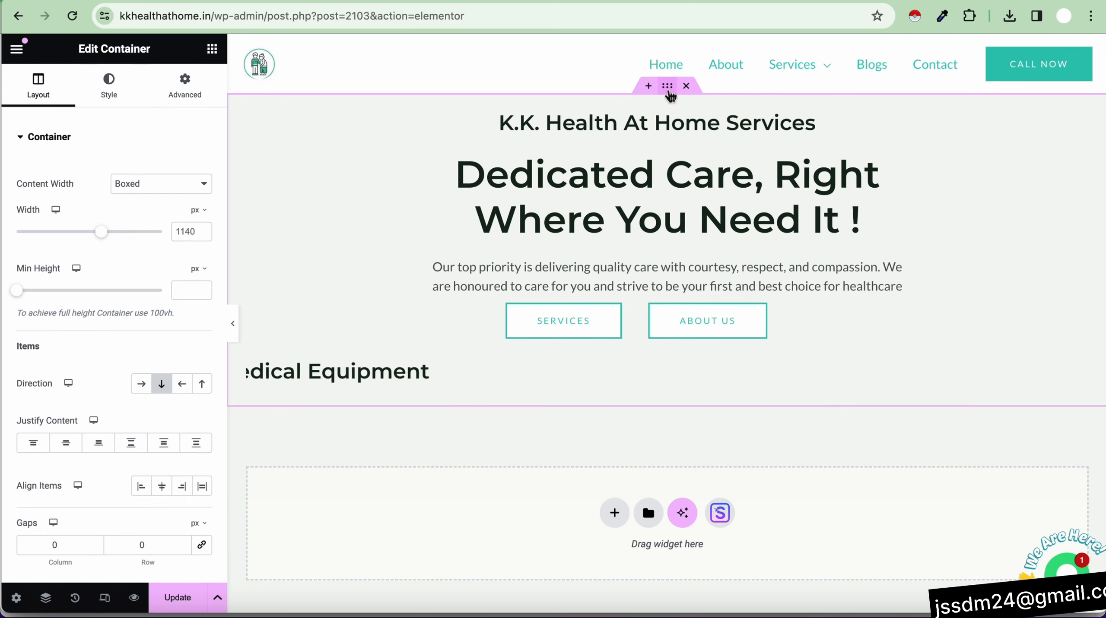
pyautogui.click(114, 89)
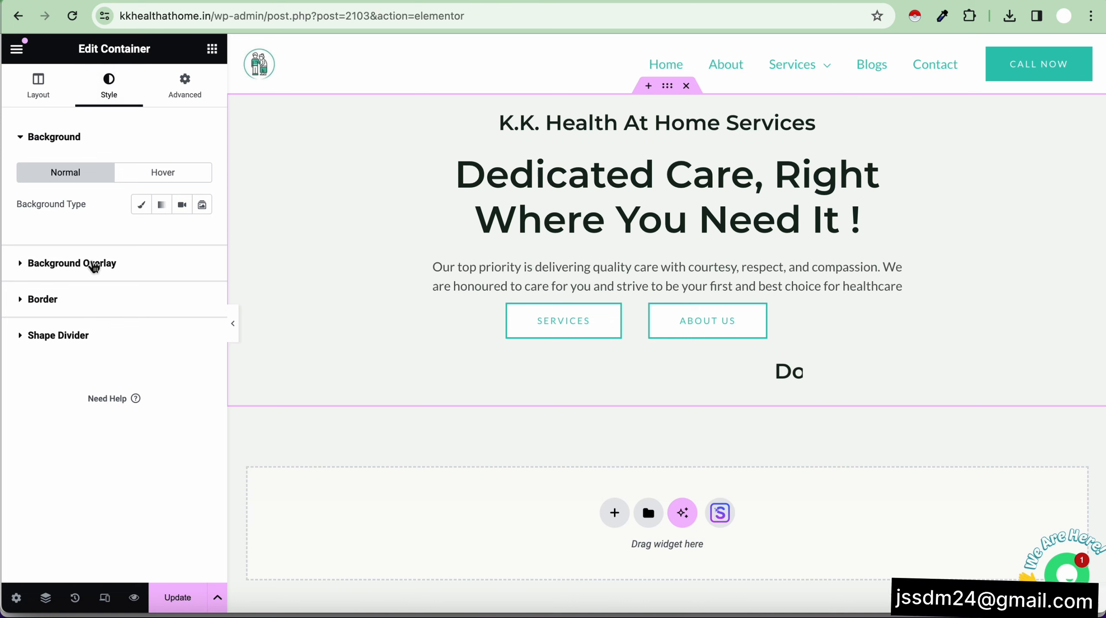
pyautogui.click(93, 265)
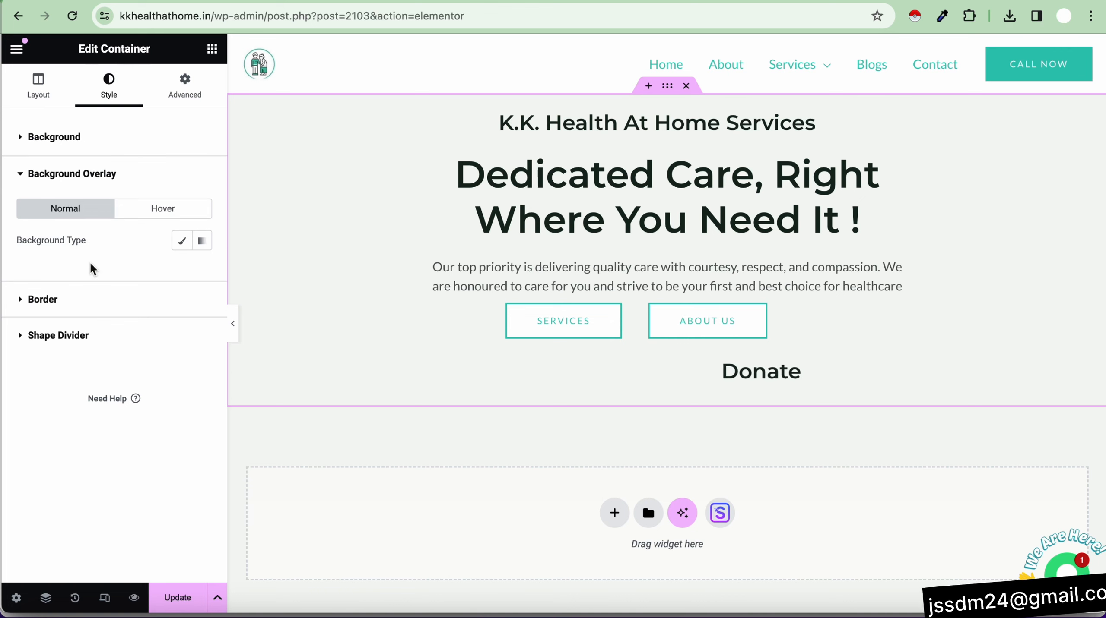
pyautogui.click(182, 241)
pyautogui.click(119, 358)
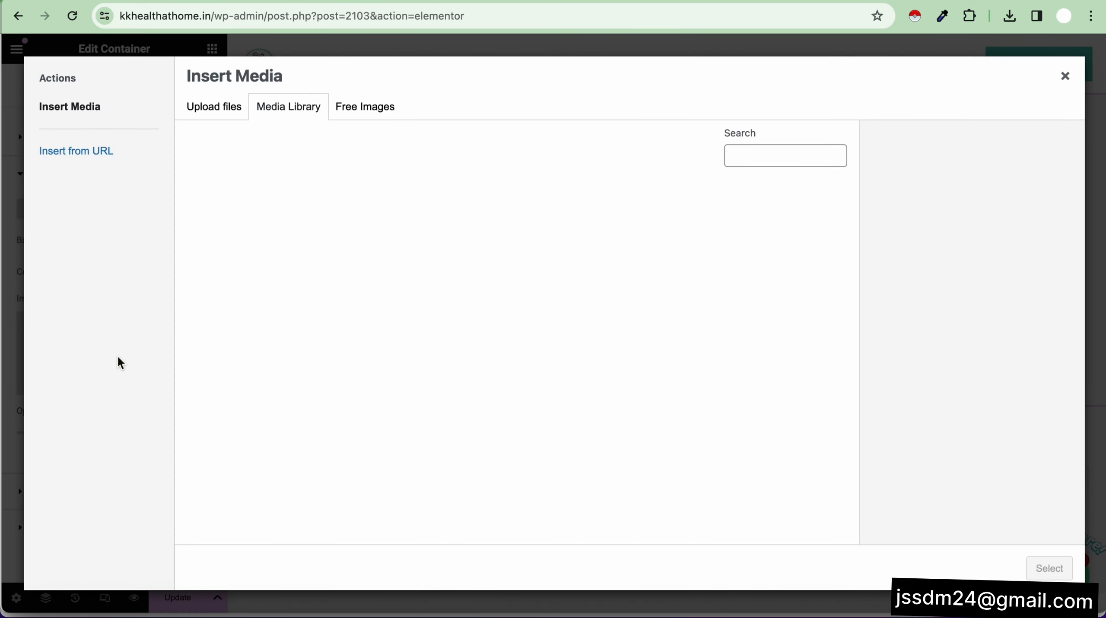
pyautogui.scroll(-8, 349, 333)
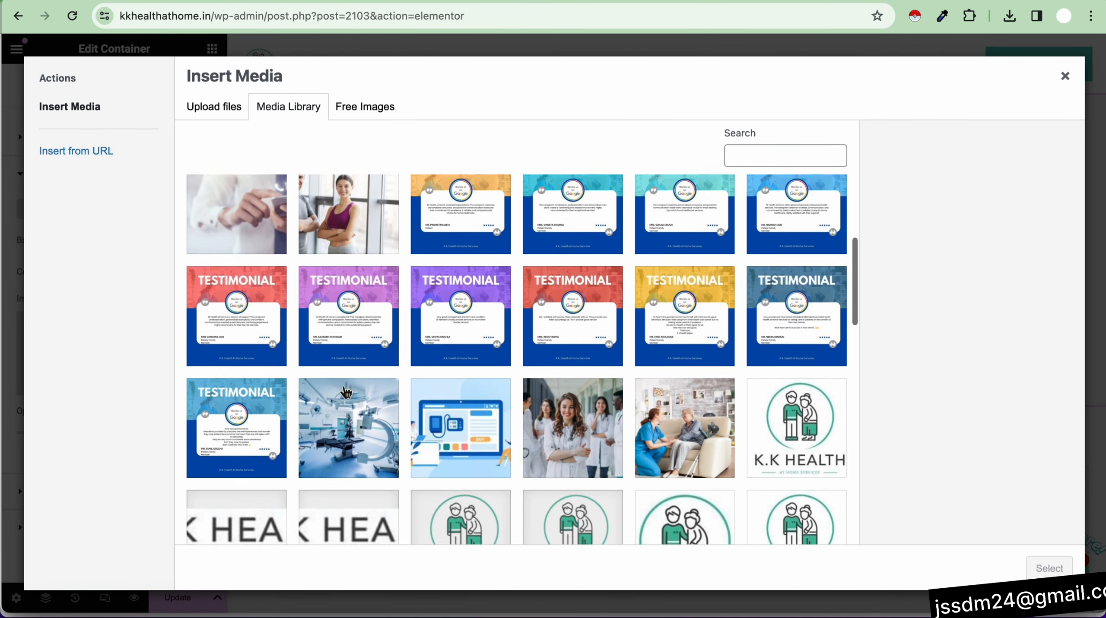
pyautogui.click(572, 319)
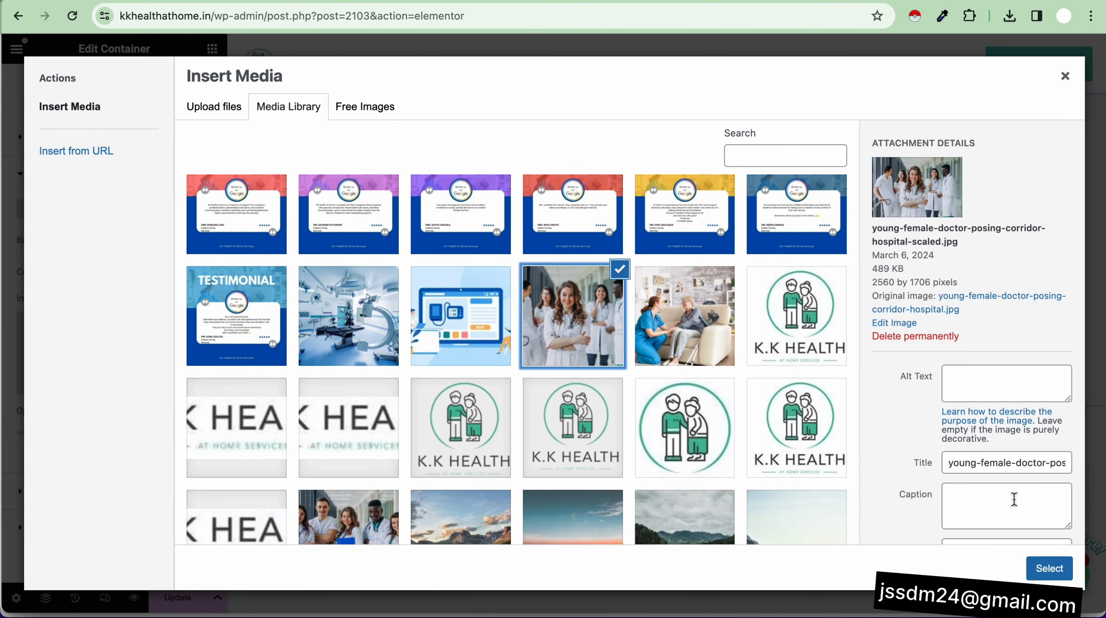
pyautogui.scroll(-3, 716, 435)
pyautogui.click(381, 429)
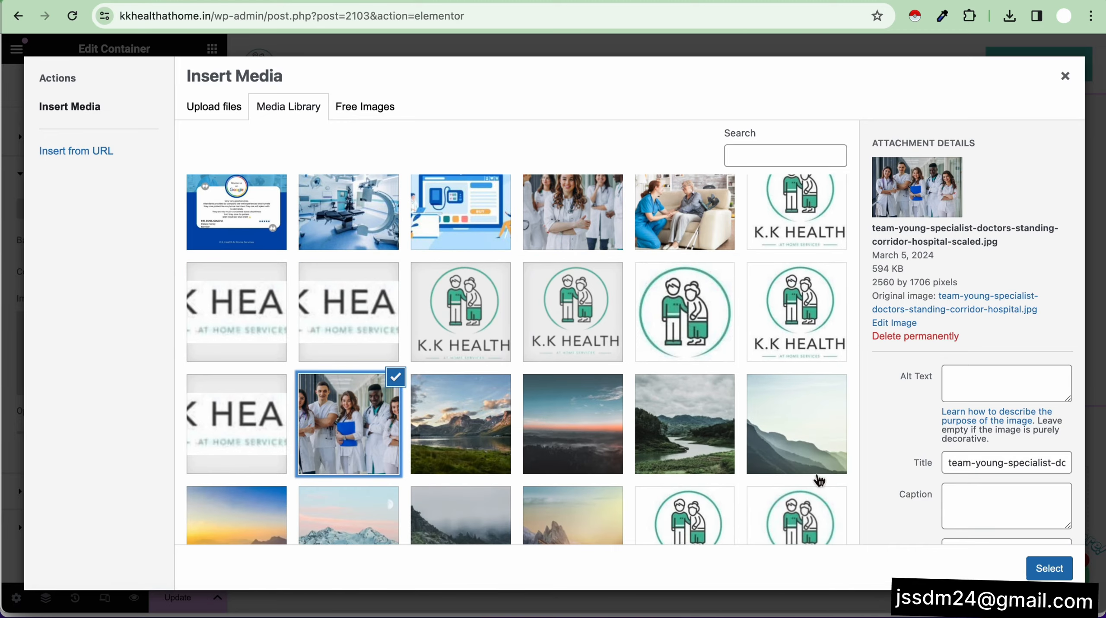
pyautogui.click(1049, 569)
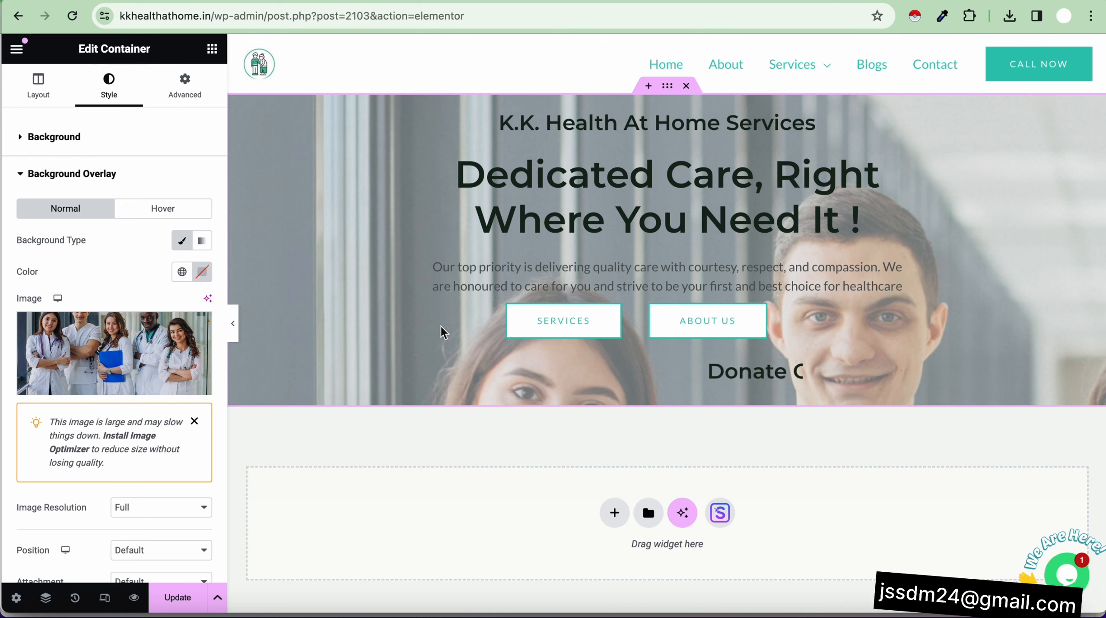
# - Set the overlay image's display size to Cover, compare it with the original home page's hero and preview the page at full width
pyautogui.scroll(-6, 132, 265)
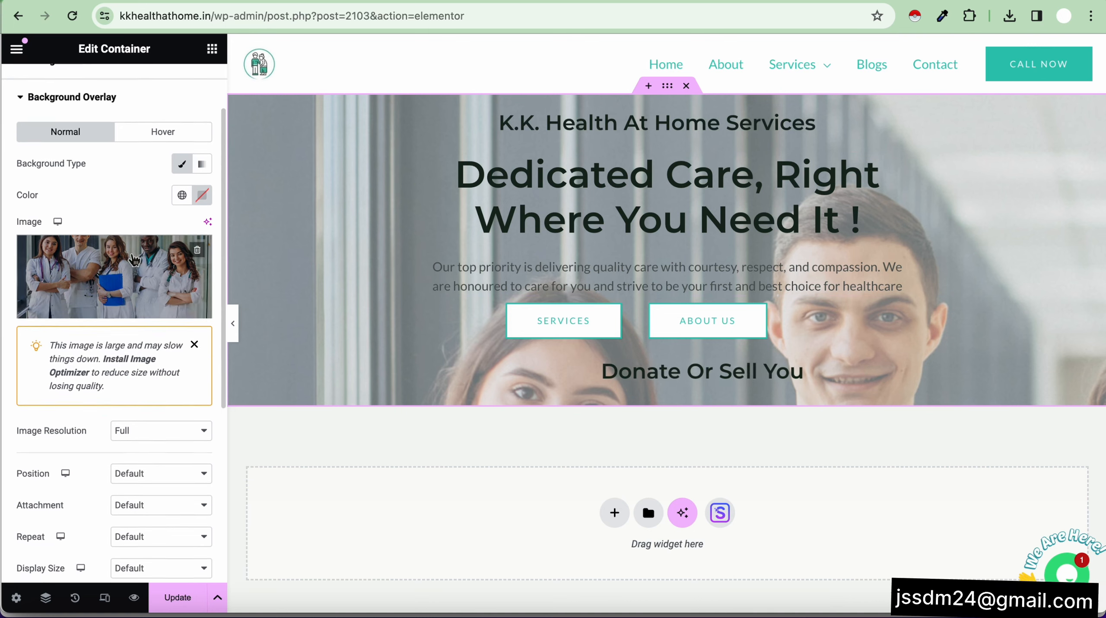
pyautogui.click(149, 383)
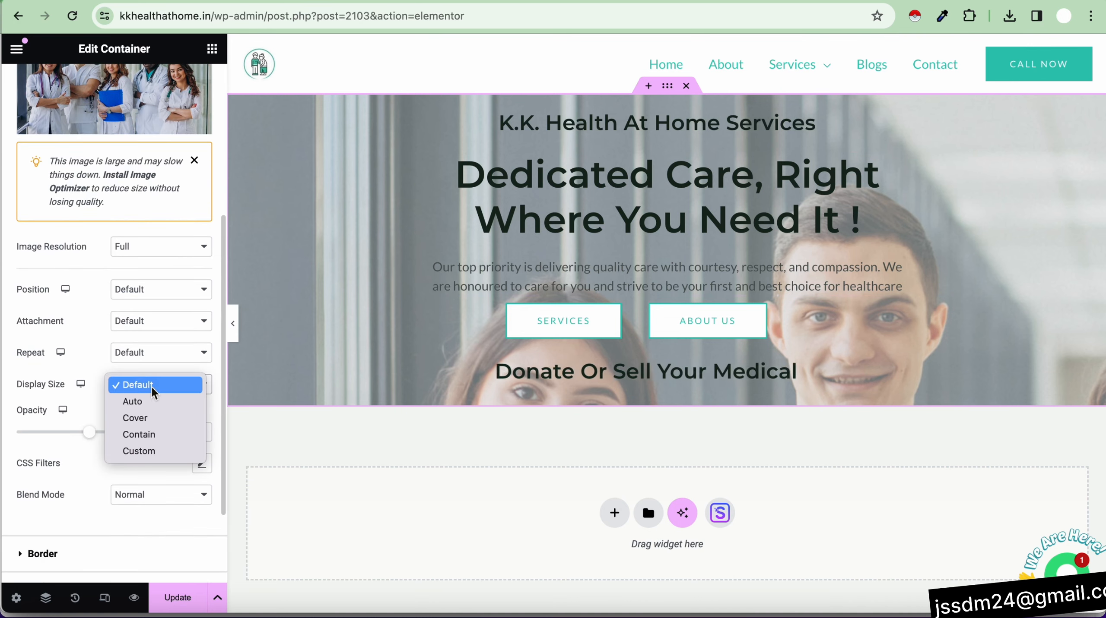
pyautogui.click(173, 418)
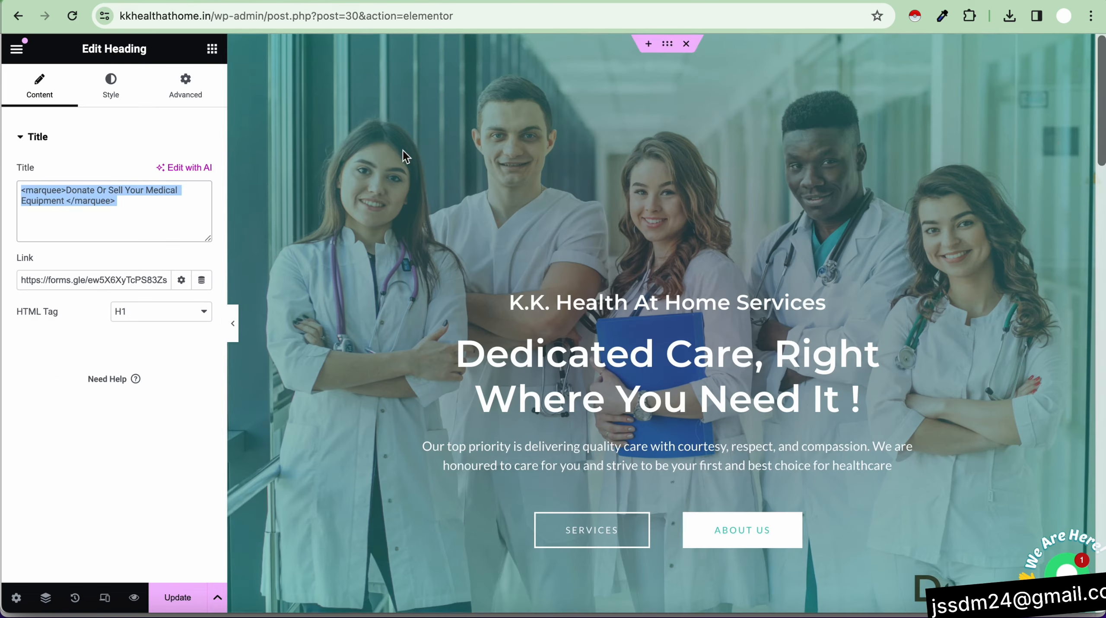
pyautogui.scroll(-4, 402, 150)
pyautogui.scroll(3, 403, 150)
pyautogui.scroll(-1, 403, 151)
pyautogui.scroll(2, 403, 150)
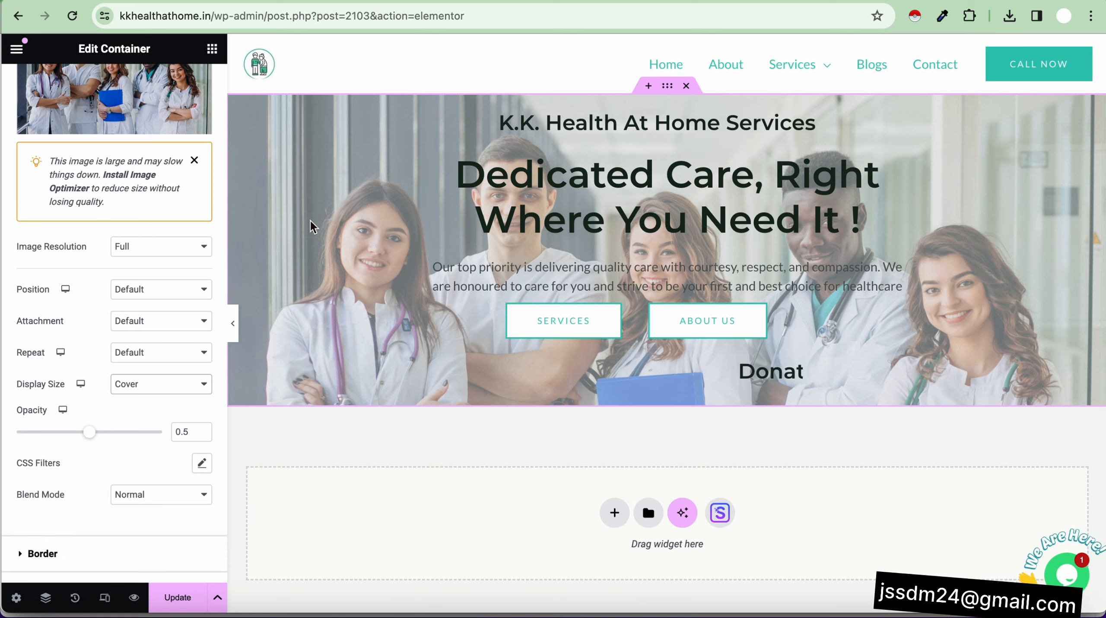
pyautogui.click(234, 333)
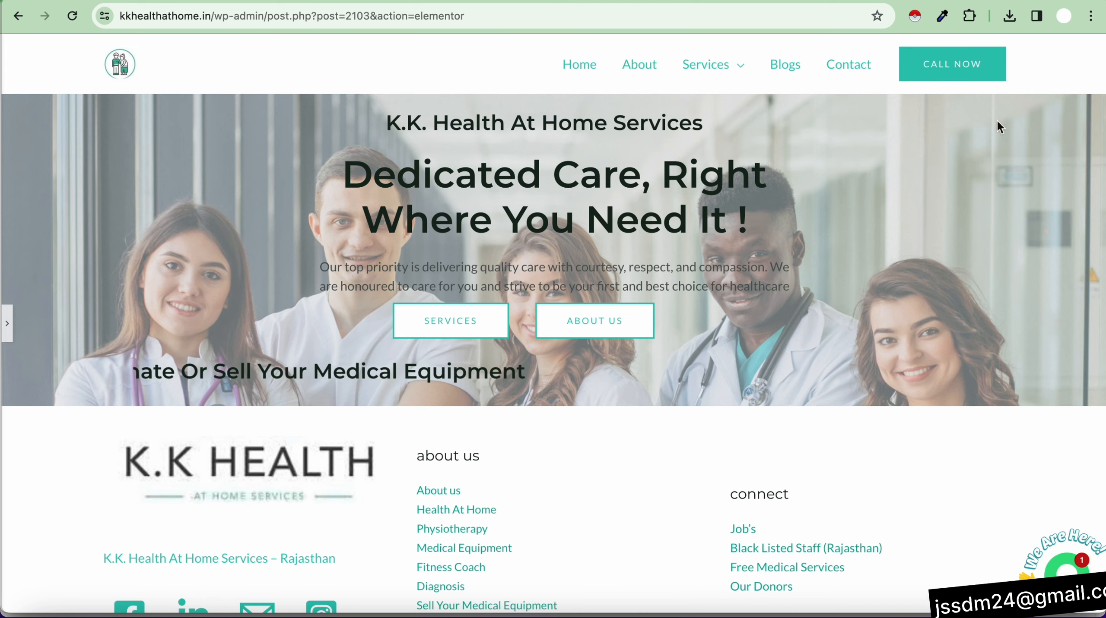
pyautogui.click(7, 329)
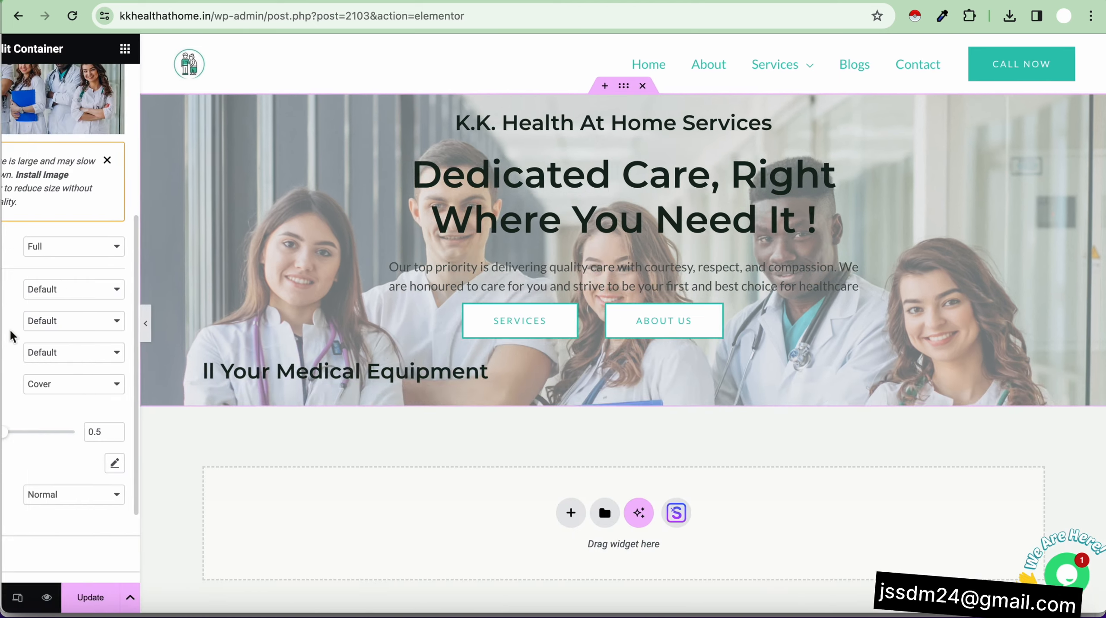
# - Set the hero container's content width to Full Width and preview the page without the editing panel
pyautogui.scroll(10, 151, 250)
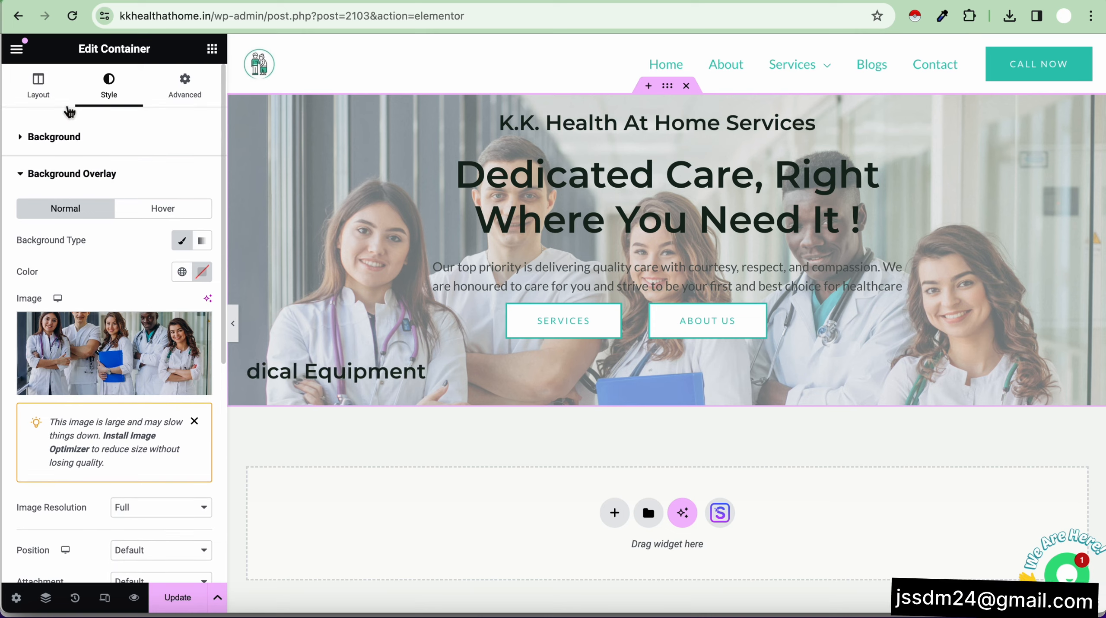
pyautogui.click(52, 96)
pyautogui.click(157, 187)
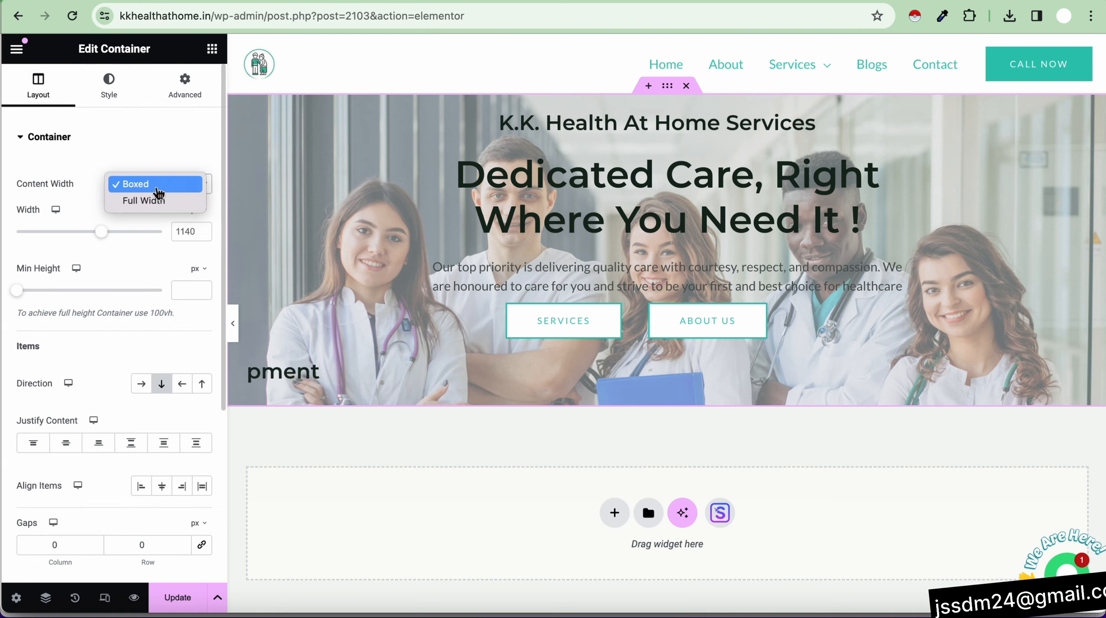
pyautogui.click(160, 202)
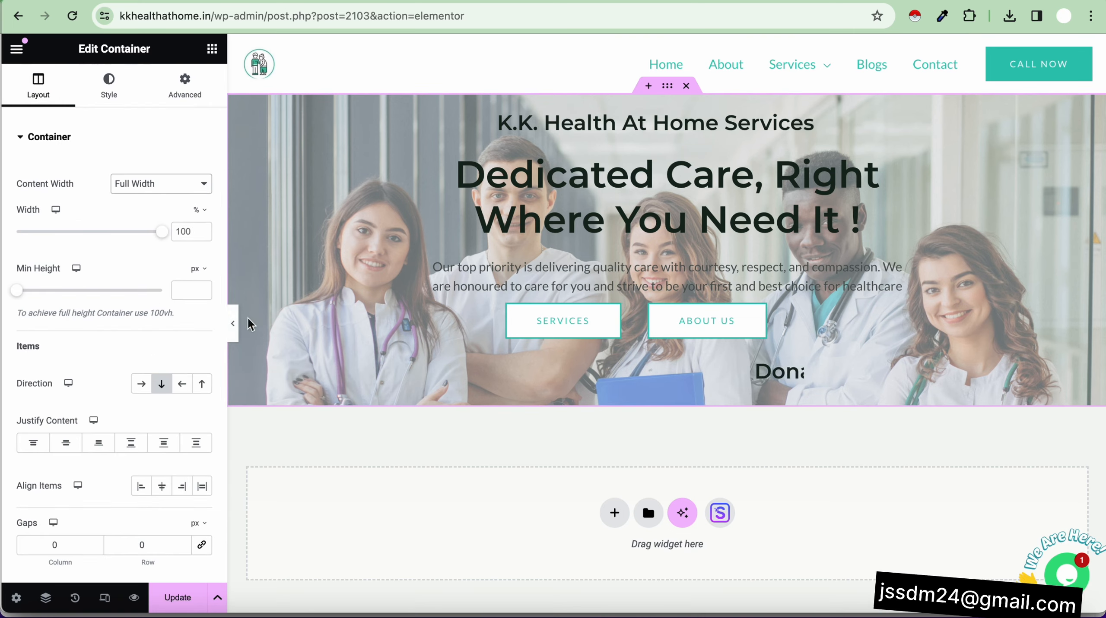
pyautogui.click(233, 324)
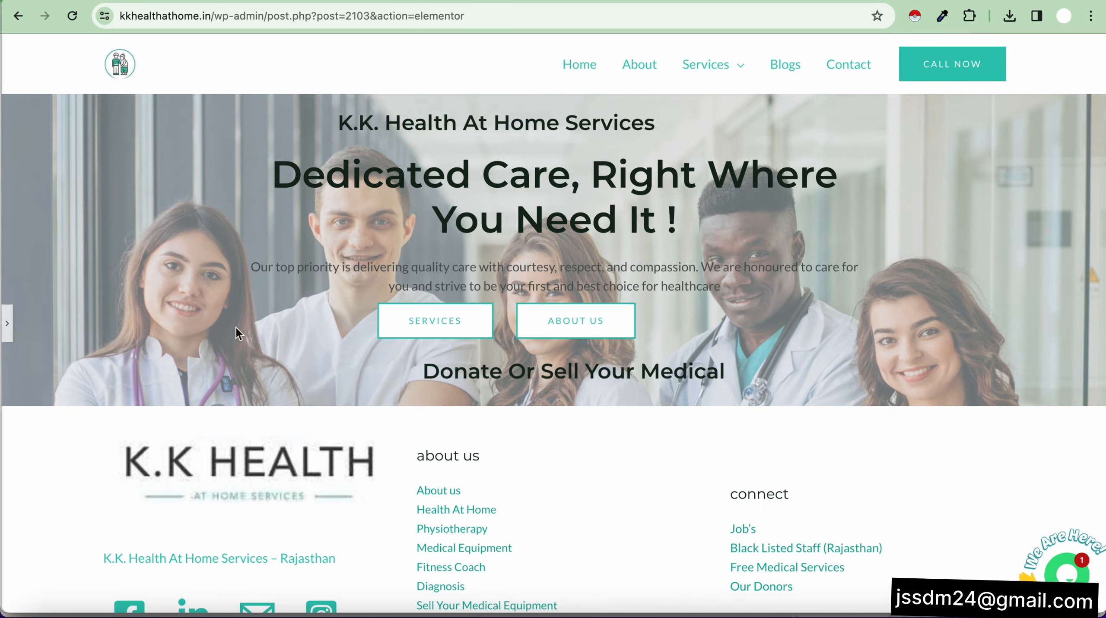
pyautogui.scroll(-1, 172, 375)
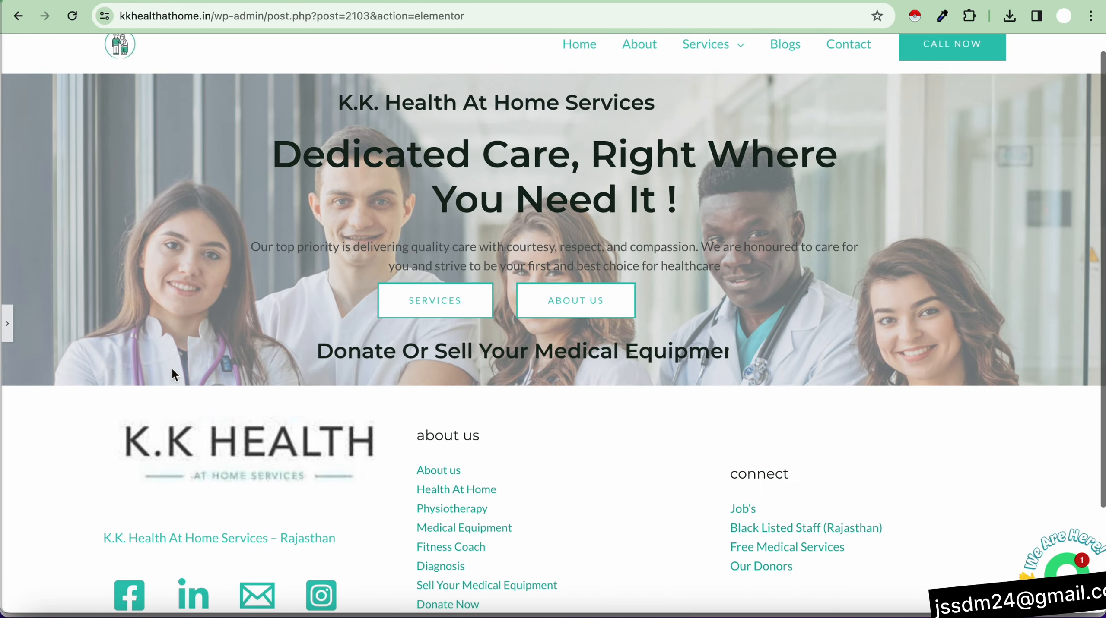
pyautogui.click(7, 323)
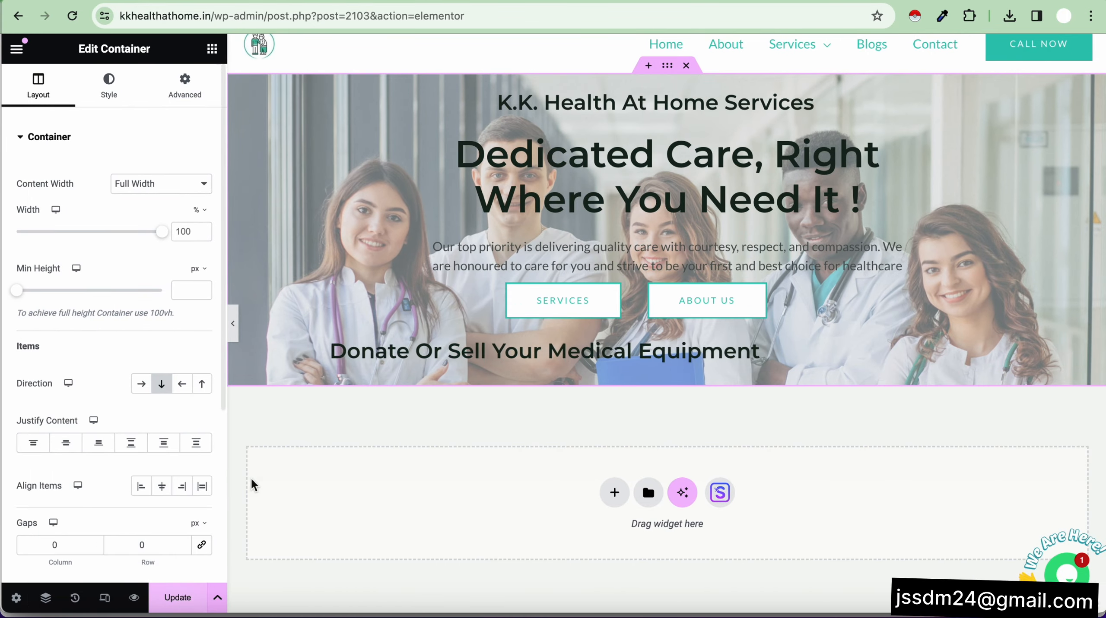
pyautogui.click(233, 324)
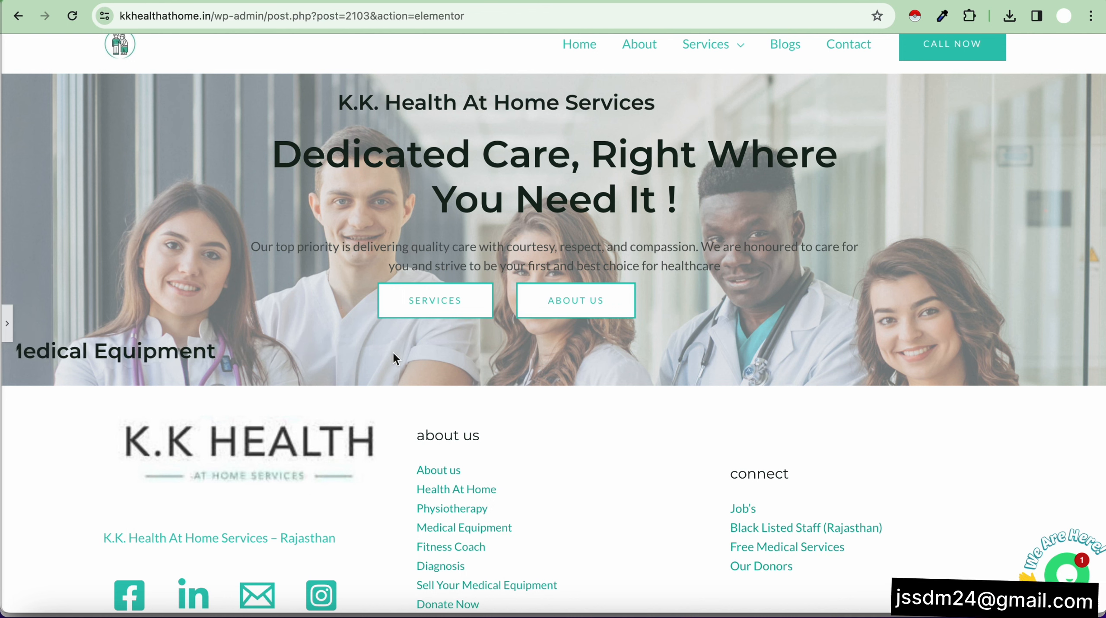
# - Set the hero container's minimum height to 722 px and compare the result with the original home page's hero
pyautogui.click(10, 333)
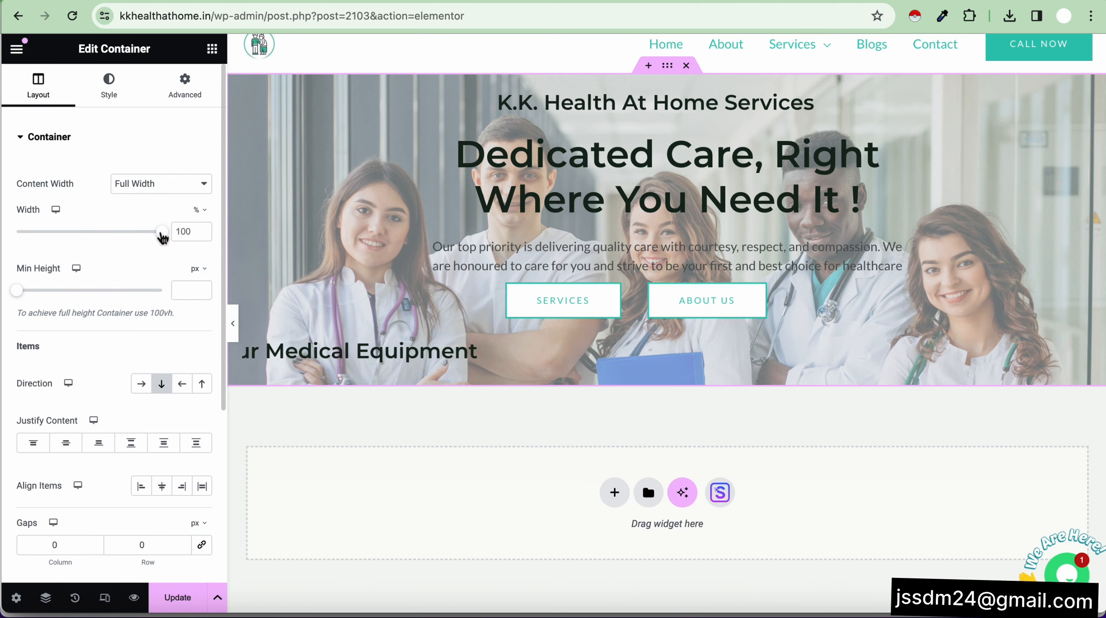
pyautogui.moveTo(163, 238)
pyautogui.mouseDown()
pyautogui.moveTo(130, 238)
pyautogui.moveTo(201, 236)
pyautogui.moveTo(102, 232)
pyautogui.moveTo(174, 236)
pyautogui.mouseUp()
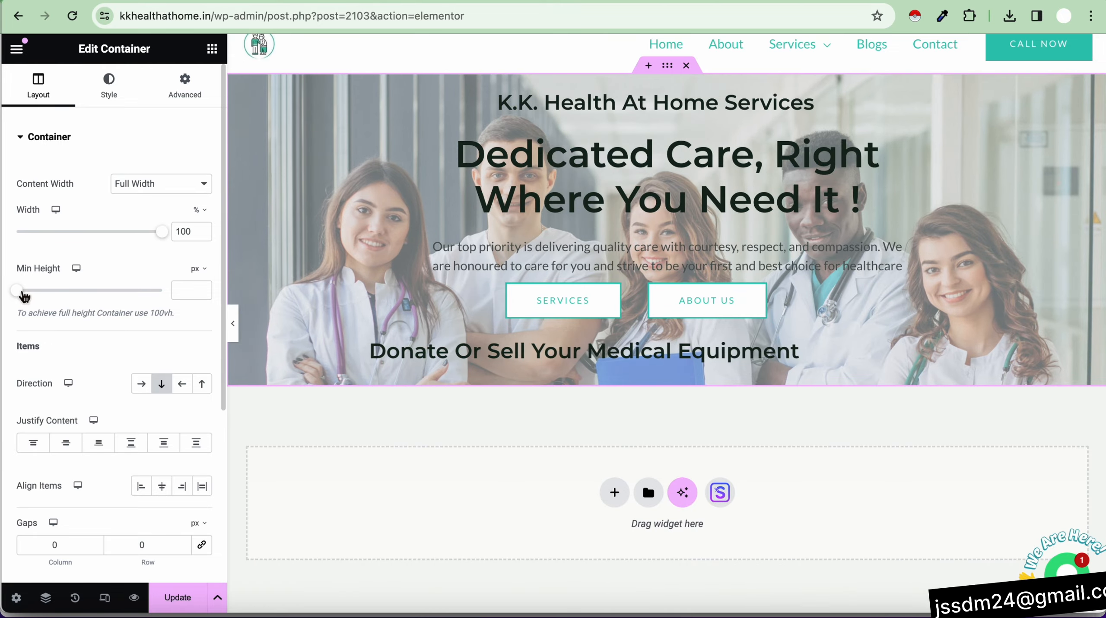
pyautogui.moveTo(24, 296); pyautogui.dragTo(91, 284)
pyautogui.scroll(-1, 332, 278)
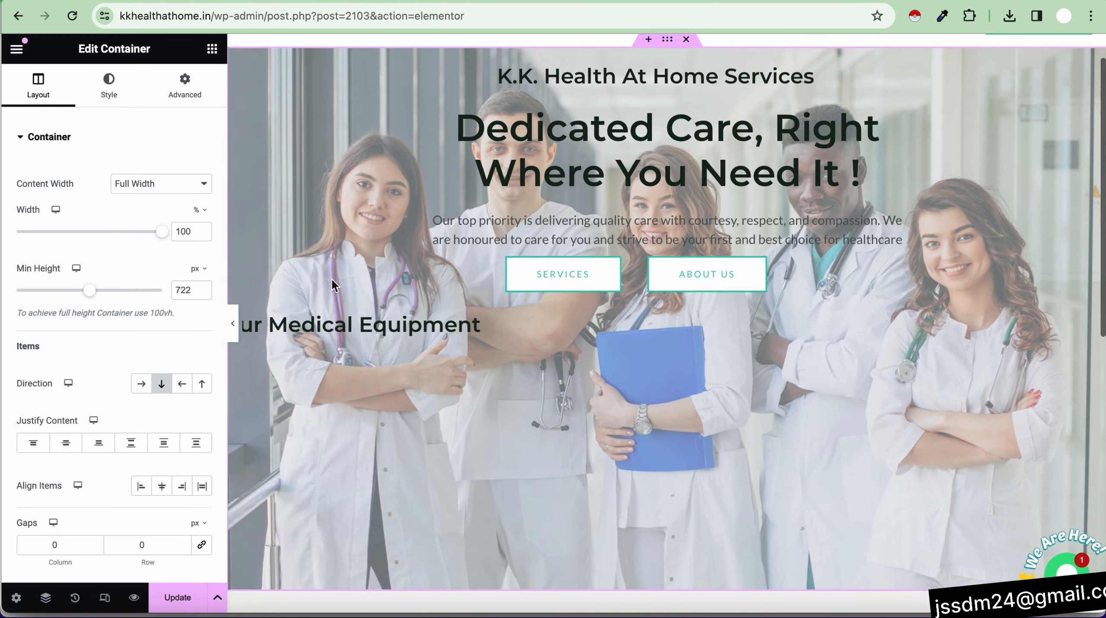
pyautogui.scroll(-4, 332, 278)
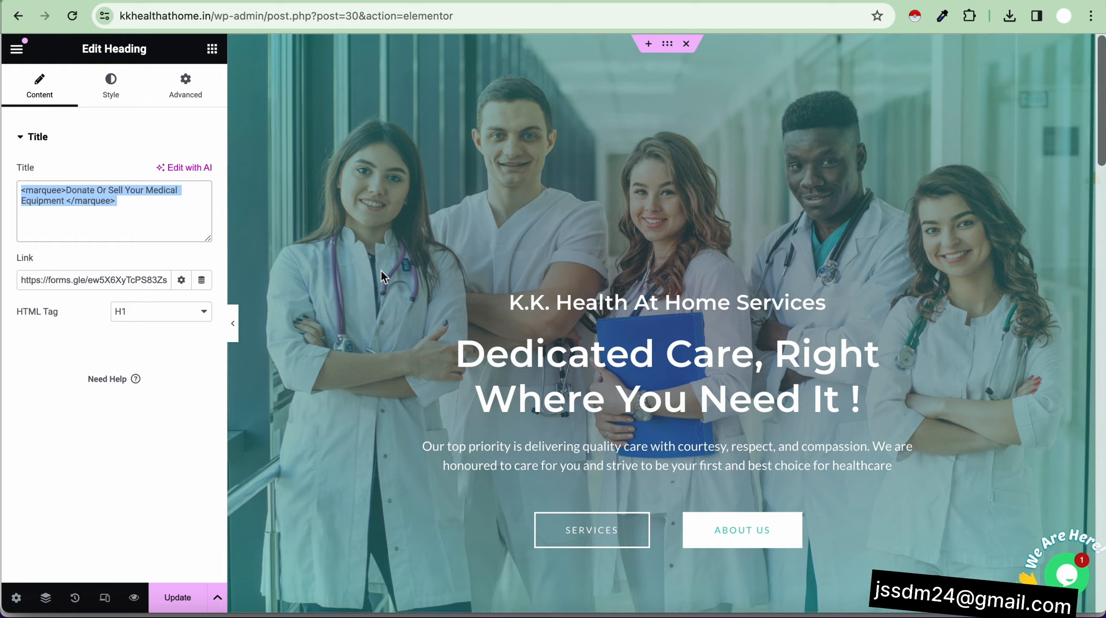
pyautogui.scroll(-5, 383, 276)
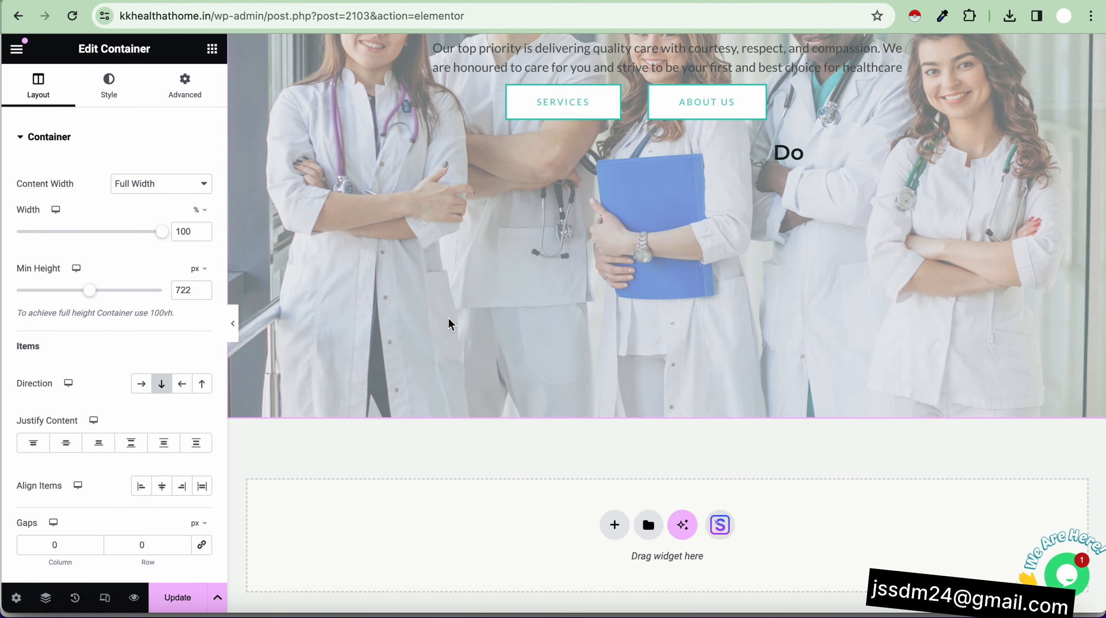
pyautogui.scroll(5, 447, 324)
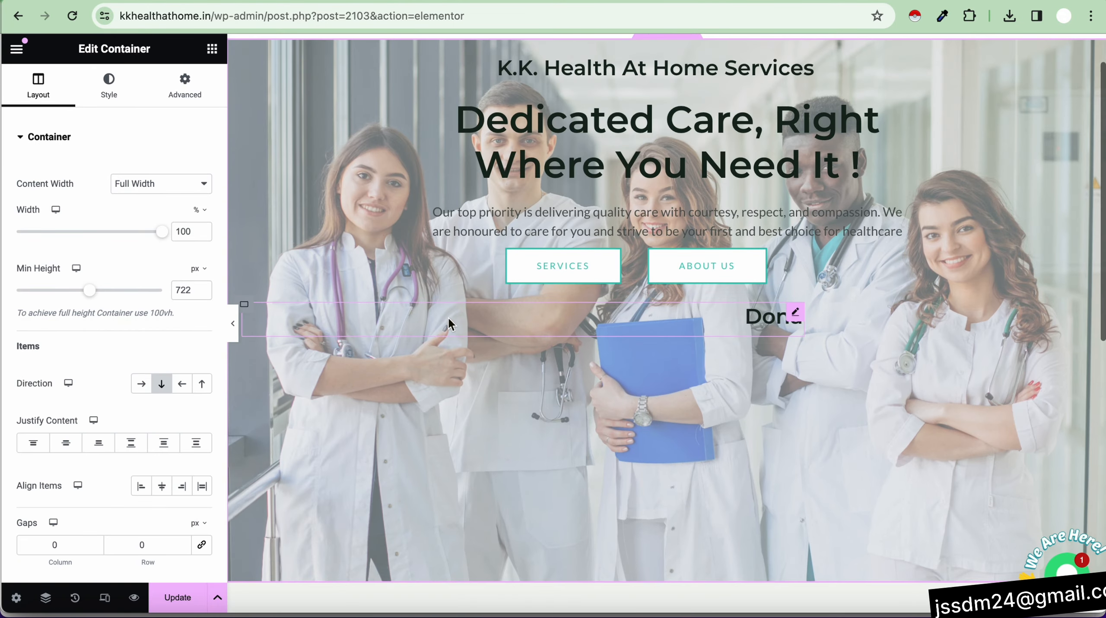
pyautogui.scroll(-3, 539, 381)
pyautogui.scroll(2, 529, 406)
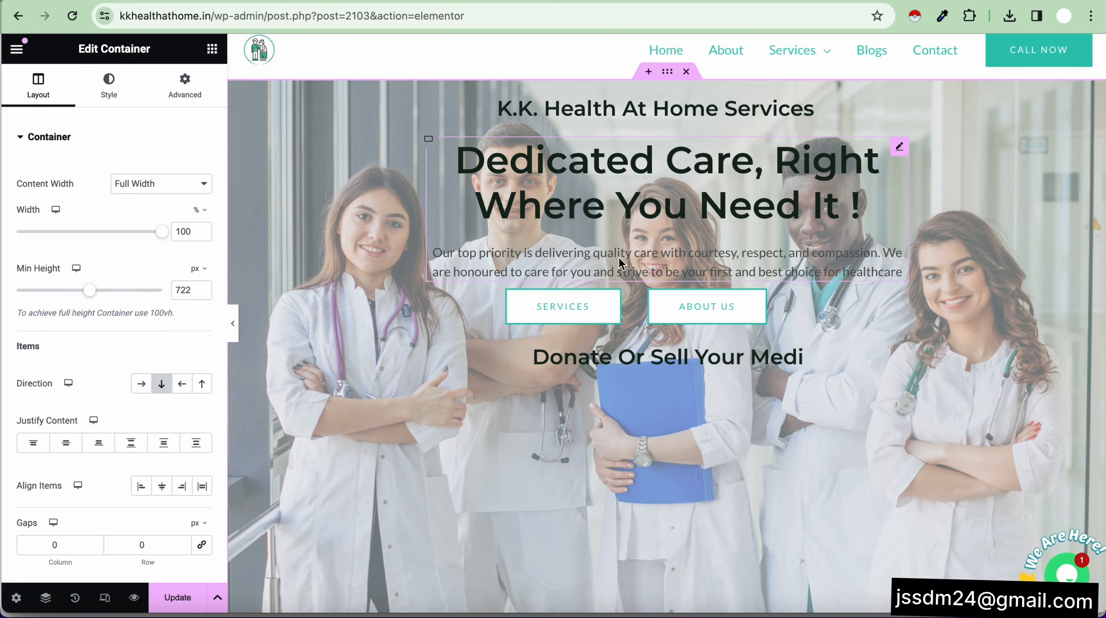
pyautogui.scroll(-2, 572, 260)
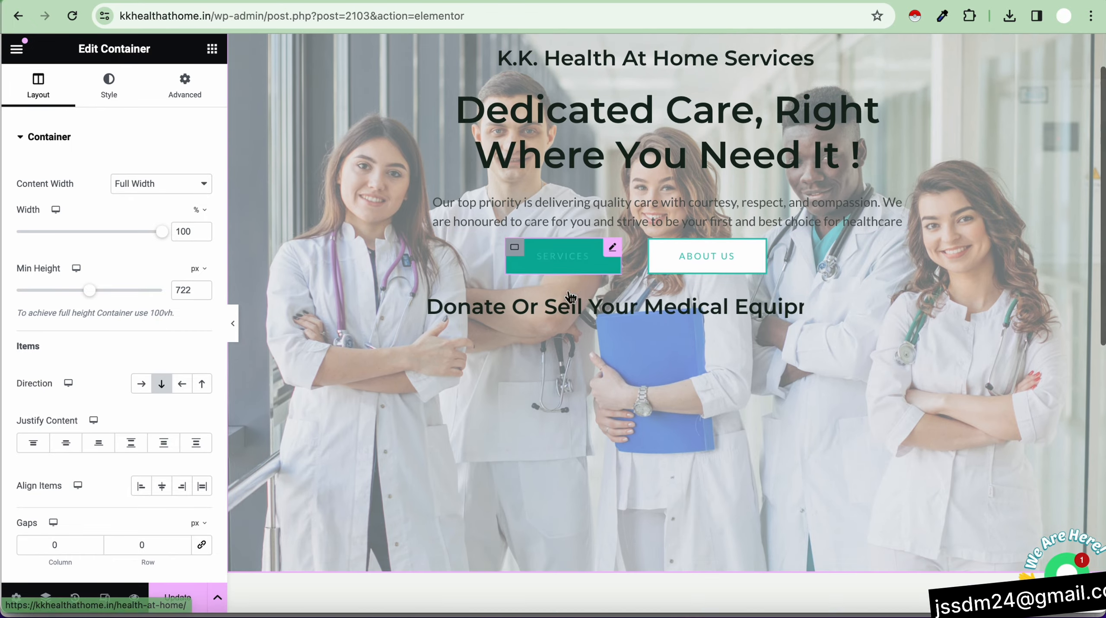
pyautogui.scroll(2, 571, 260)
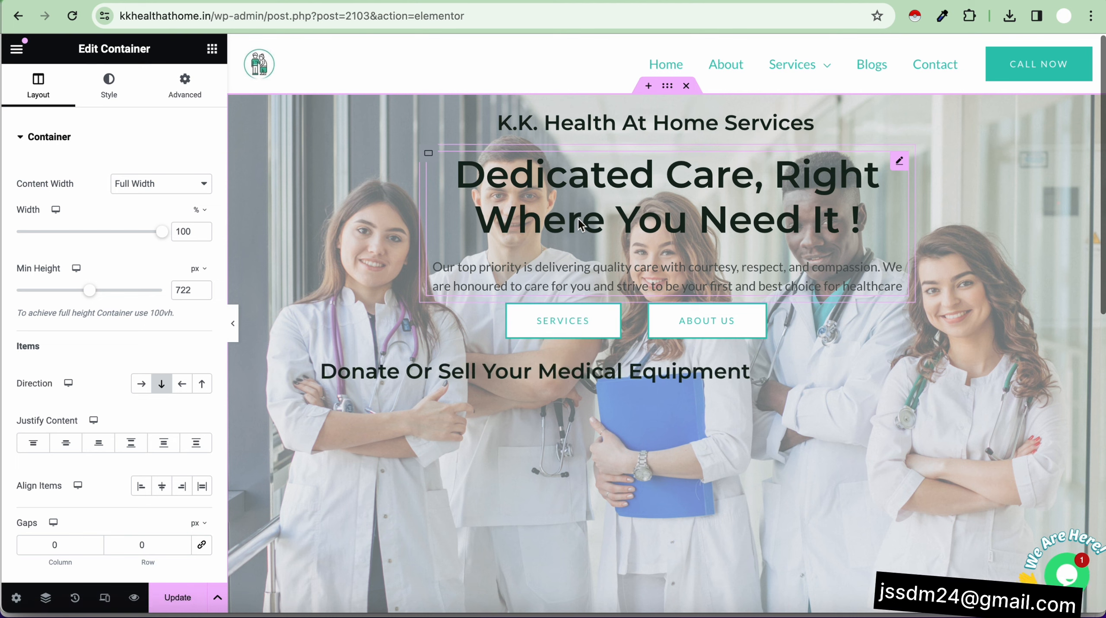
# - Give the container holding the "Donate Or Sell Your Medical Equipment" marquee a 161 px margin on all sides
pyautogui.click(509, 370)
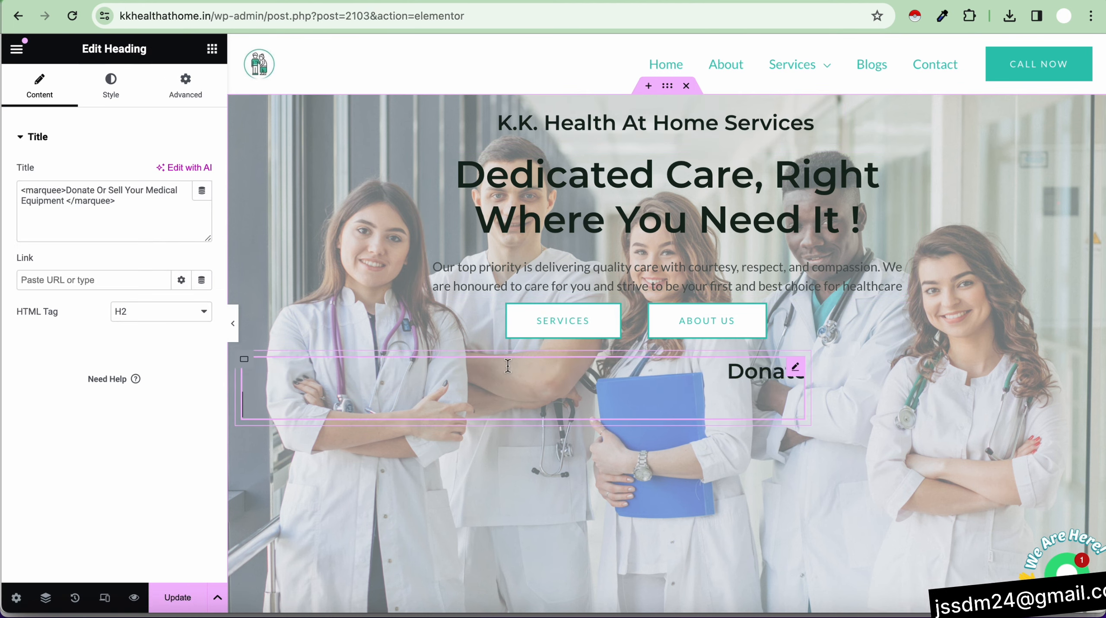
pyautogui.scroll(-1, 508, 366)
pyautogui.click(185, 86)
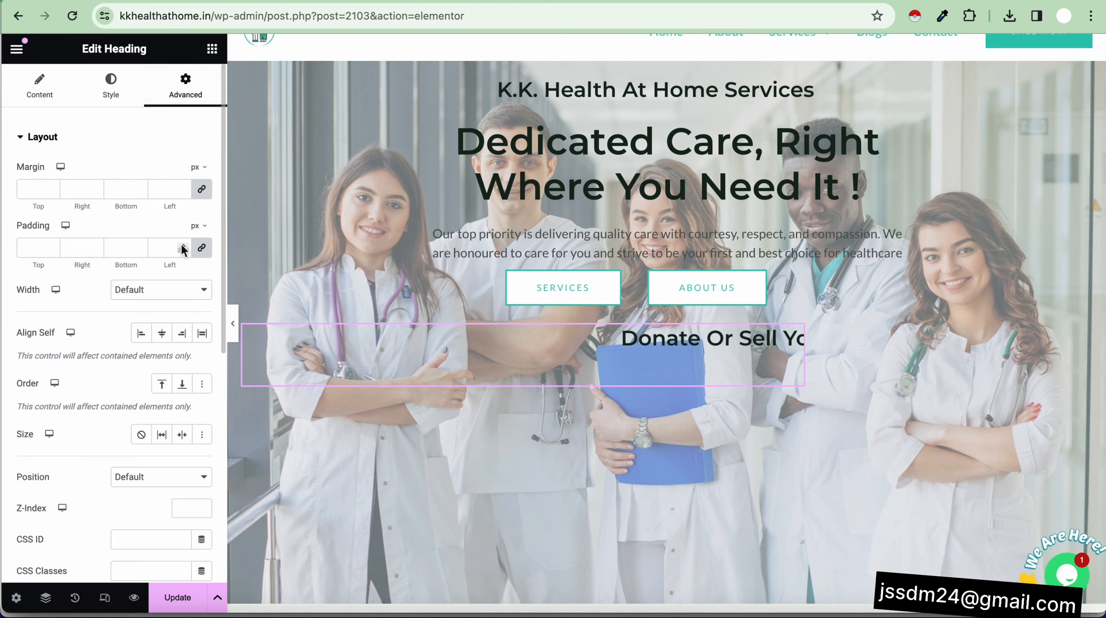
pyautogui.scroll(-3, 180, 244)
pyautogui.scroll(3, 181, 244)
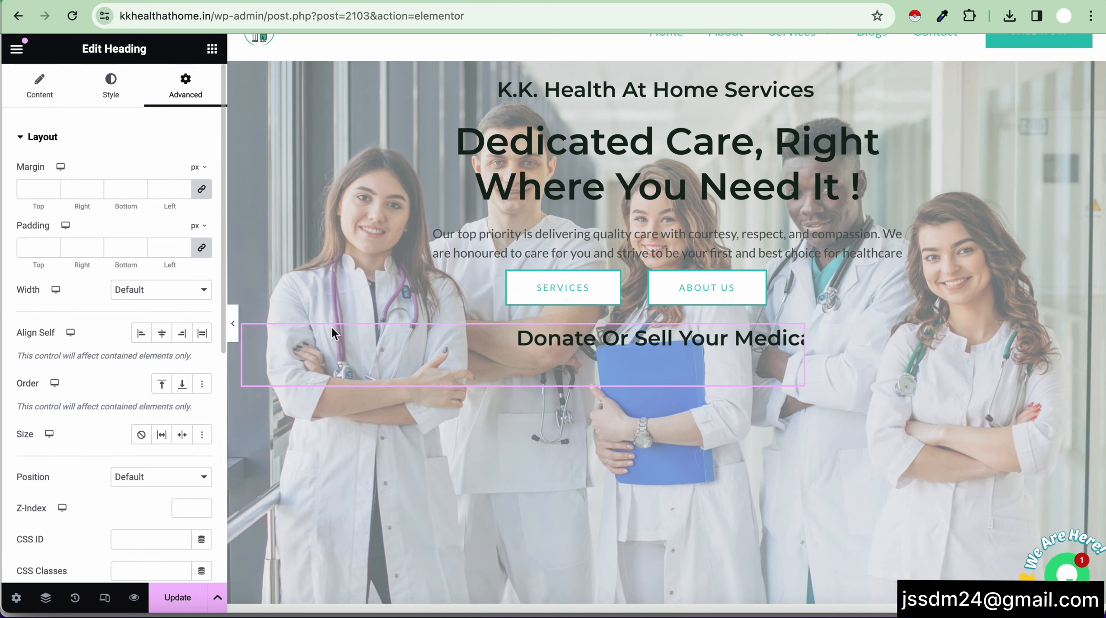
pyautogui.click(246, 328)
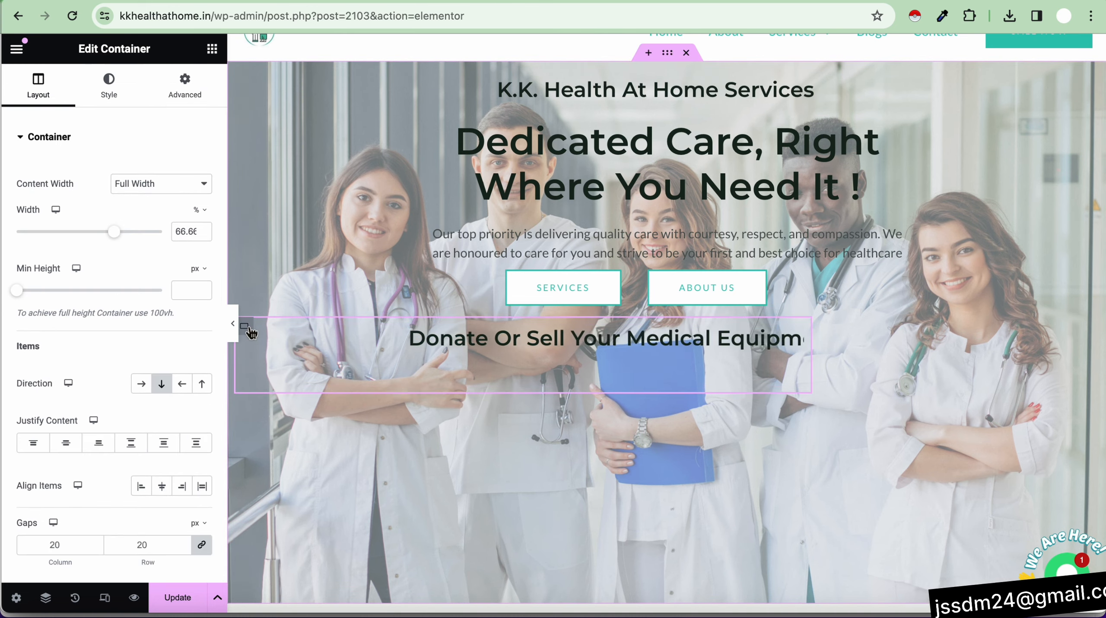
pyautogui.click(186, 92)
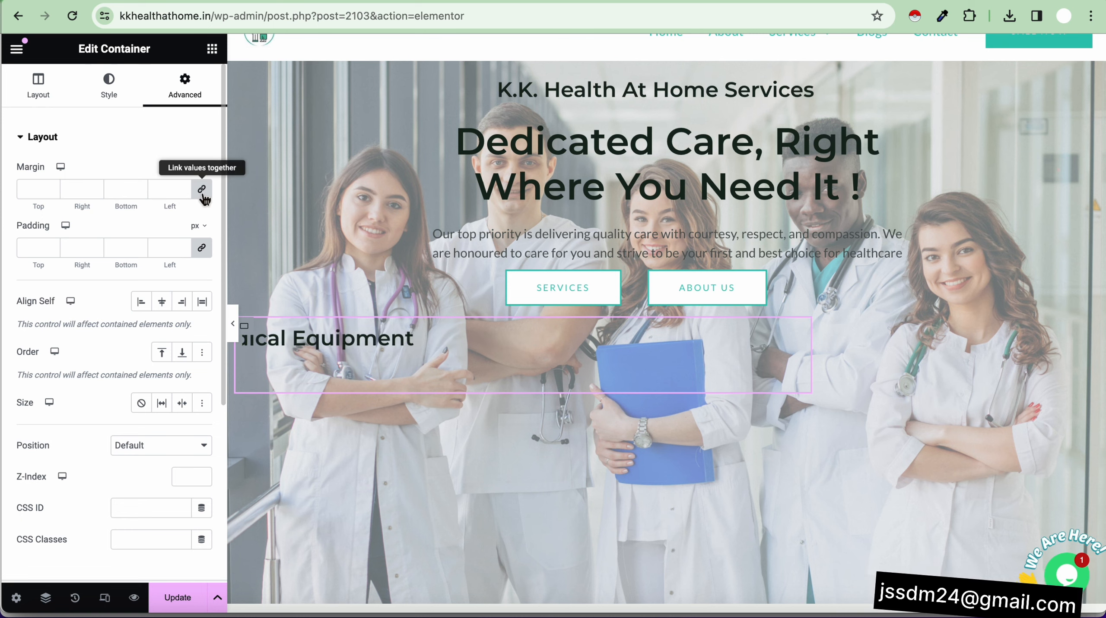
pyautogui.click(54, 186)
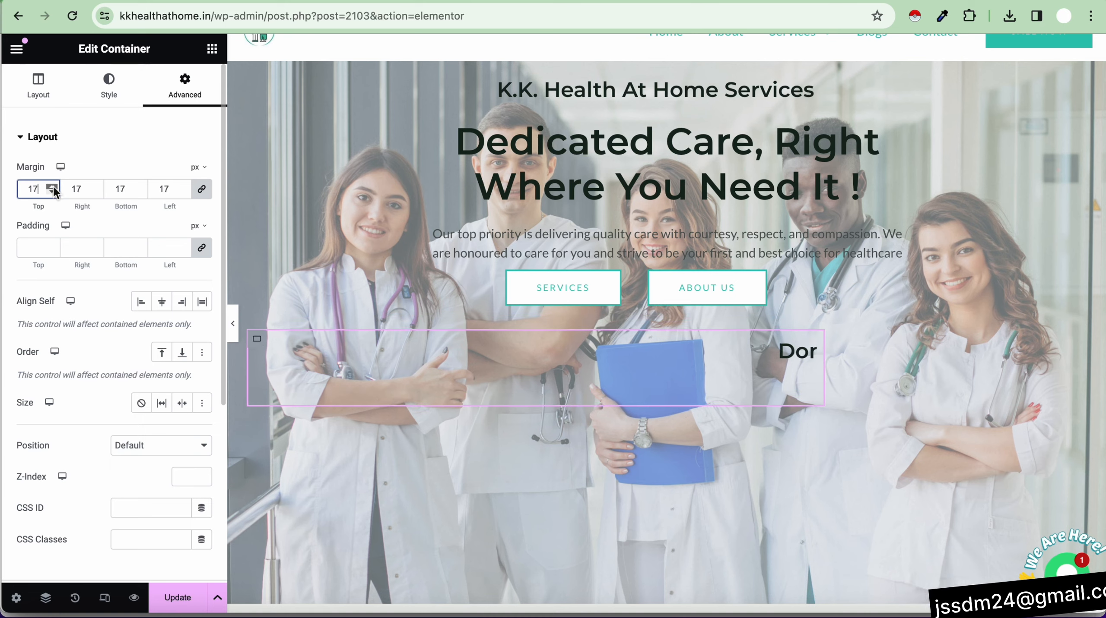
pyautogui.moveTo(54, 187); pyautogui.dragTo(53, 186)
pyautogui.scroll(-3, 303, 280)
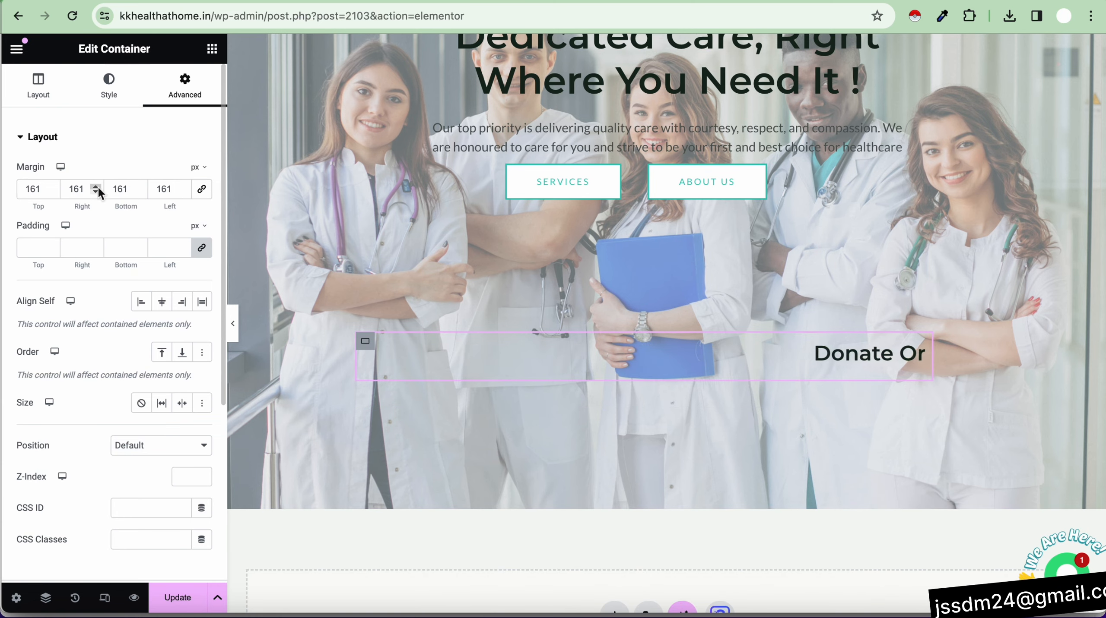
# - Unlink the marquee container's margins, set the right one to 178 px and the top one to 206 px, and check its placement
pyautogui.moveTo(98, 187); pyautogui.dragTo(97, 185)
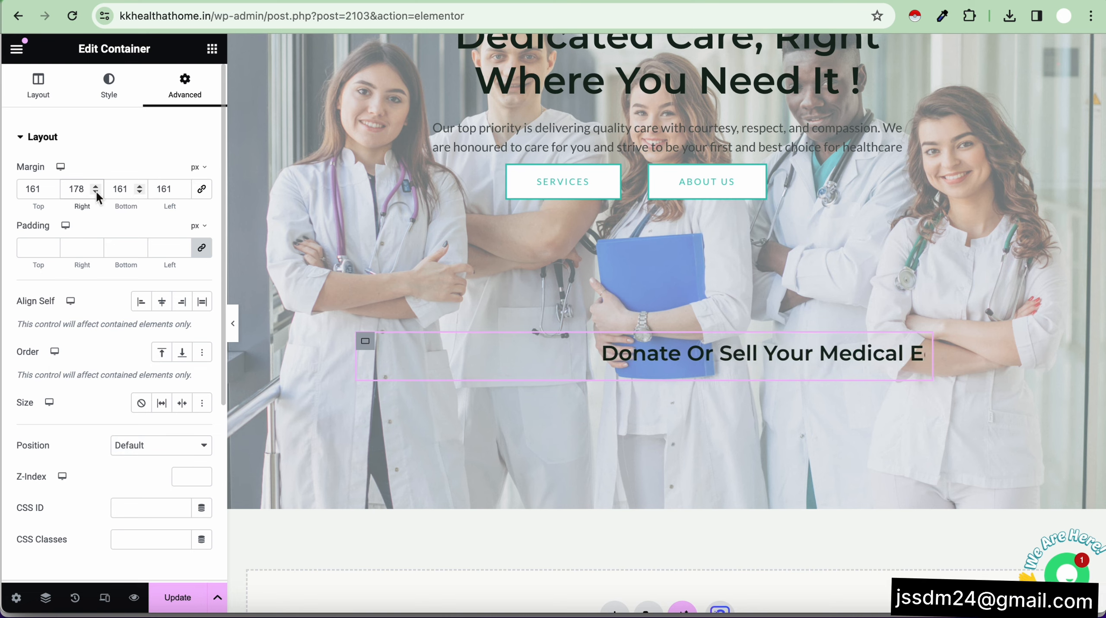
pyautogui.click(54, 186)
pyautogui.moveTo(53, 187); pyautogui.dragTo(53, 192)
pyautogui.scroll(-3, 344, 338)
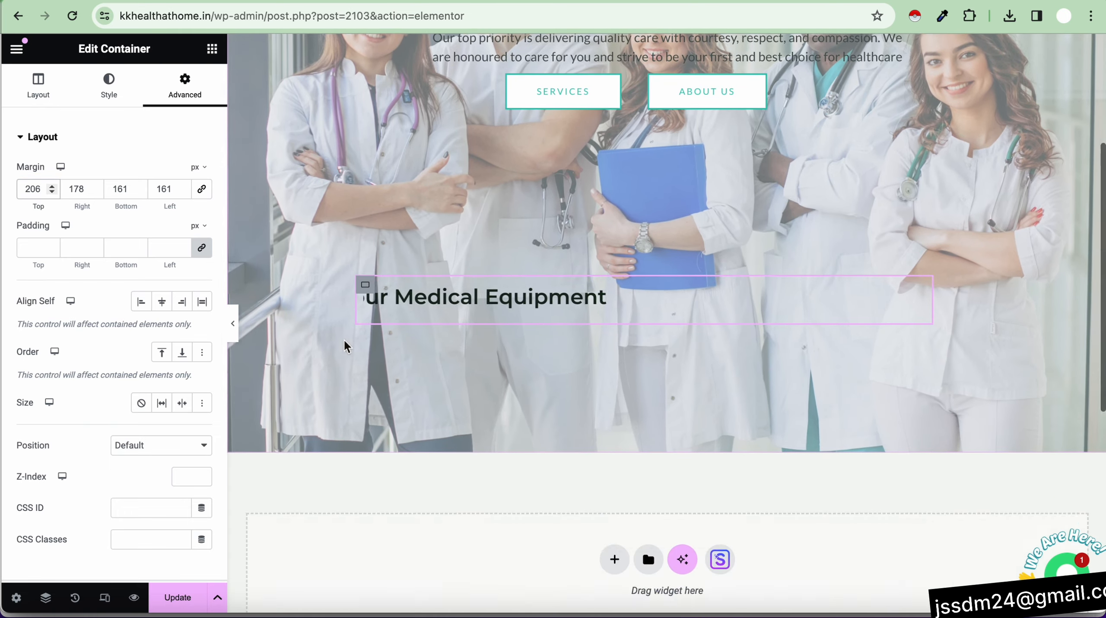
pyautogui.scroll(2, 415, 324)
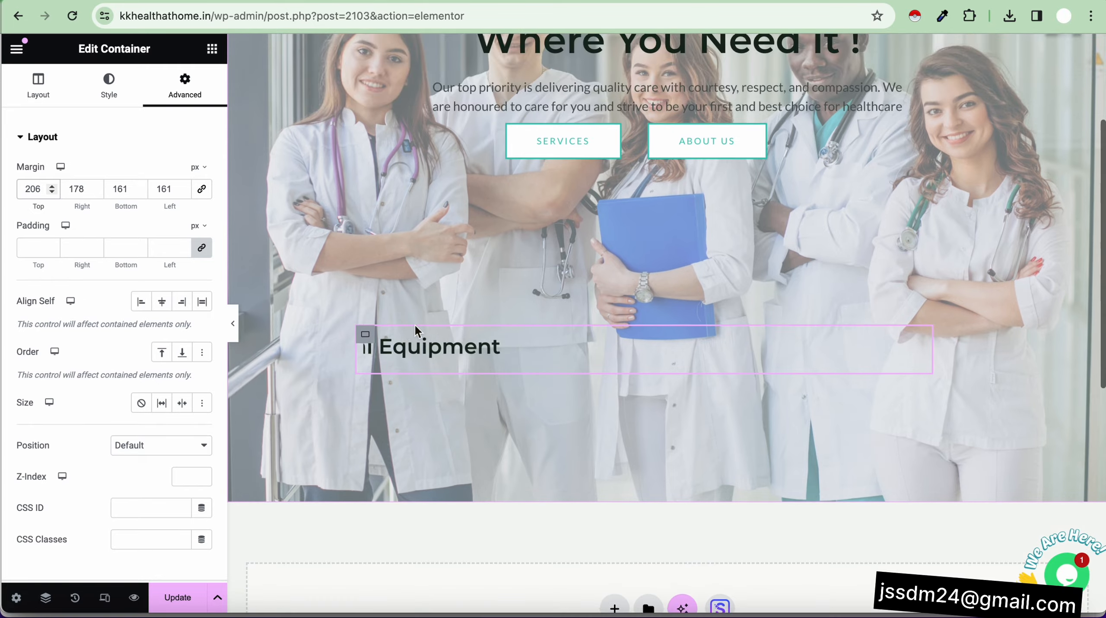
pyautogui.scroll(-2, 414, 324)
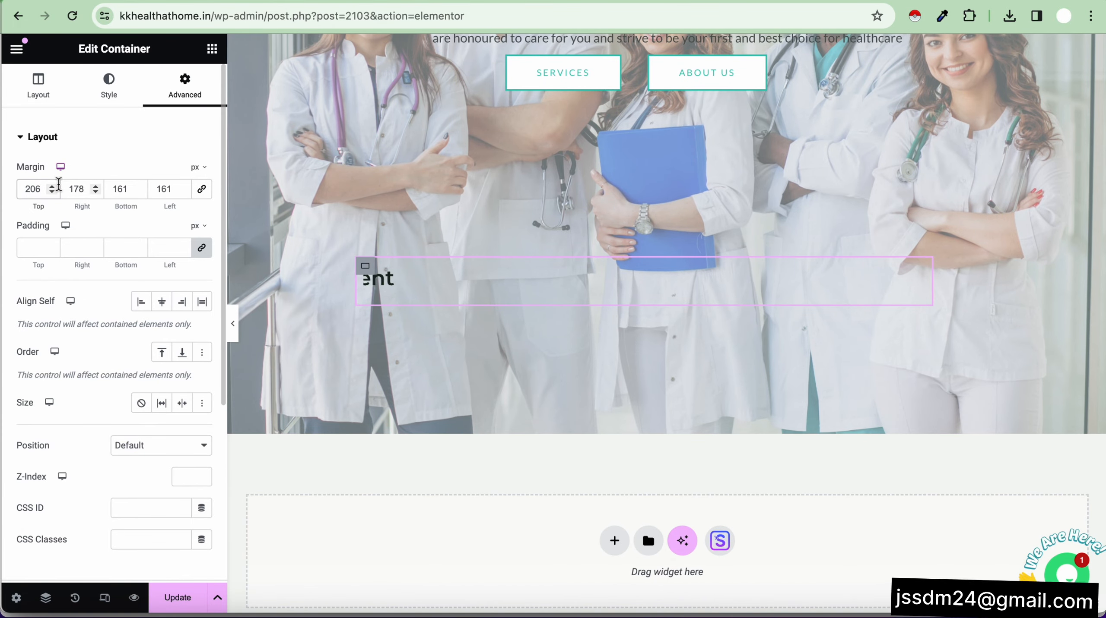
# - Set the marquee container's top margin to 226 px, its bottom margin to 152 px and its padding to 0 on all sides
pyautogui.moveTo(55, 185); pyautogui.dragTo(53, 188)
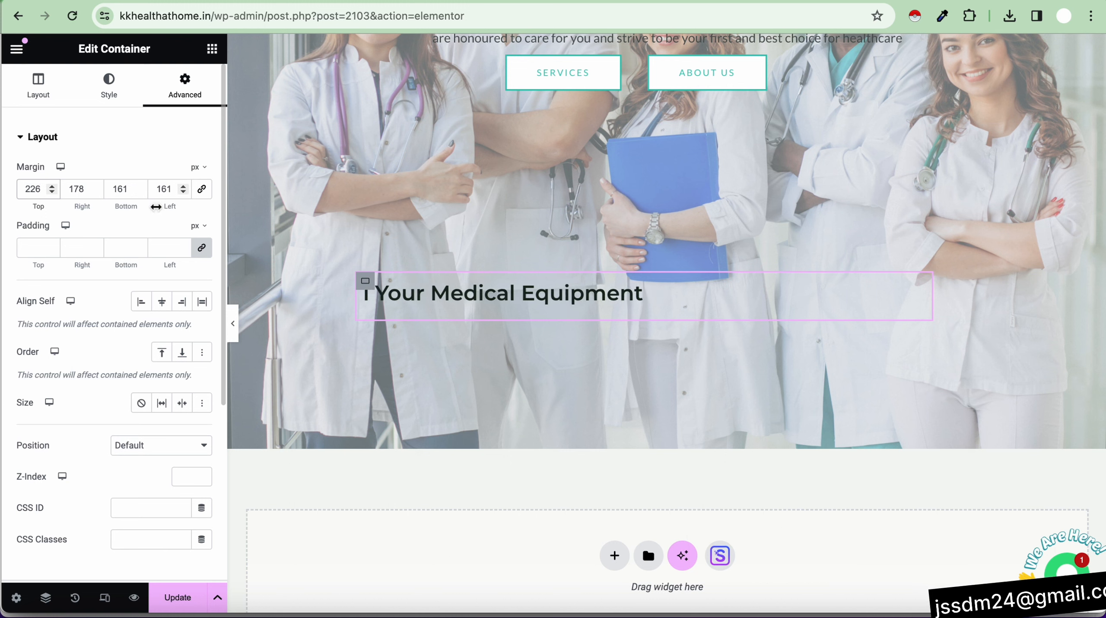
pyautogui.moveTo(142, 186); pyautogui.dragTo(138, 193)
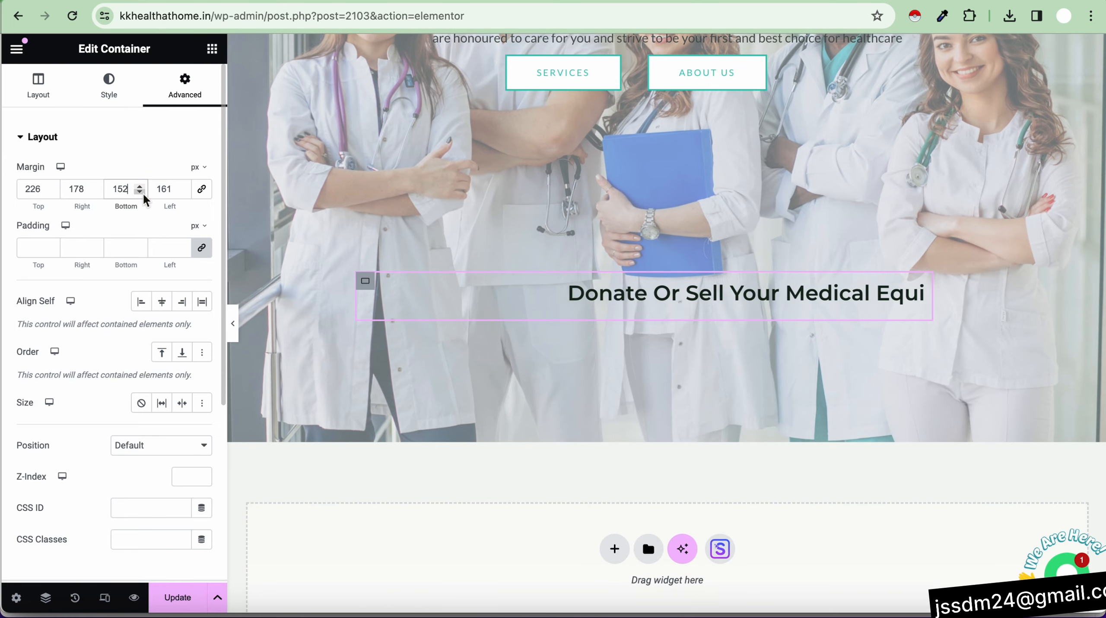
pyautogui.scroll(4, 323, 207)
pyautogui.scroll(-3, 323, 207)
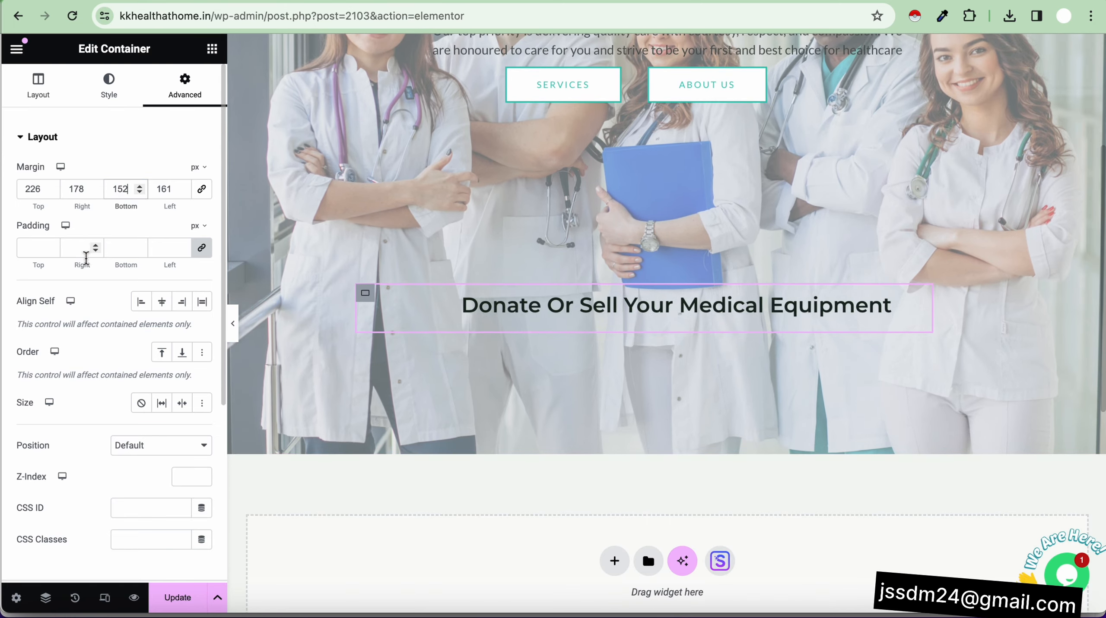
pyautogui.moveTo(97, 251); pyautogui.dragTo(98, 247)
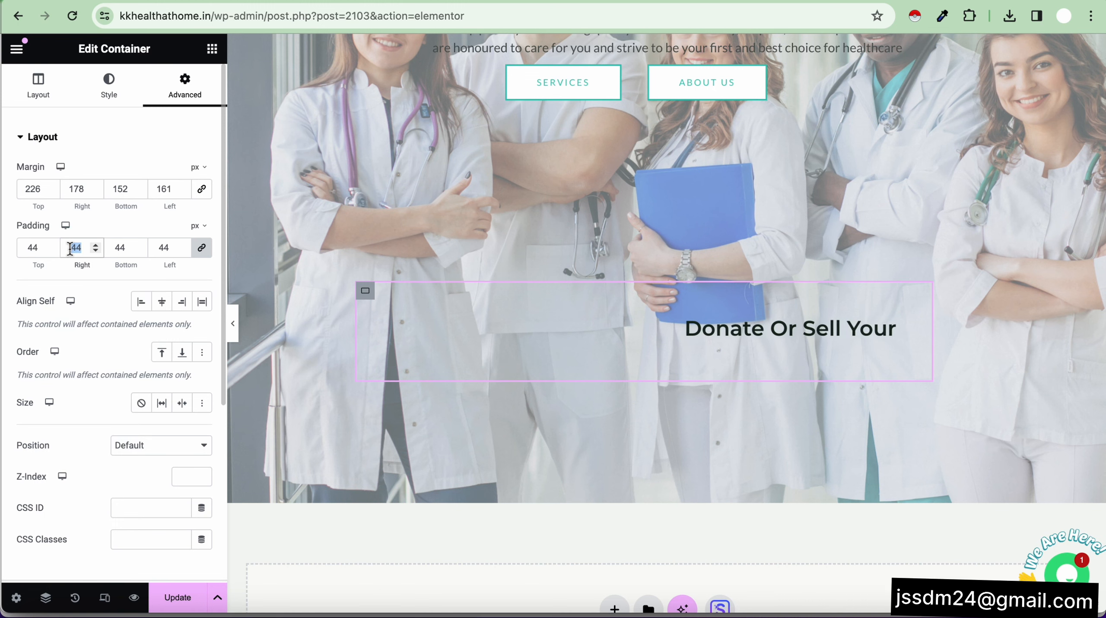
pyautogui.write('0')
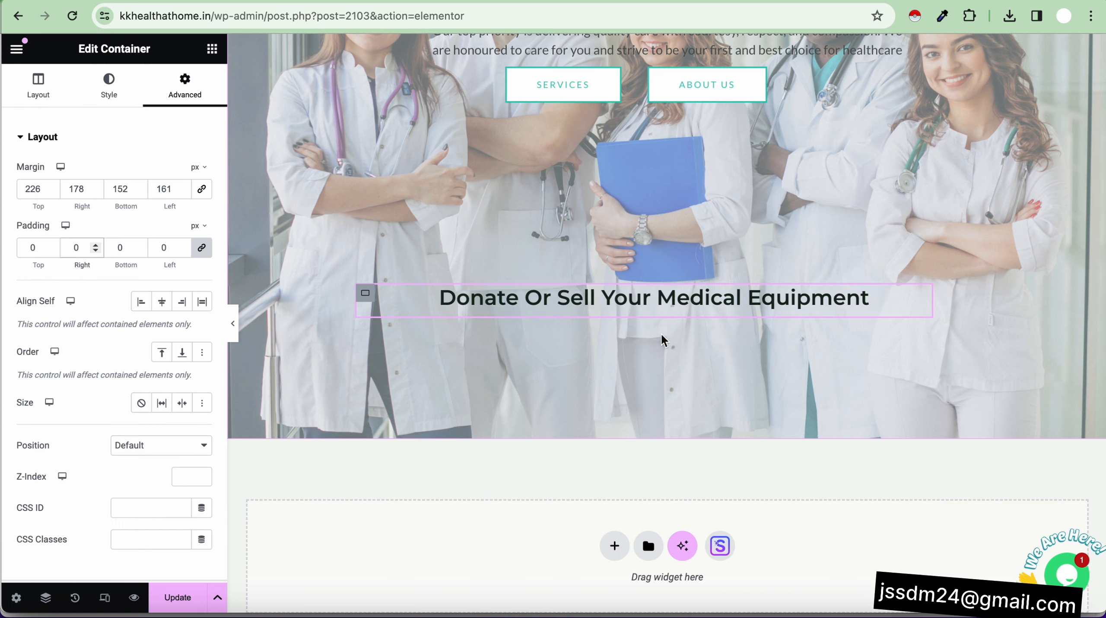
# - Change the HTML tag of the "Donate Or Sell Your Medical Equipment" marquee heading to H1 and check it in the hero
pyautogui.click(695, 299)
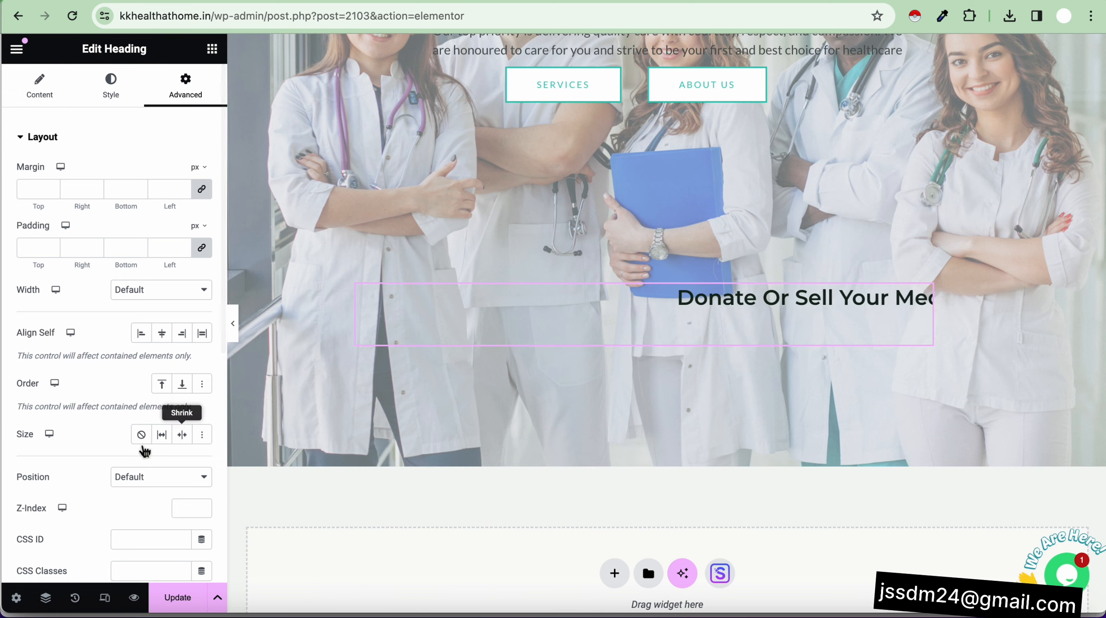
pyautogui.click(40, 96)
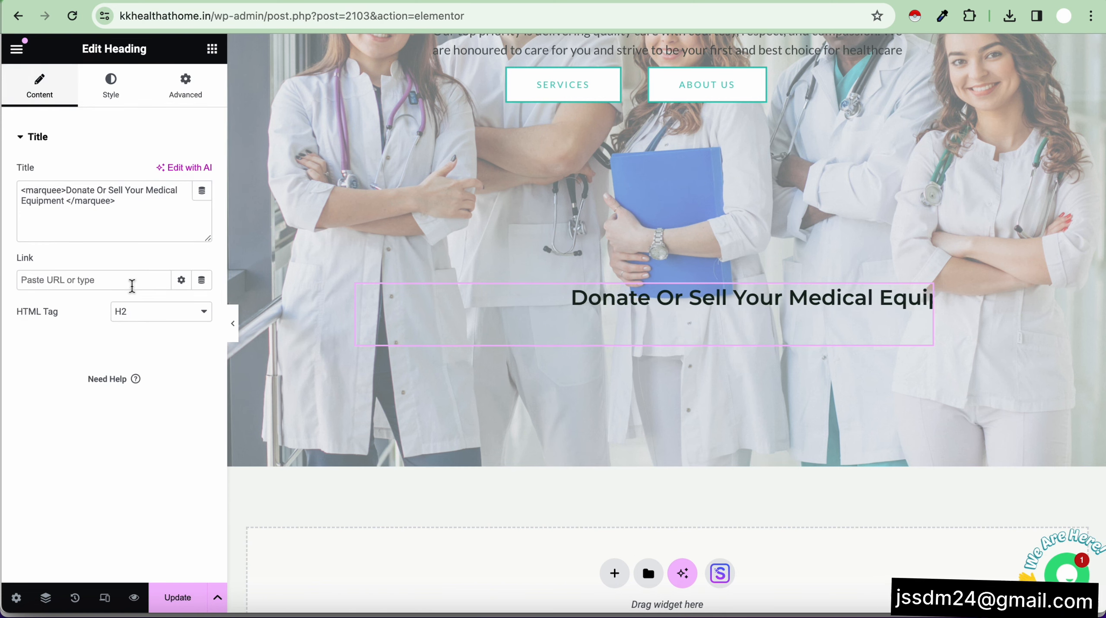
pyautogui.click(141, 312)
pyautogui.click(154, 309)
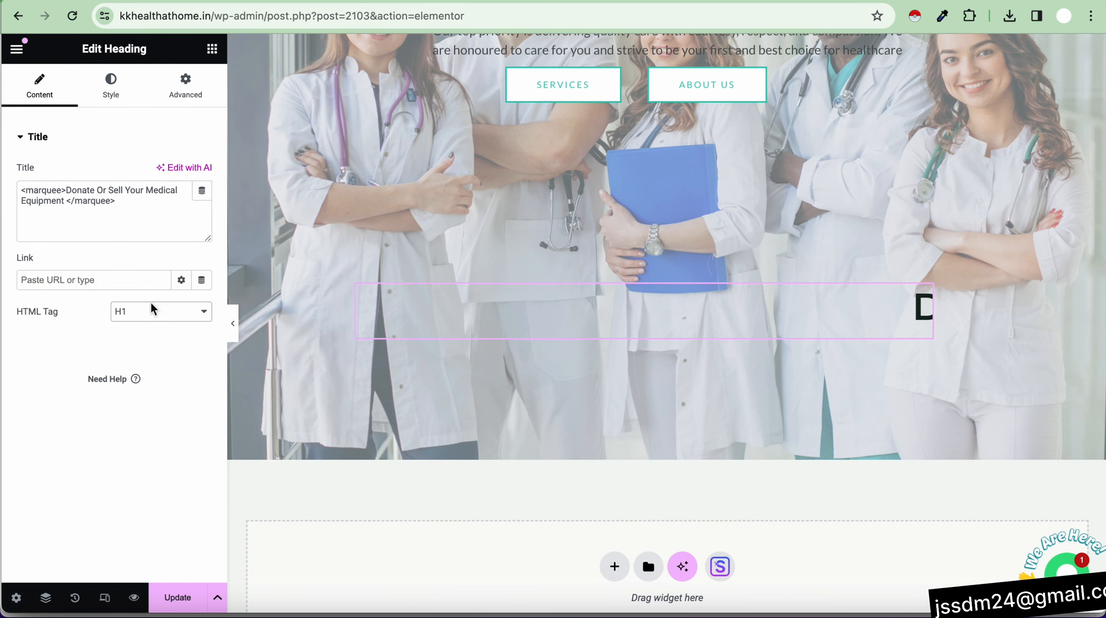
pyautogui.scroll(4, 548, 316)
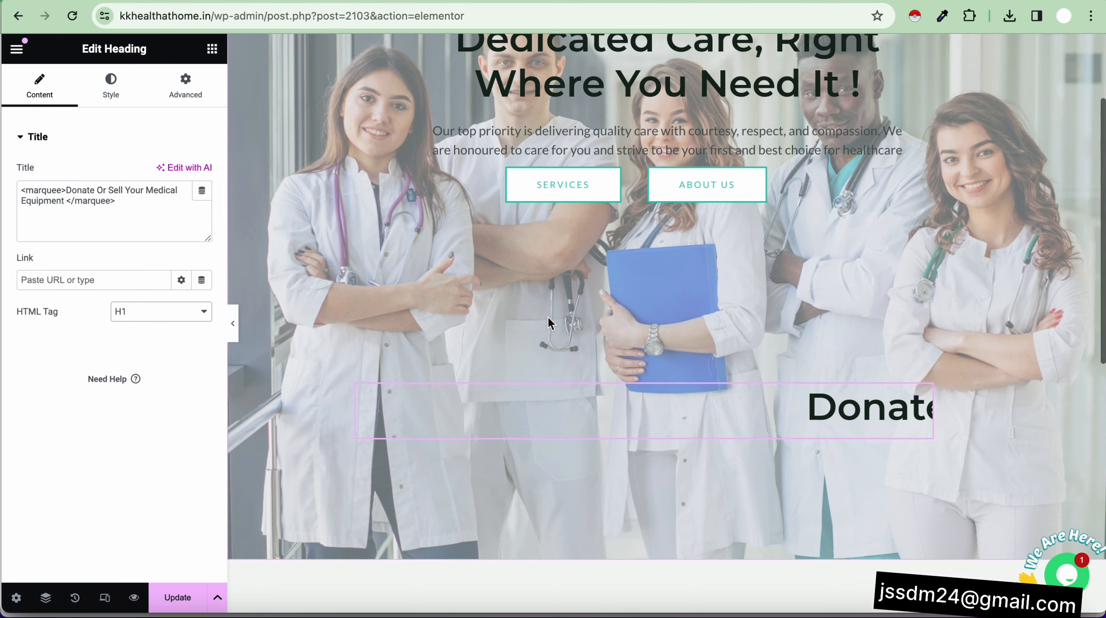